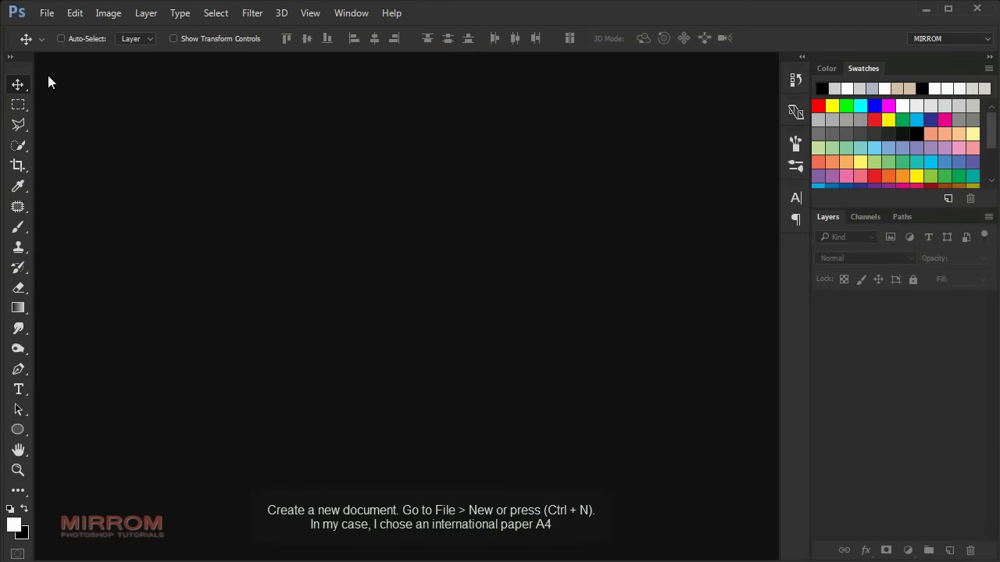
# Step: Create a white International Paper A4 document (210×297 mm, 300 ppi) named Country Girl
pyautogui.click(47, 12)
pyautogui.click(112, 33)
pyautogui.write('Country Girl')
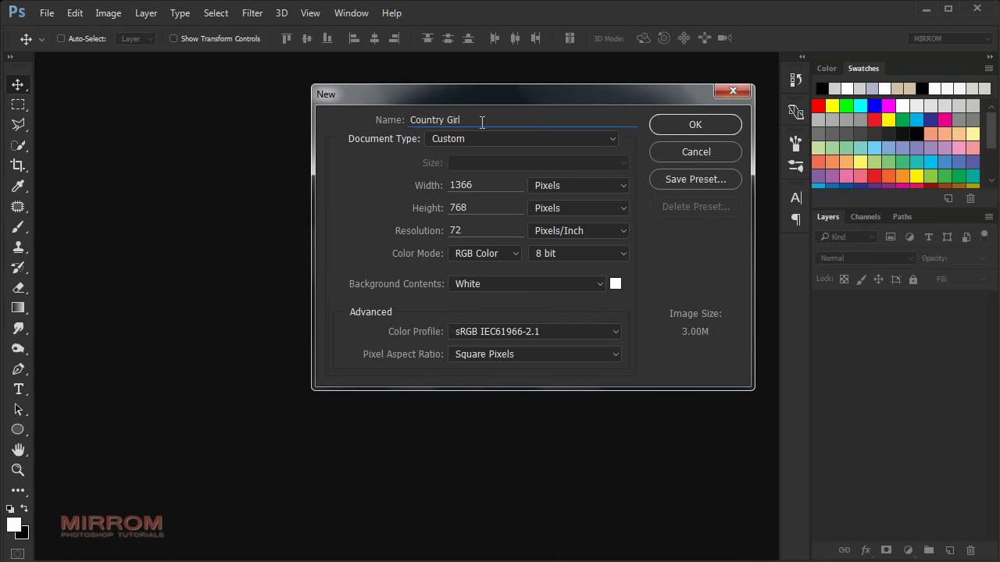
pyautogui.click(527, 138)
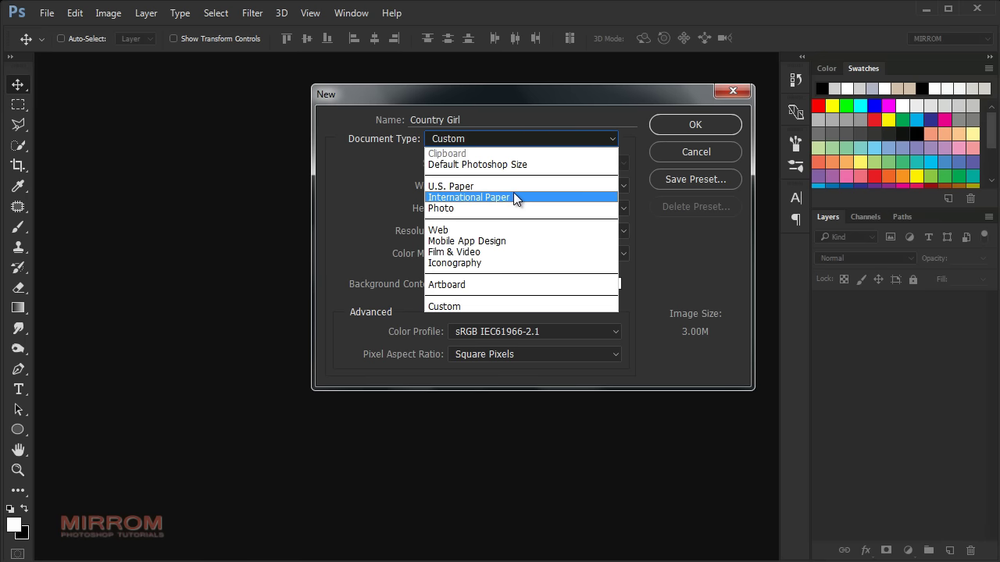
pyautogui.click(513, 192)
pyautogui.click(533, 163)
pyautogui.click(509, 179)
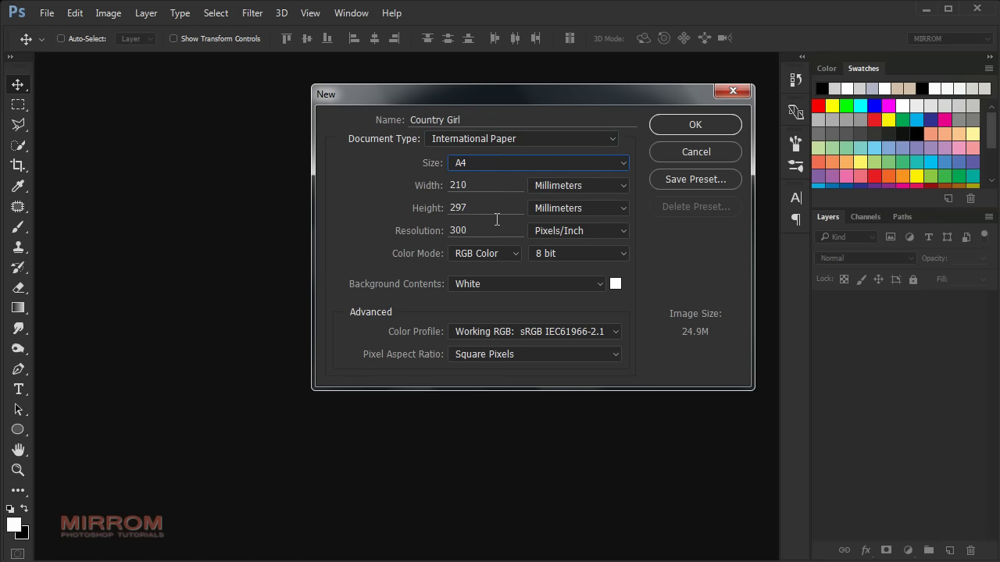
pyautogui.click(667, 125)
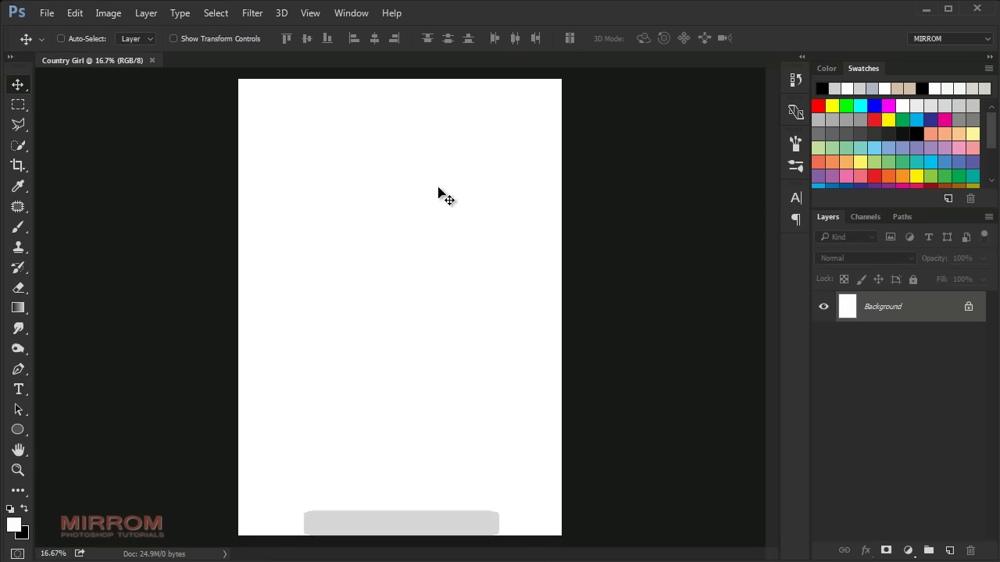
# Step: Open guitar-946701_1920.jpg and zoom in on the photo
pyautogui.click(46, 12)
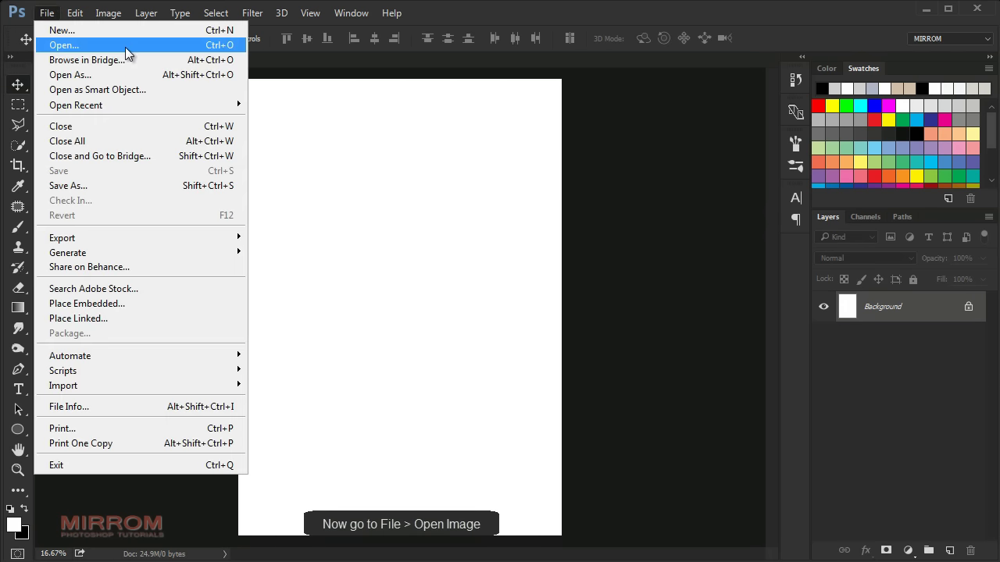
pyautogui.click(78, 42)
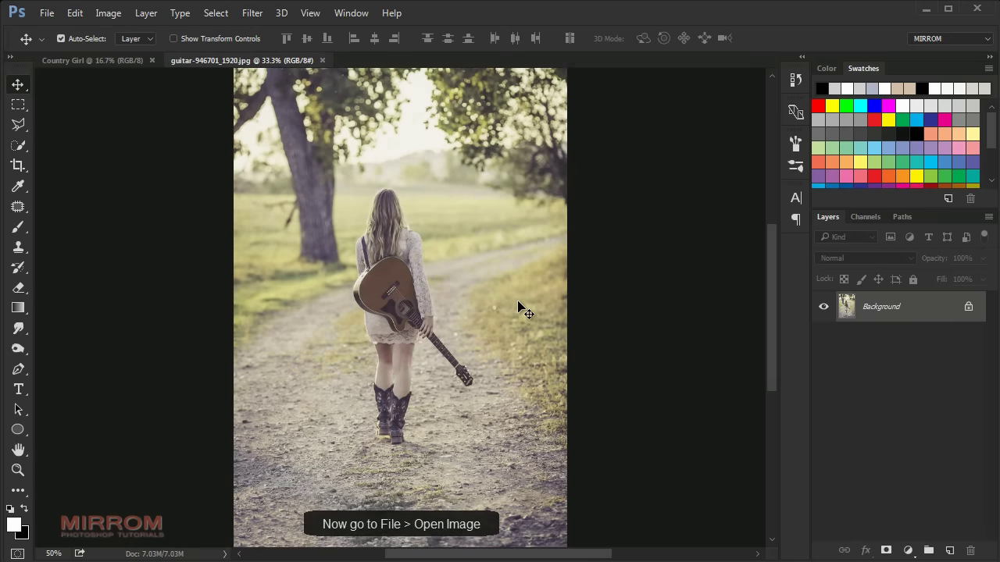
pyautogui.hotkey('ctrl', '+')
pyautogui.hotkey('ctrl', '+')
pyautogui.scroll(-2, 437, 305)
pyautogui.scroll(-2, 318, 322)
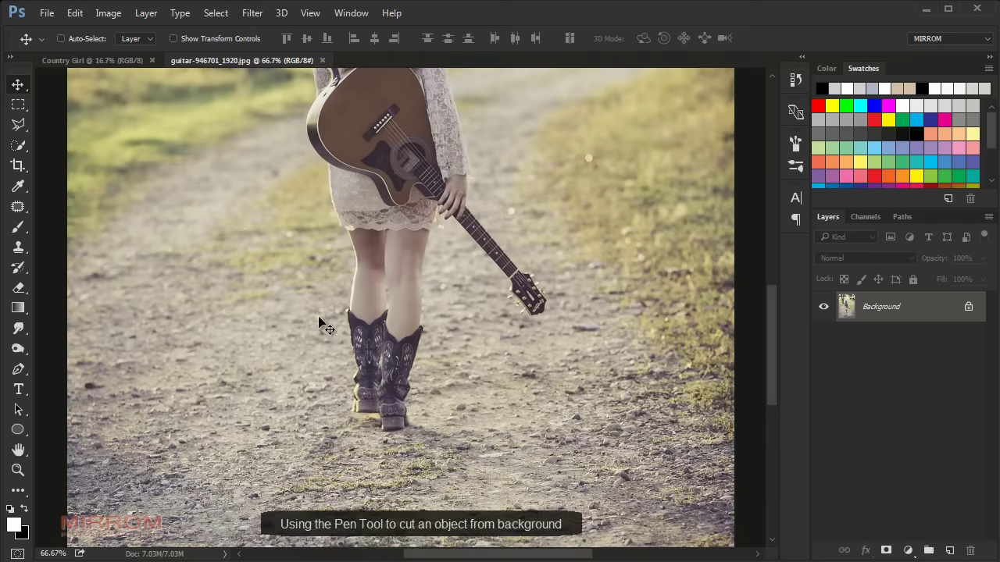
# Step: Select the standard Pen Tool set to Path drawing mode
pyautogui.click(19, 369)
pyautogui.rightClick(19, 368)
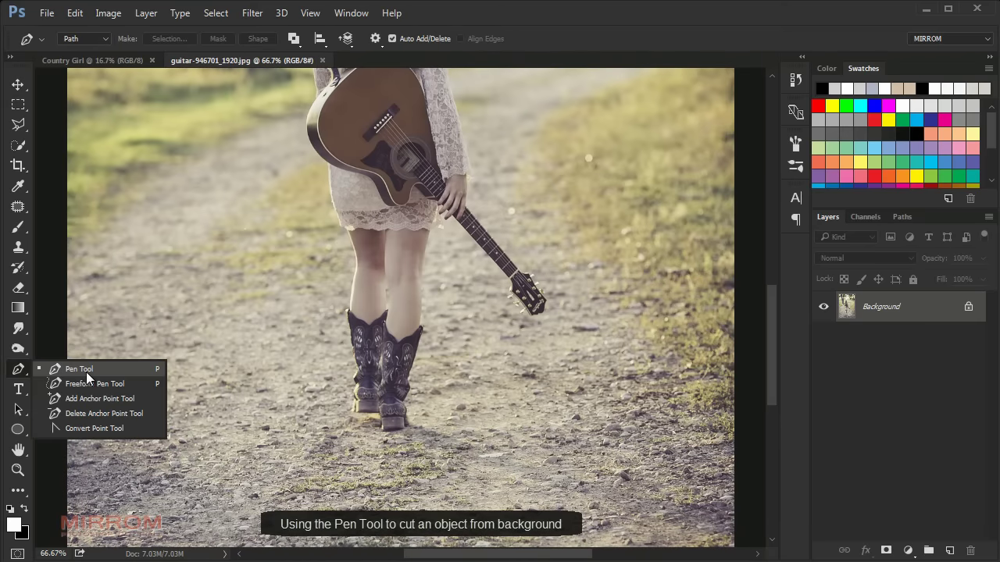
pyautogui.click(87, 368)
pyautogui.click(104, 39)
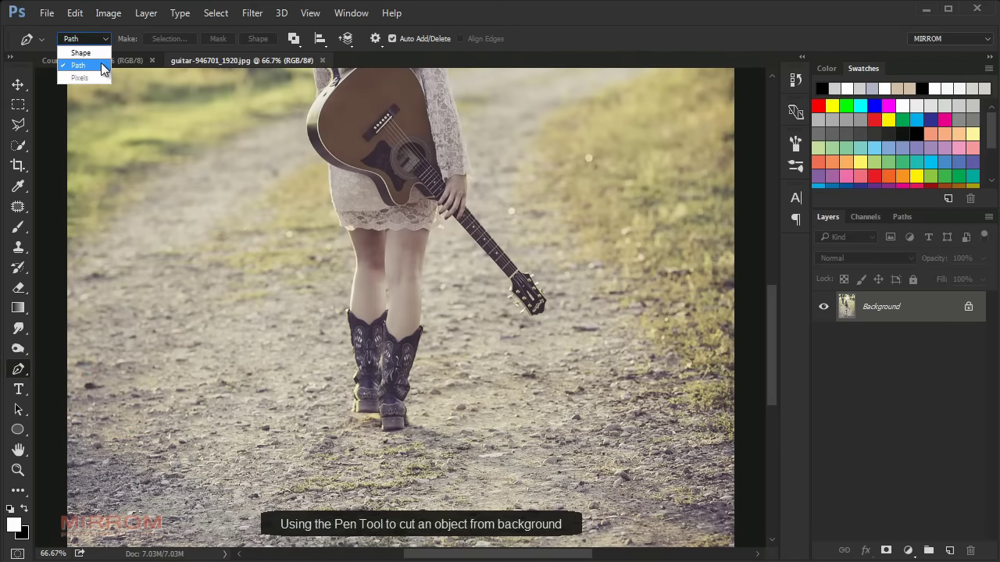
pyautogui.click(86, 59)
# Step: Trace path points from the boot heel up the skirt, guitar, sleeve and hair to the head top
pyautogui.click(359, 419)
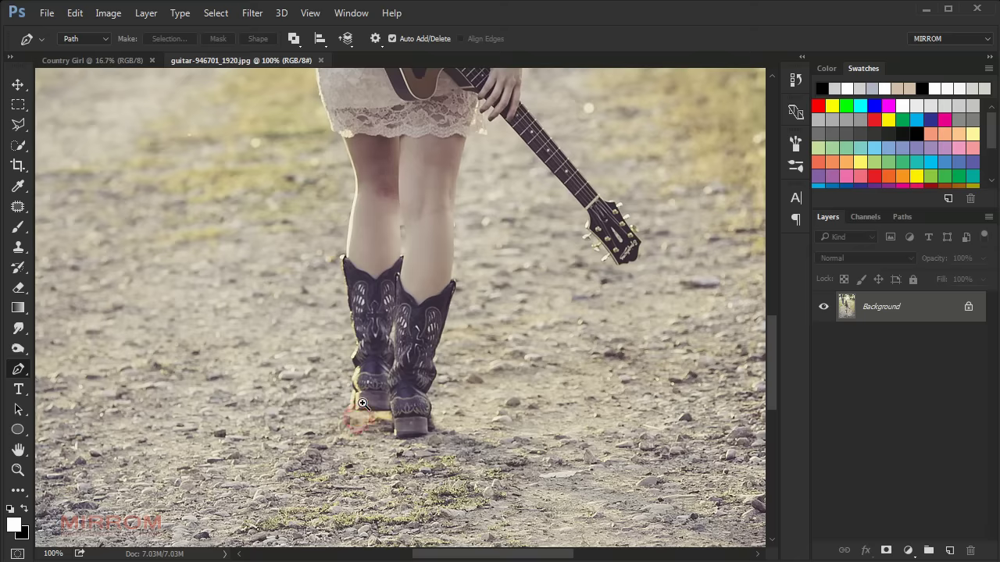
pyautogui.click(360, 414)
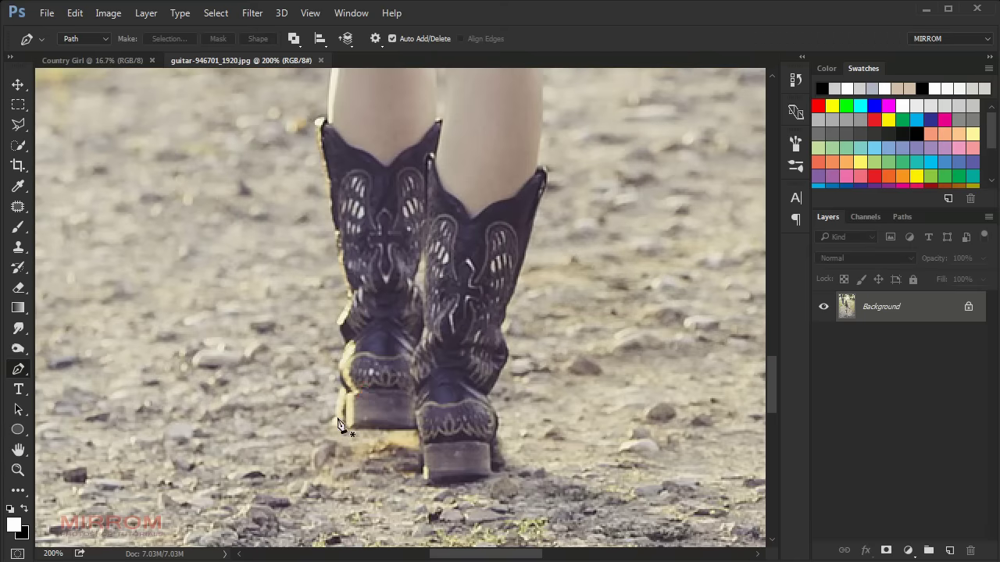
pyautogui.click(340, 421)
pyautogui.click(344, 393)
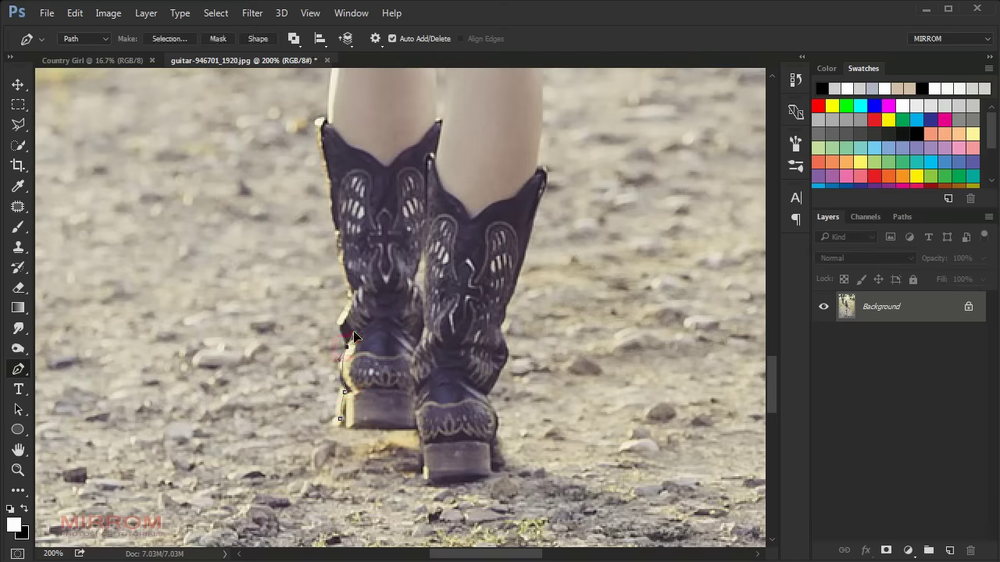
pyautogui.moveTo(351, 351); pyautogui.dragTo(360, 360)
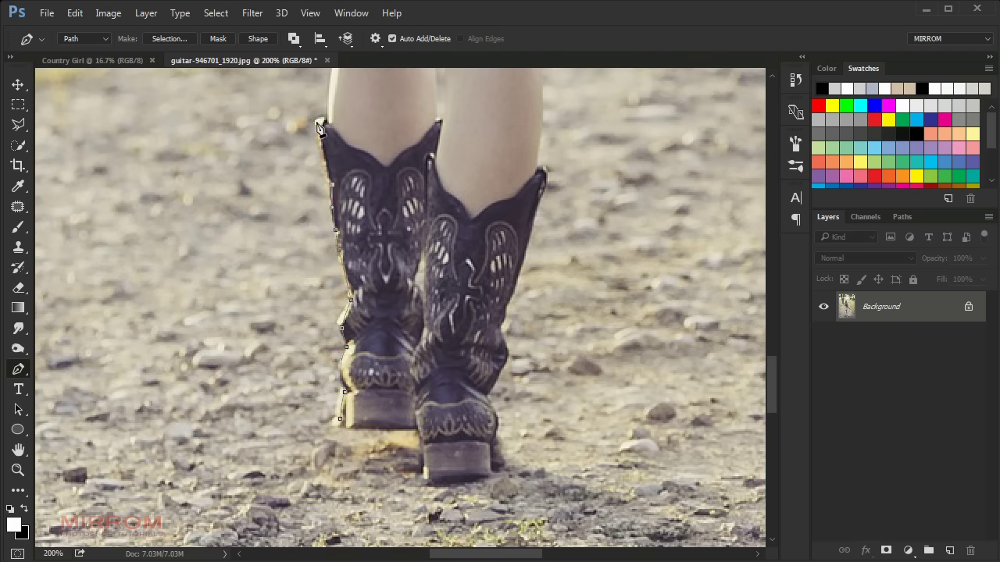
pyautogui.scroll(5, 346, 192)
pyautogui.moveTo(347, 196); pyautogui.dragTo(351, 177)
pyautogui.scroll(2, 341, 188)
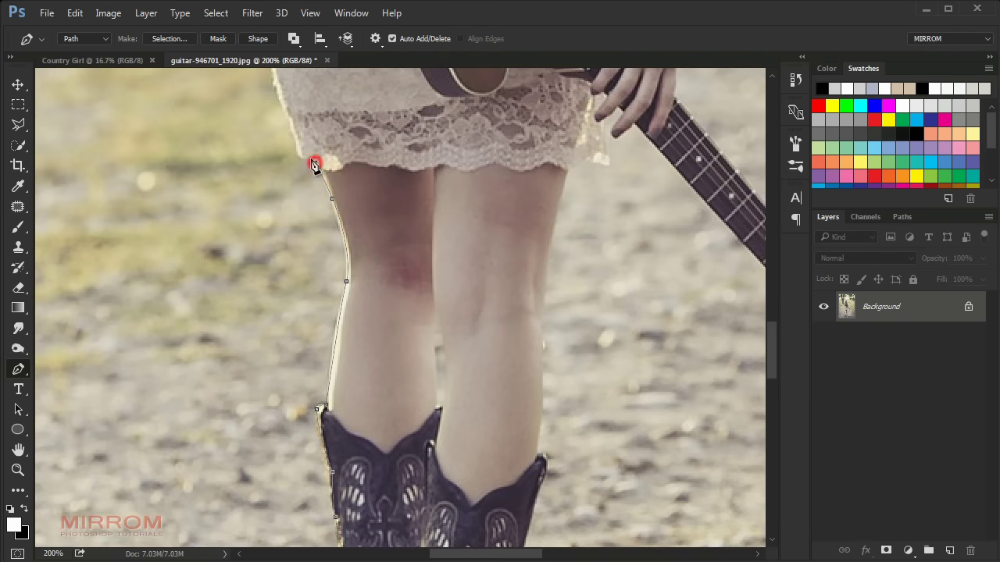
pyautogui.scroll(5, 313, 164)
pyautogui.click(276, 228)
pyautogui.scroll(5, 263, 167)
pyautogui.moveTo(201, 254); pyautogui.dragTo(211, 301)
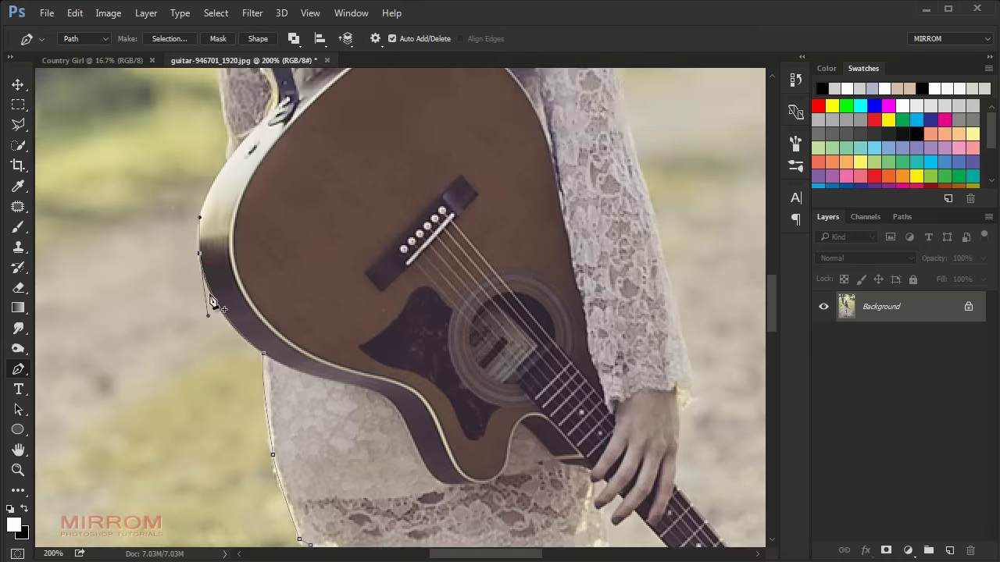
pyautogui.click(228, 160)
pyautogui.click(231, 141)
pyautogui.scroll(5, 230, 157)
pyautogui.scroll(5, 218, 257)
pyautogui.click(213, 222)
pyautogui.moveTo(232, 125); pyautogui.dragTo(260, 100)
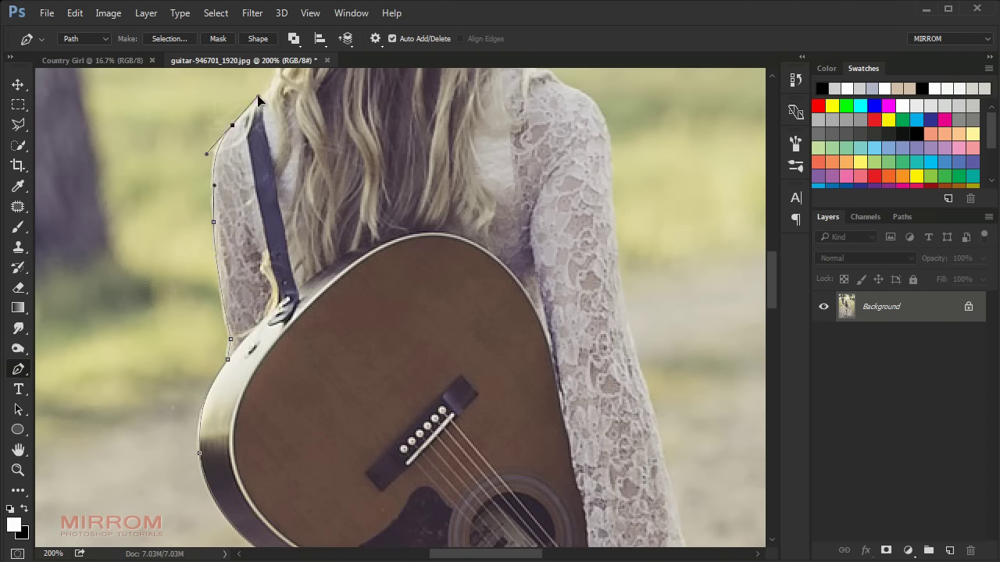
pyautogui.scroll(5, 260, 102)
pyautogui.click(279, 217)
pyautogui.scroll(5, 285, 184)
pyautogui.click(310, 225)
pyautogui.click(328, 165)
pyautogui.moveTo(406, 116); pyautogui.dragTo(457, 139)
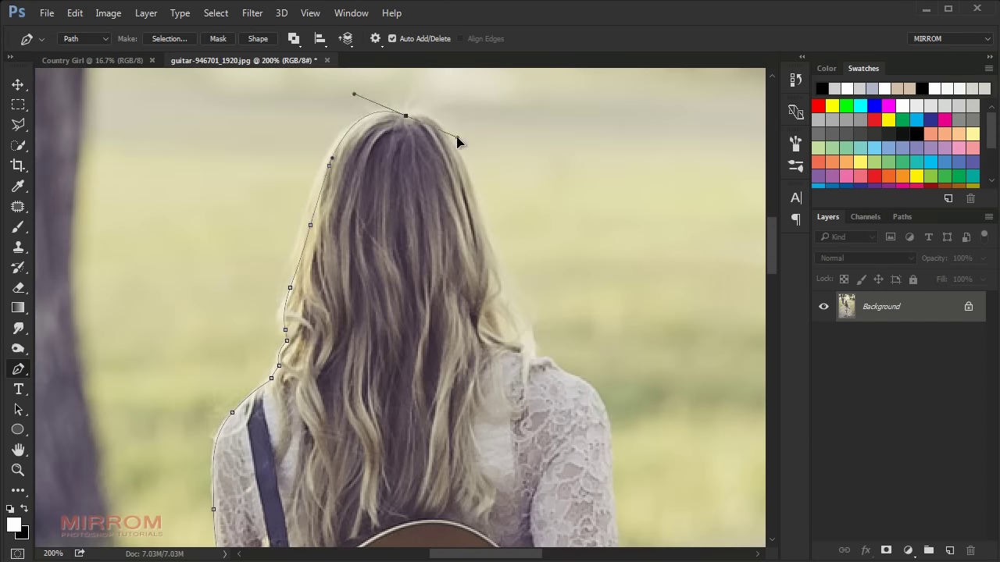
# Step: Continue the path down the right arm, leg and boot, then close it at the boot
pyautogui.scroll(-5, 469, 156)
pyautogui.scroll(-5, 503, 174)
pyautogui.click(694, 311)
pyautogui.click(676, 329)
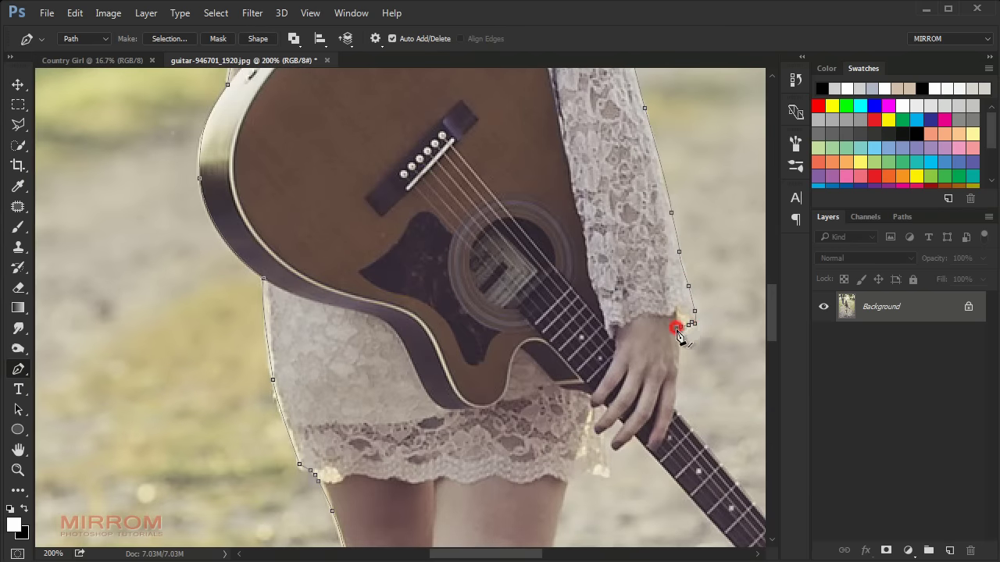
pyautogui.scroll(-5, 678, 335)
pyautogui.click(336, 301)
pyautogui.click(328, 352)
pyautogui.scroll(-5, 328, 353)
pyautogui.click(293, 225)
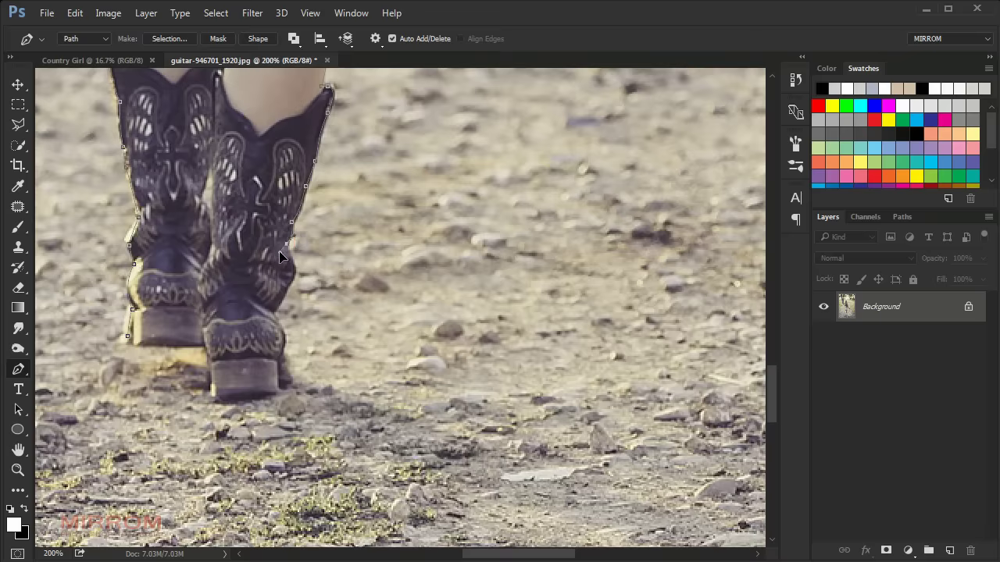
pyautogui.hotkey('ctrl', '-')
pyautogui.hotkey('ctrl', '-')
pyautogui.scroll(2, 92, 198)
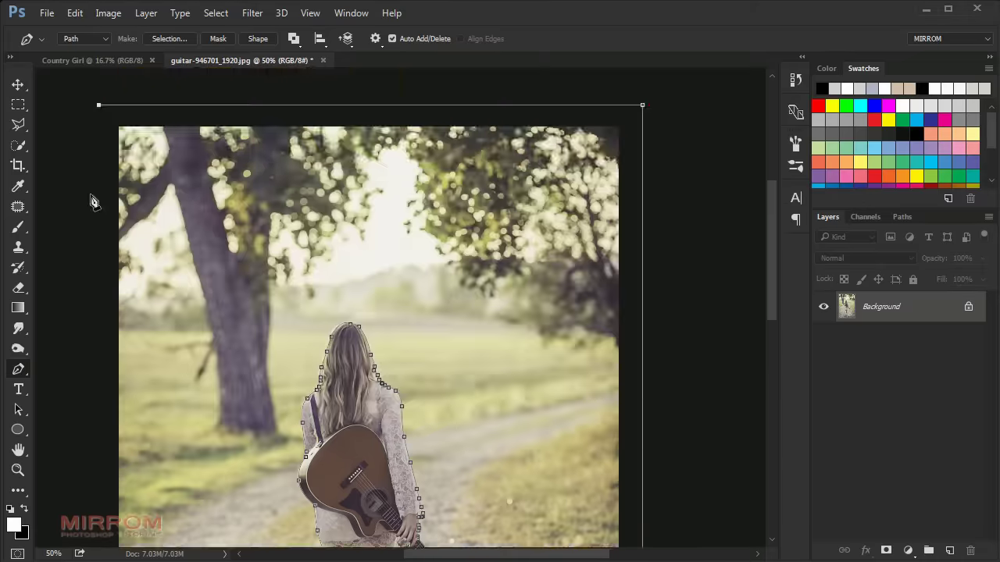
pyautogui.scroll(-2, 87, 357)
pyautogui.click(98, 353)
pyautogui.click(333, 356)
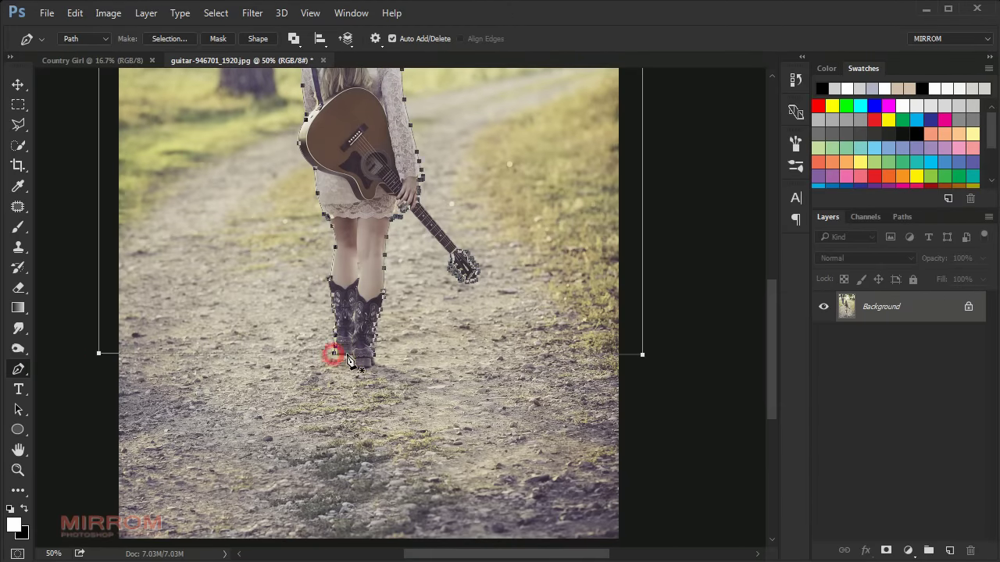
pyautogui.hotkey('ctrl', '-')
pyautogui.scroll(2, 432, 336)
pyautogui.scroll(1, 432, 336)
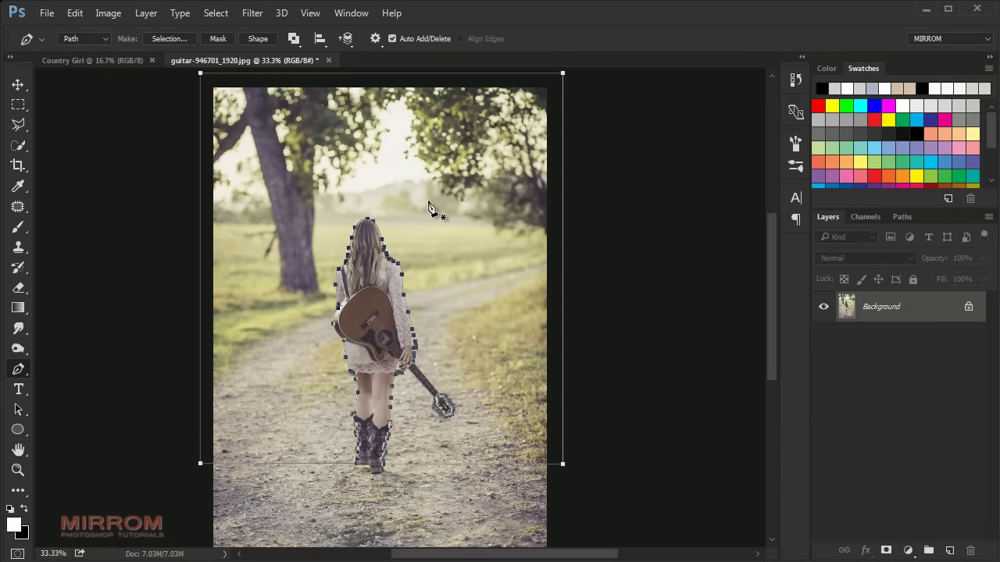
# Step: Turn the path into a selection and add an inverted layer mask keeping the girl
pyautogui.rightClick(423, 172)
pyautogui.click(486, 211)
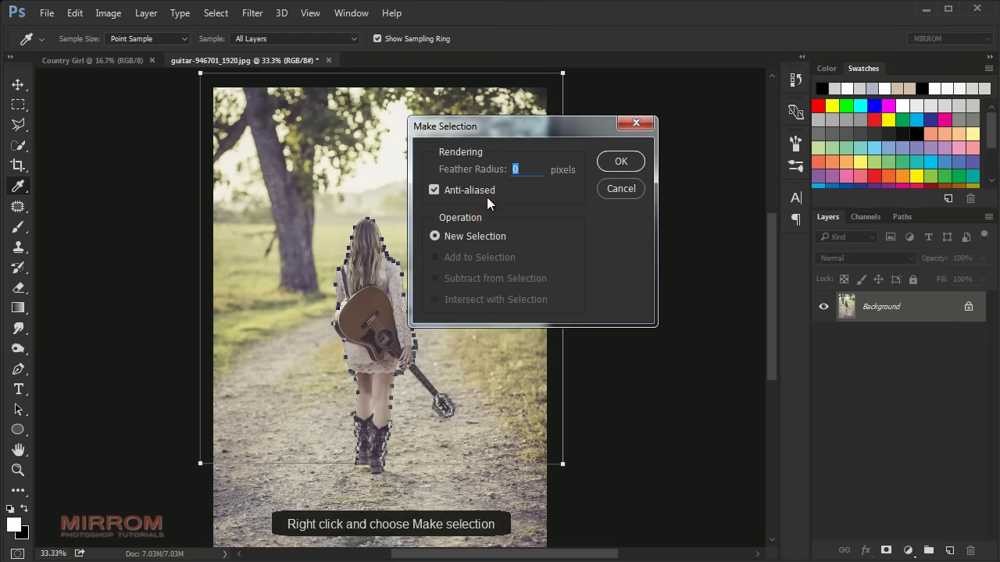
pyautogui.click(617, 161)
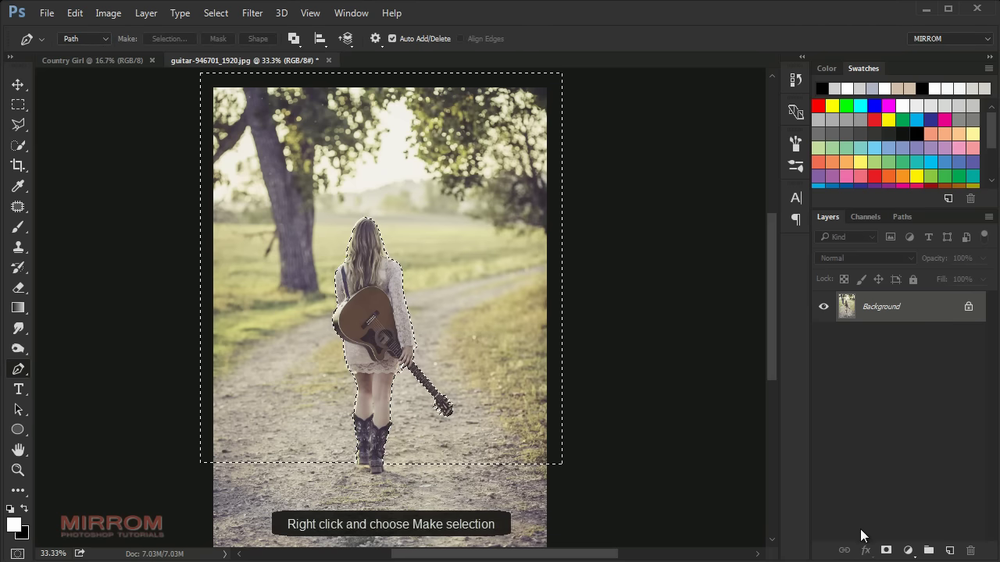
pyautogui.click(885, 550)
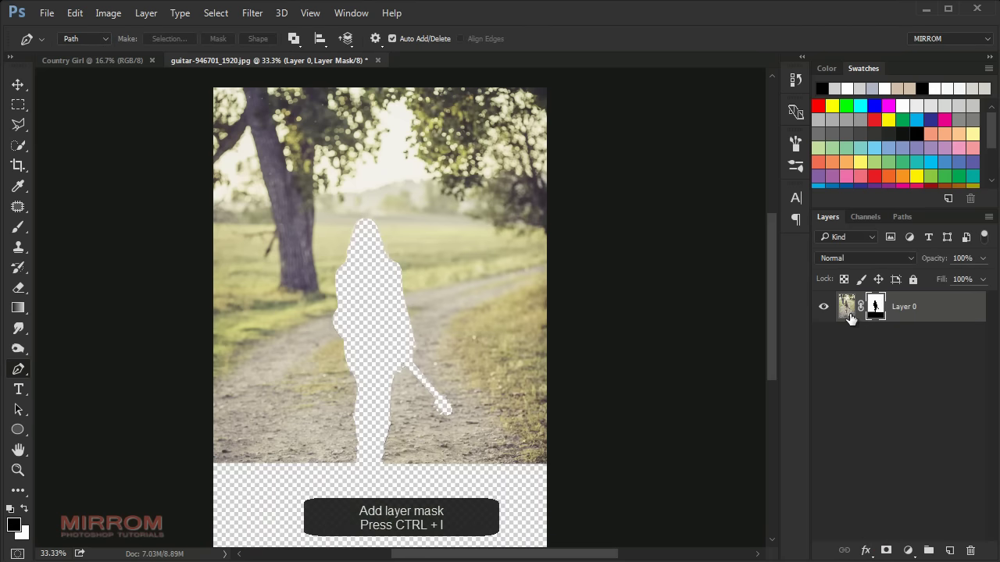
pyautogui.hotkey('ctrl', 'i')
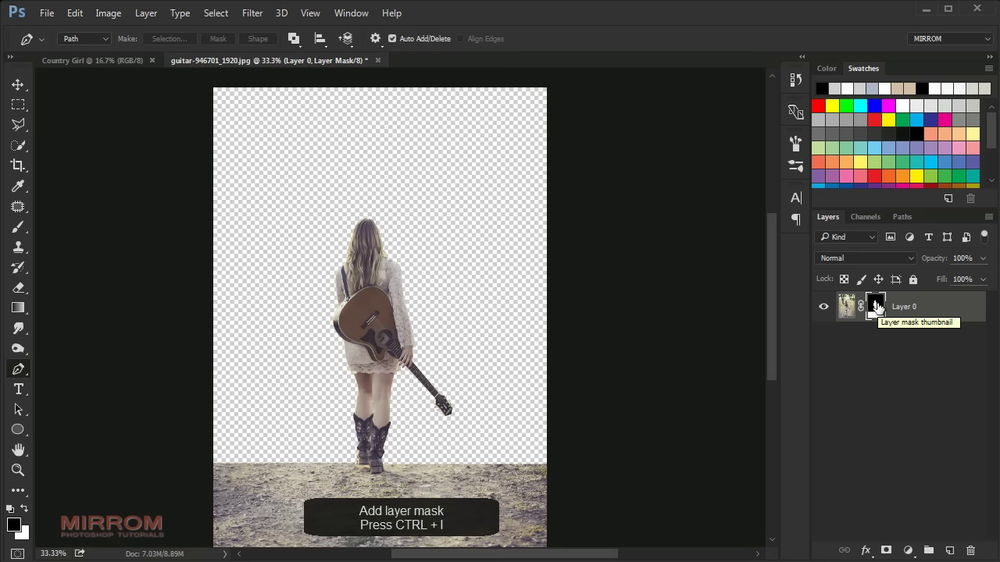
pyautogui.press('v')
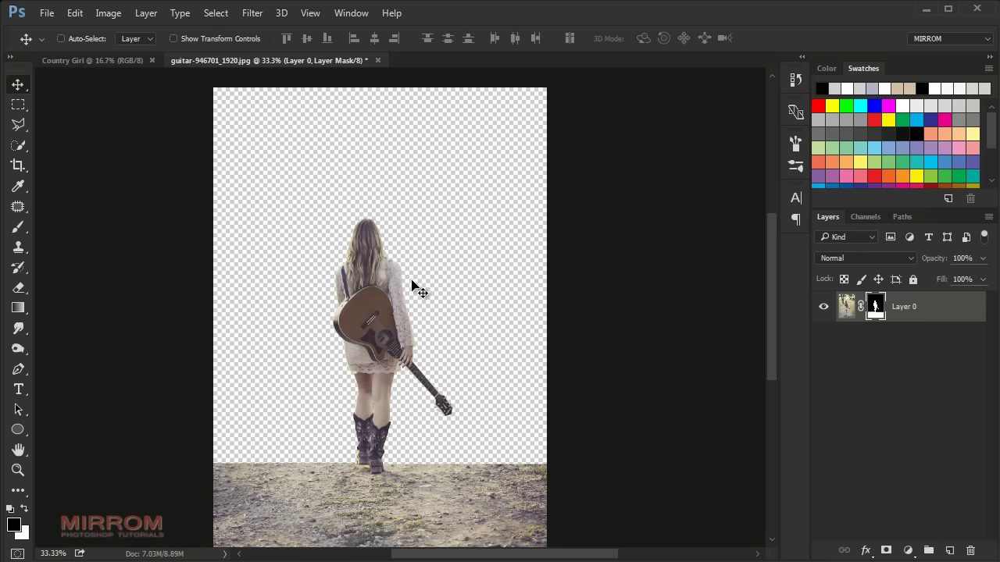
pyautogui.scroll(-1, 410, 283)
# Step: Drag the cut-out girl into the Country Girl poster and close the guitar photo unsaved
pyautogui.moveTo(362, 283)
pyautogui.mouseDown()
pyautogui.moveTo(339, 145)
pyautogui.moveTo(368, 207)
pyautogui.moveTo(410, 404)
pyautogui.moveTo(445, 367)
pyautogui.mouseUp()
pyautogui.click(411, 61)
pyautogui.click(504, 231)
# Step: Enlarge Layer 1 to about 210% and shift it down to span the page bottom
pyautogui.hotkey('ctrl', 't')
pyautogui.moveTo(485, 285); pyautogui.dragTo(580, 172)
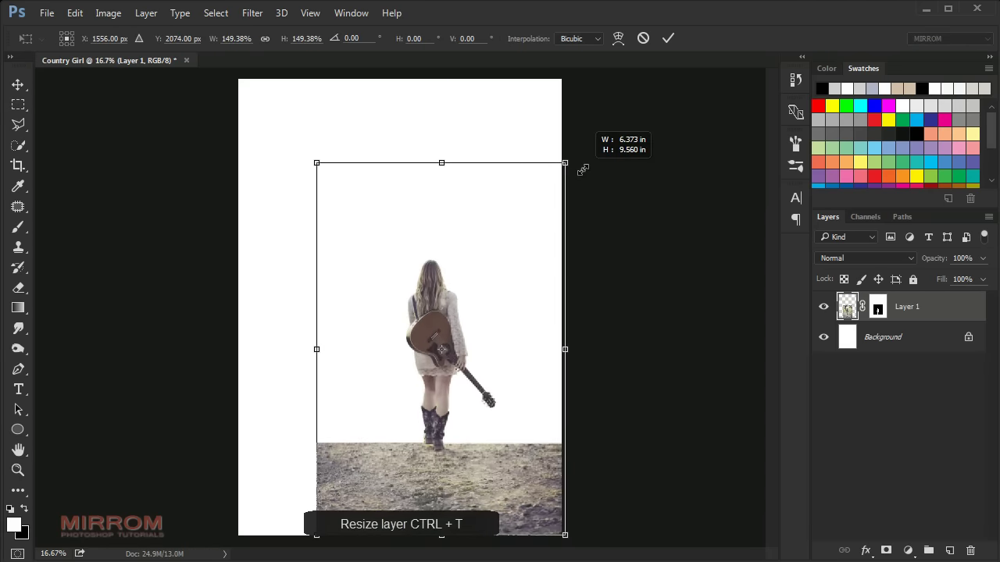
pyautogui.moveTo(317, 163); pyautogui.dragTo(144, 72)
pyautogui.moveTo(568, 538); pyautogui.dragTo(578, 551)
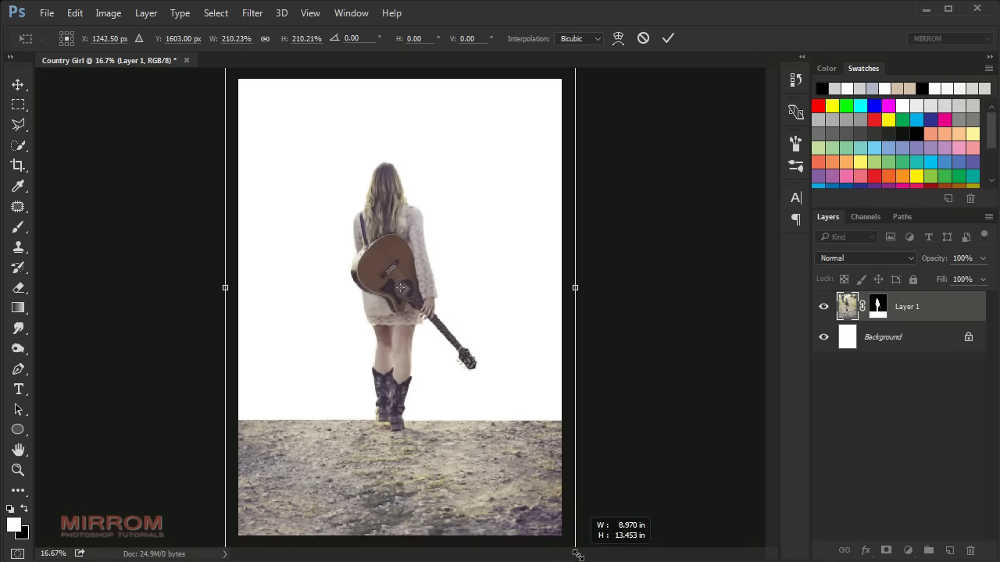
pyautogui.press('Return')
pyautogui.moveTo(426, 266); pyautogui.dragTo(441, 300)
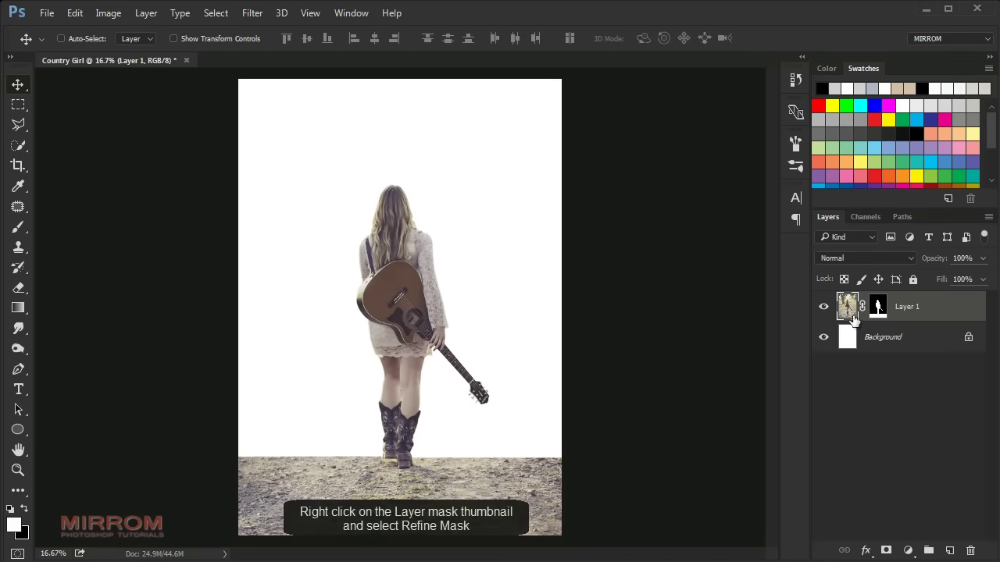
# Step: Refine Layer 1's mask with Radius 1.2 px, Smooth 10, Feather 0.7 px and Shift Edge -10%
pyautogui.rightClick(876, 305)
pyautogui.click(905, 436)
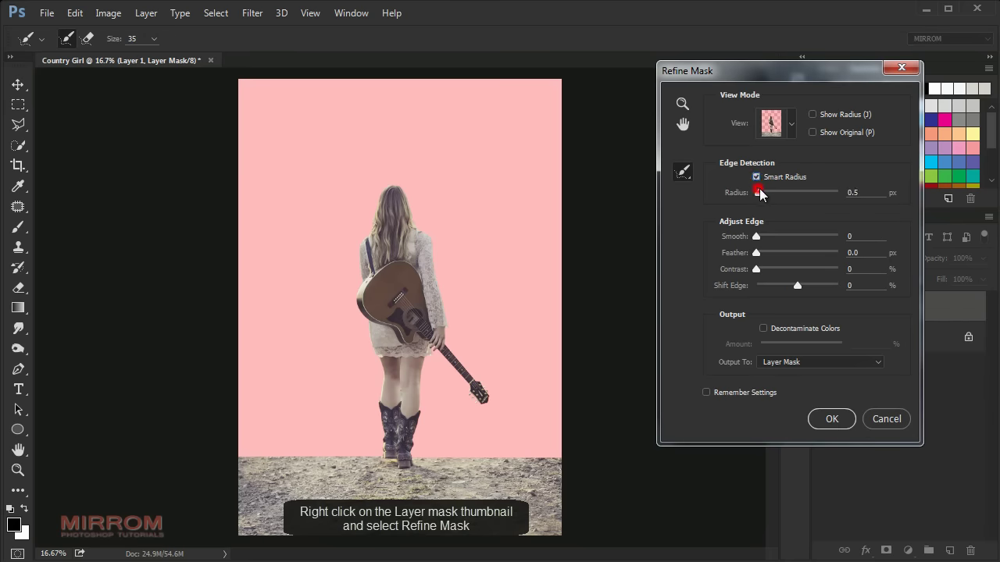
pyautogui.moveTo(760, 194); pyautogui.dragTo(765, 194)
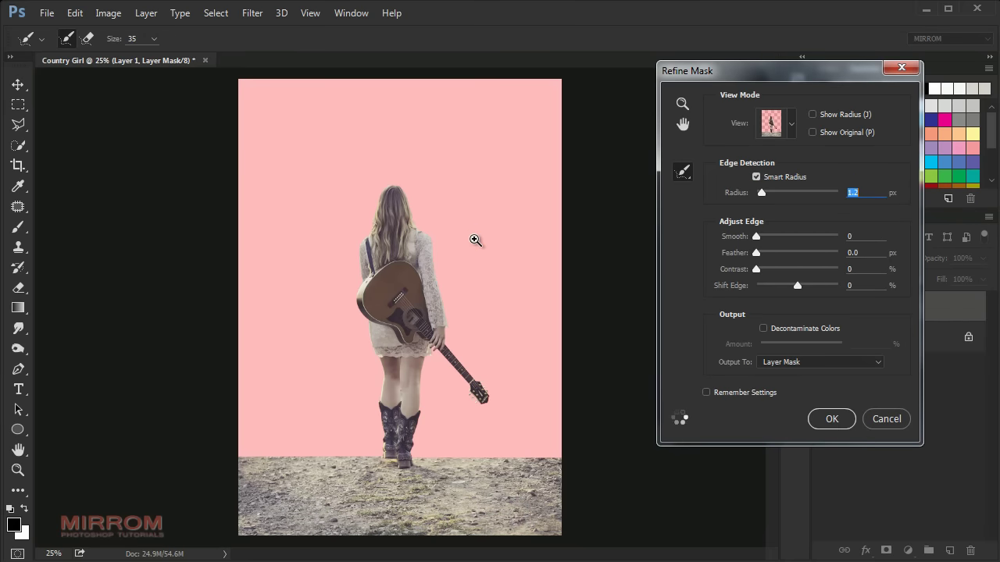
pyautogui.keyDown('ctrl'); pyautogui.click(475, 241); pyautogui.keyUp('ctrl')
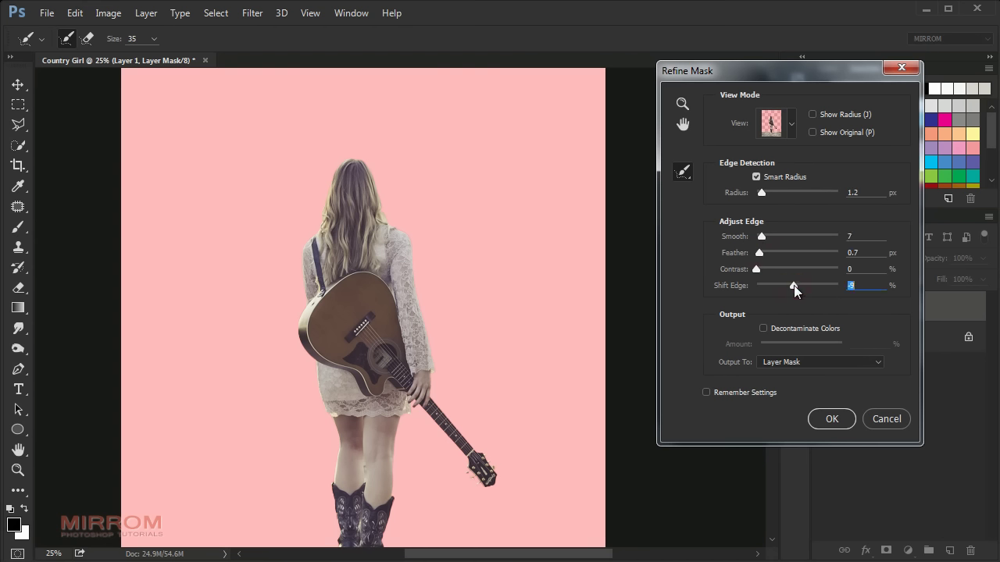
pyautogui.moveTo(794, 285); pyautogui.dragTo(792, 285)
pyautogui.moveTo(762, 235); pyautogui.dragTo(765, 237)
pyautogui.click(829, 419)
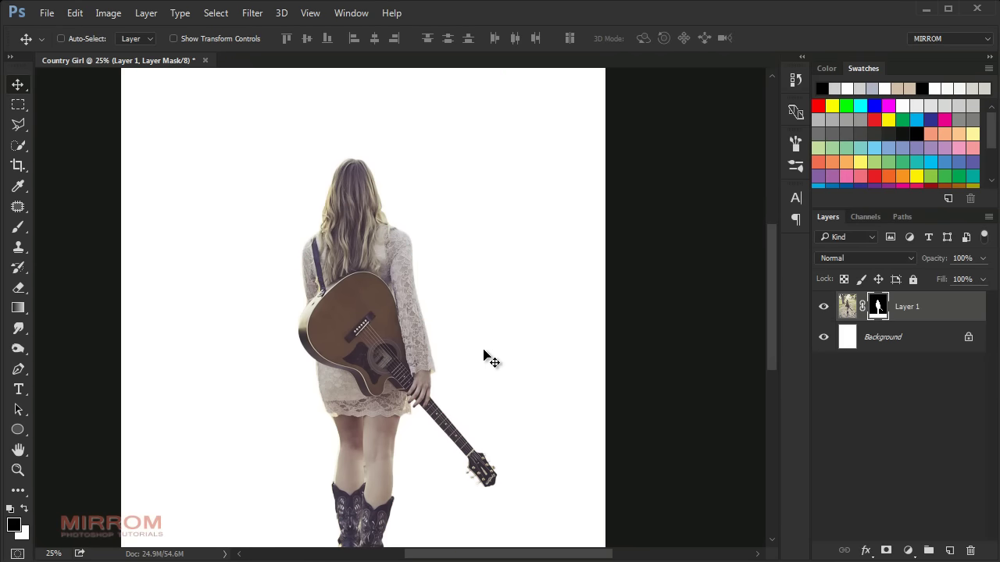
pyautogui.scroll(-2, 483, 357)
# Step: Duplicate Layer 1 as a masked copy and delete the original Layer 1's mask
pyautogui.scroll(-3, 483, 356)
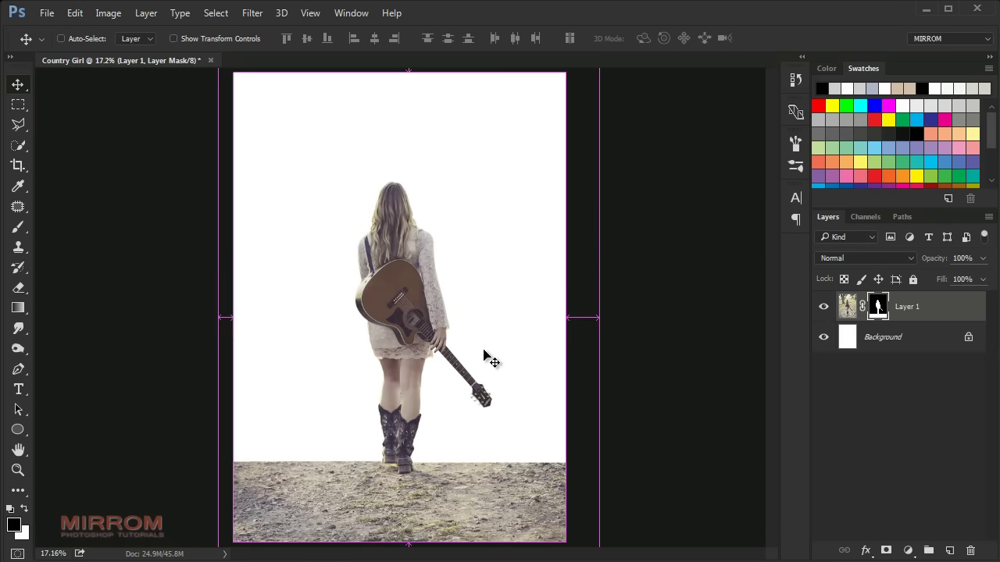
pyautogui.press('ctrl')
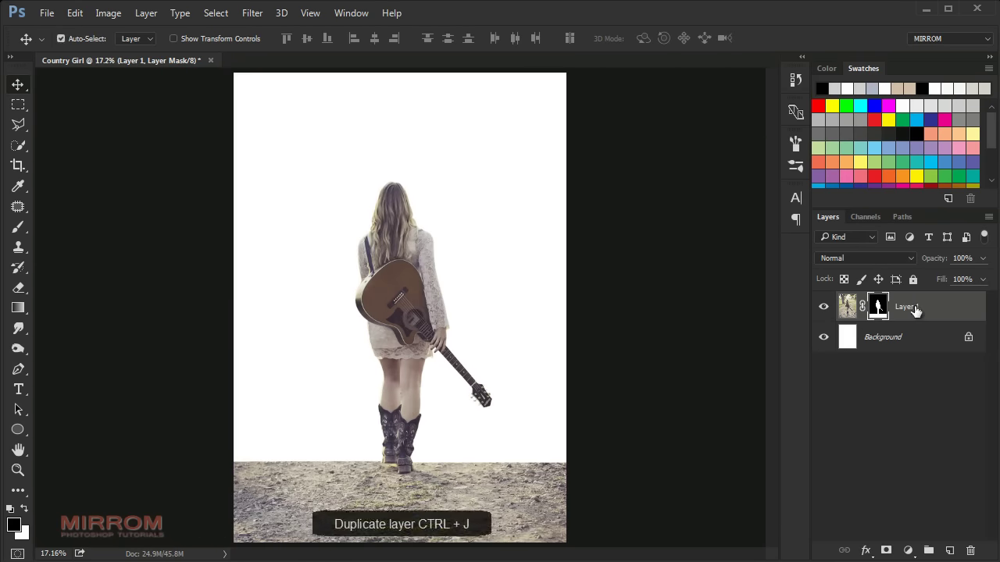
pyautogui.hotkey('ctrl', 'j')
pyautogui.click(887, 337)
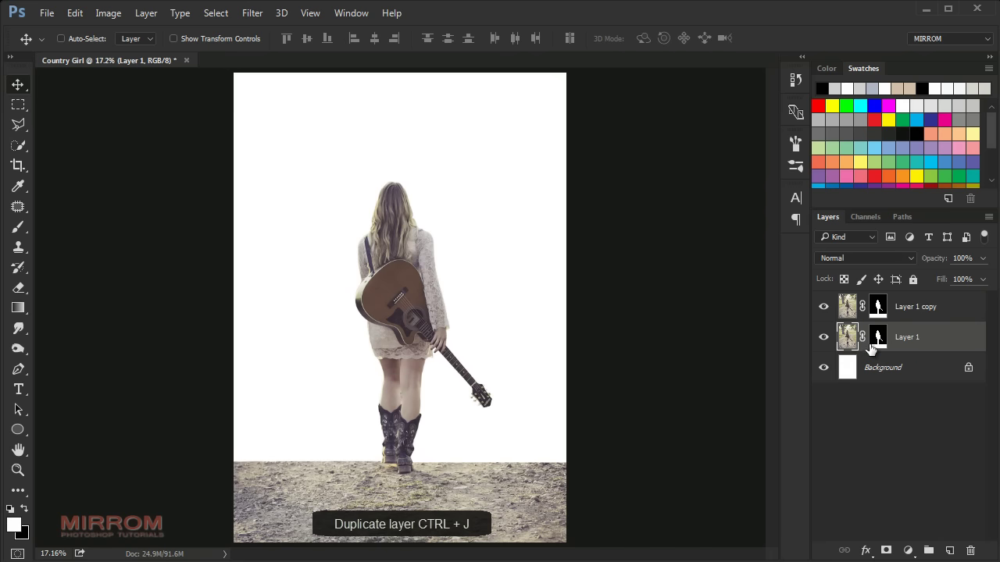
pyautogui.rightClick(877, 338)
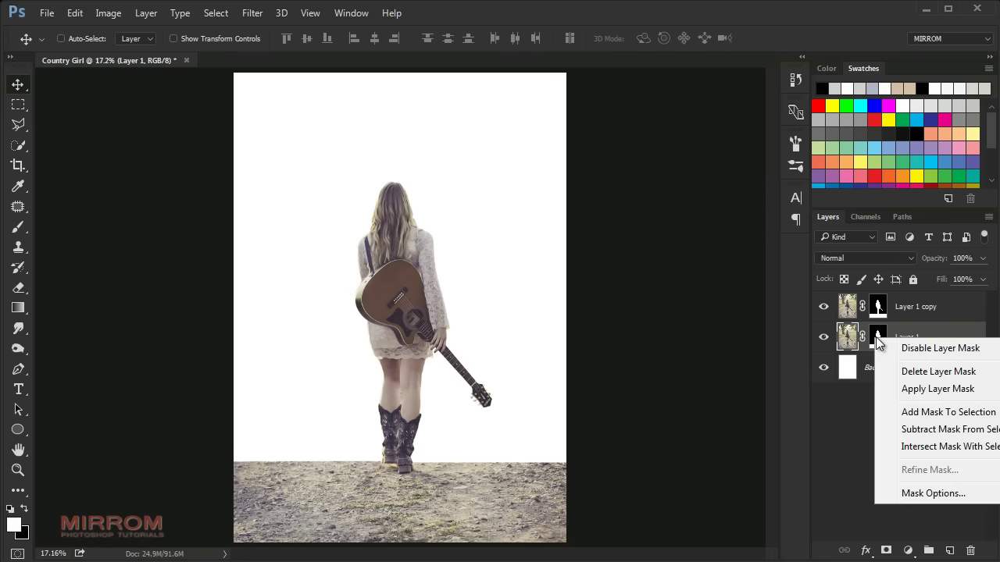
pyautogui.click(896, 374)
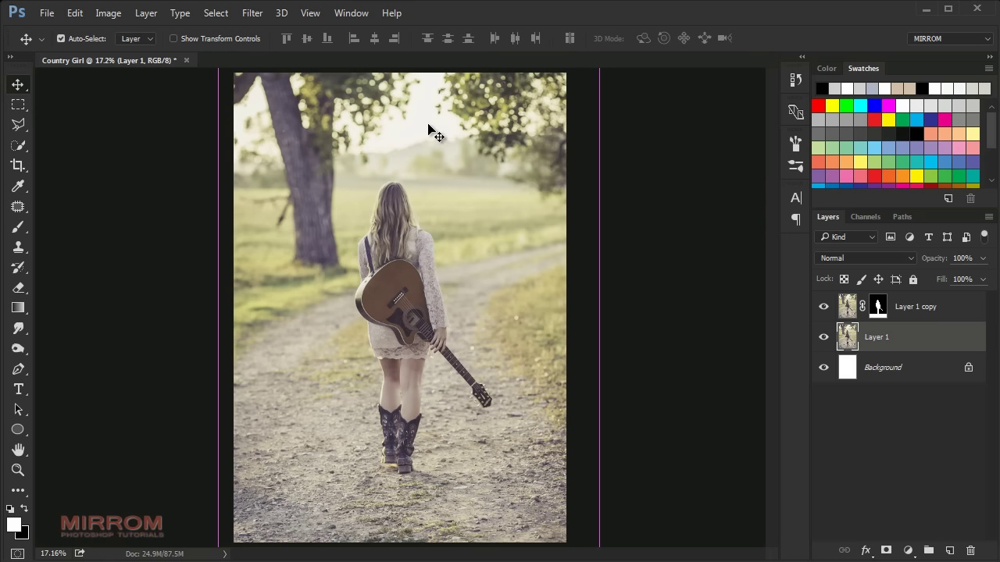
pyautogui.hotkey('ctrl', 't')
pyautogui.hotkey('ctrl', '-')
pyautogui.hotkey('ctrl', '-')
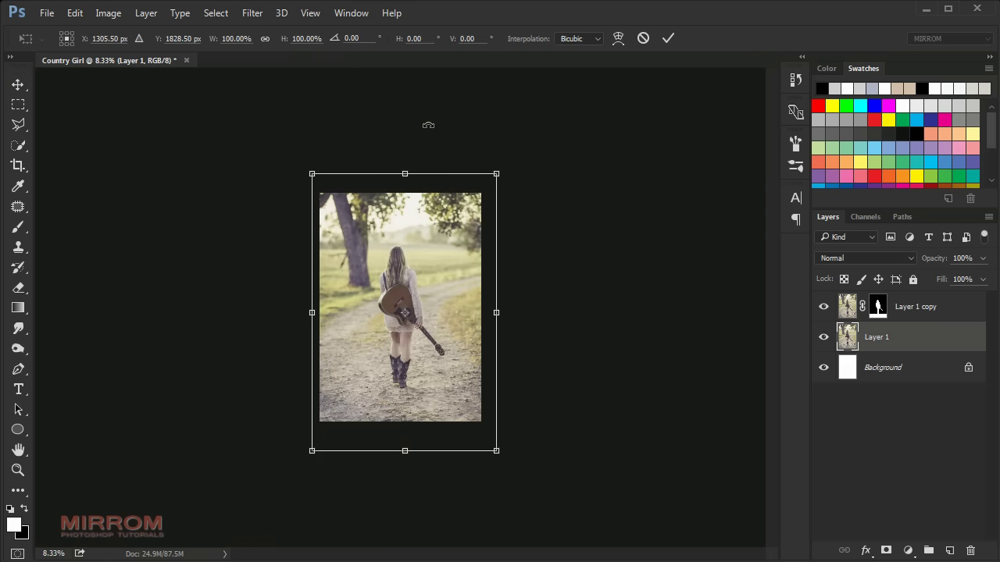
# Step: Squash the background photo down from the top to leave white space above
pyautogui.hotkey('ctrl', '+')
pyautogui.moveTo(407, 106); pyautogui.dragTo(395, 185)
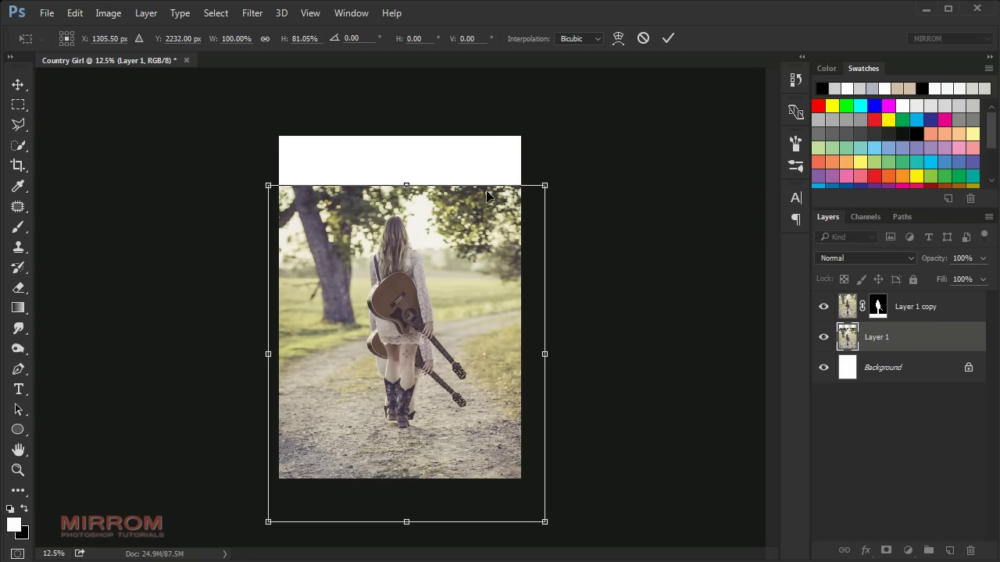
pyautogui.press('Return')
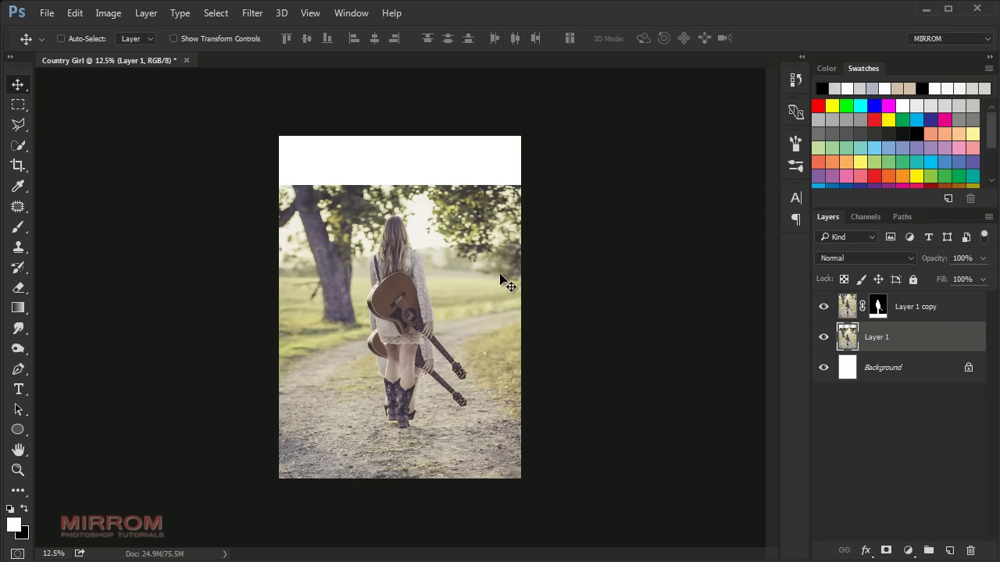
# Step: Duplicate Layer 1 copy, delete the new copy's mask, and move it below Layer 1
pyautogui.hotkey('ctrl', '+')
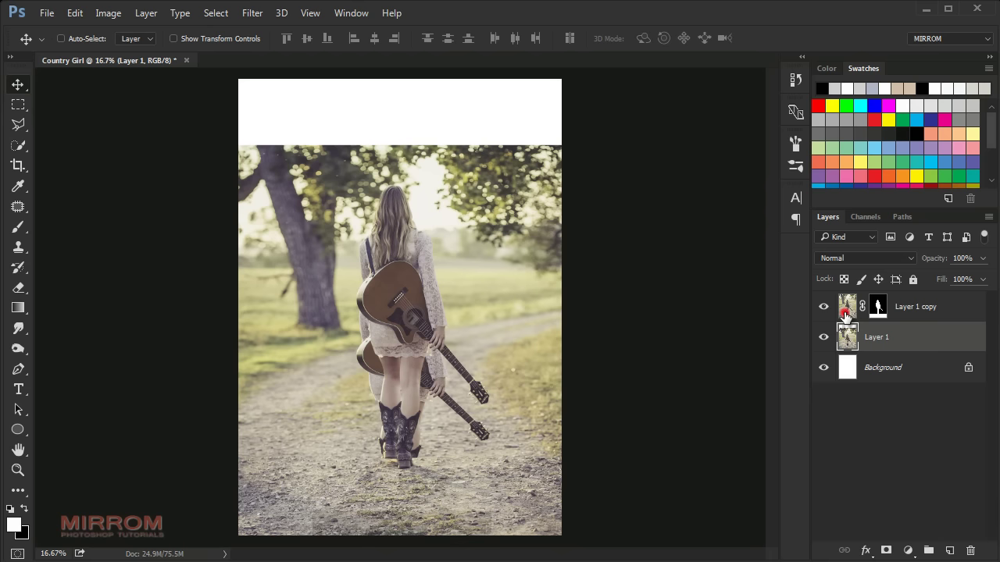
pyautogui.click(922, 307)
pyautogui.hotkey('ctrl', 'j')
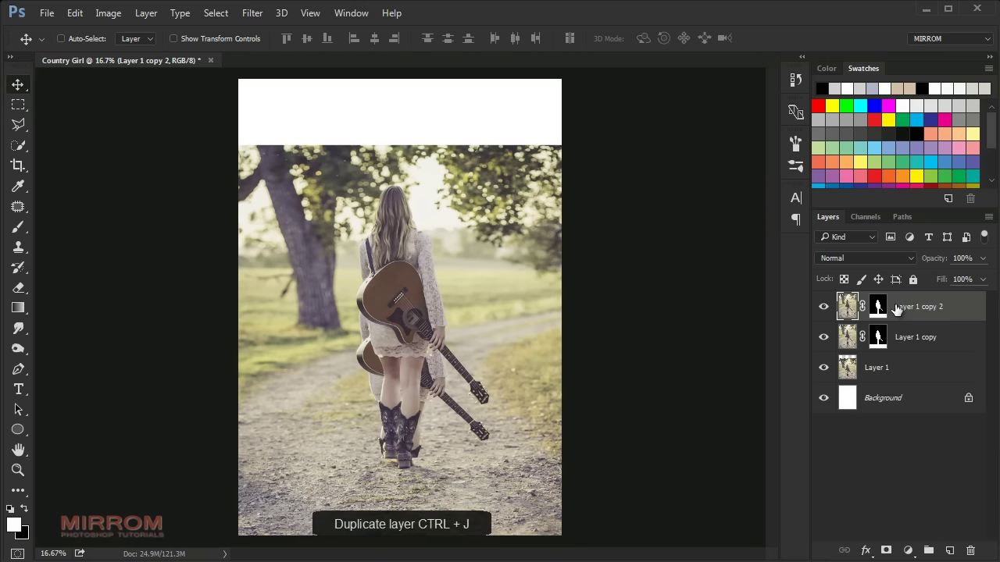
pyautogui.click(878, 306)
pyautogui.rightClick(878, 307)
pyautogui.click(911, 343)
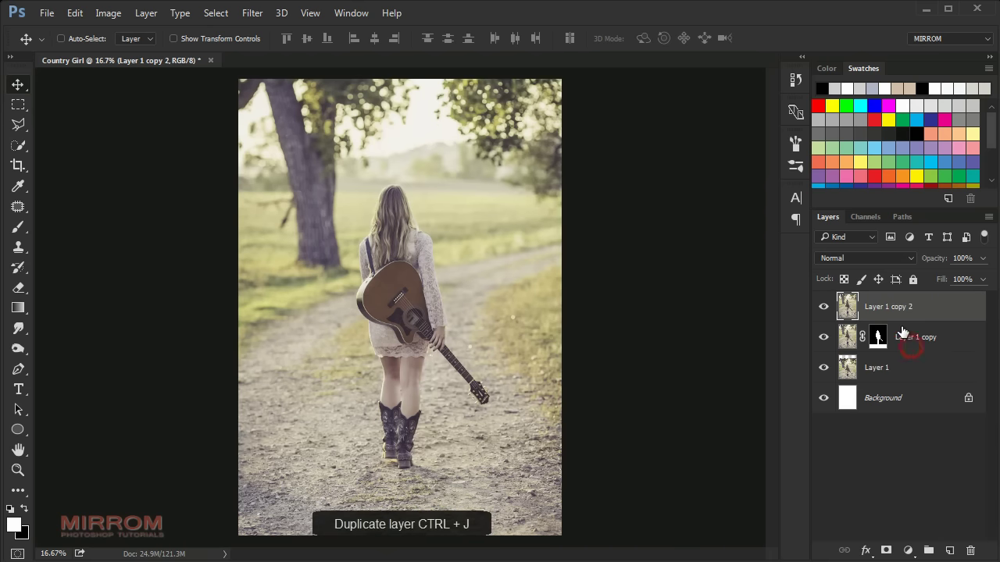
pyautogui.moveTo(889, 308); pyautogui.dragTo(891, 381)
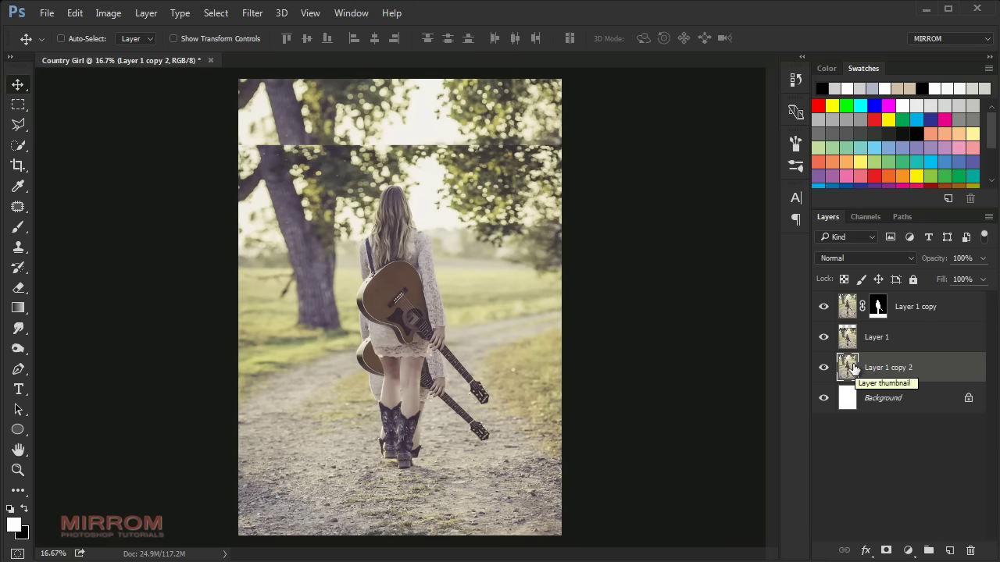
# Step: Hide Layer 1 copy 2 and add a gradient mask fading Layer 1's upper trees to white
pyautogui.click(822, 368)
pyautogui.click(848, 343)
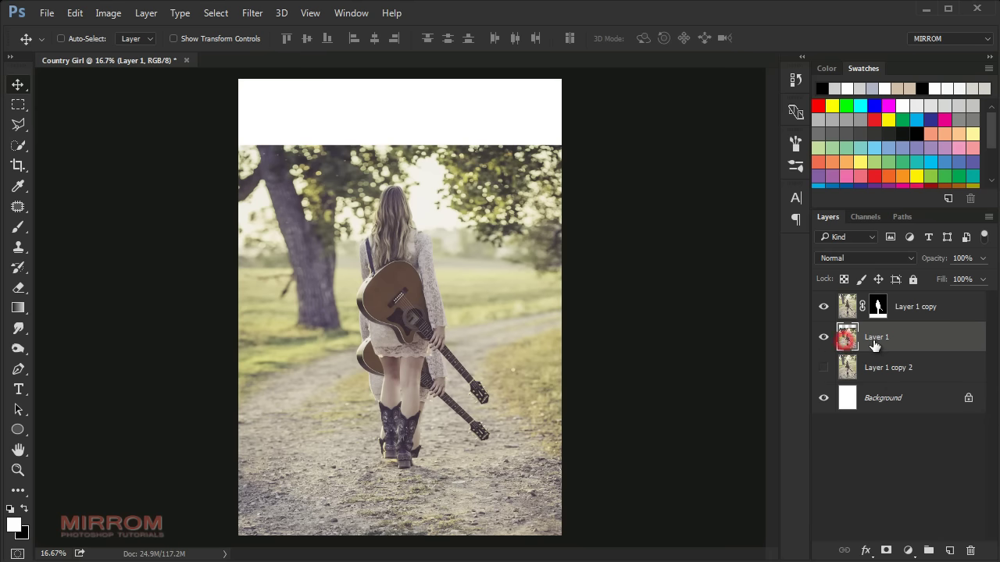
pyautogui.click(886, 550)
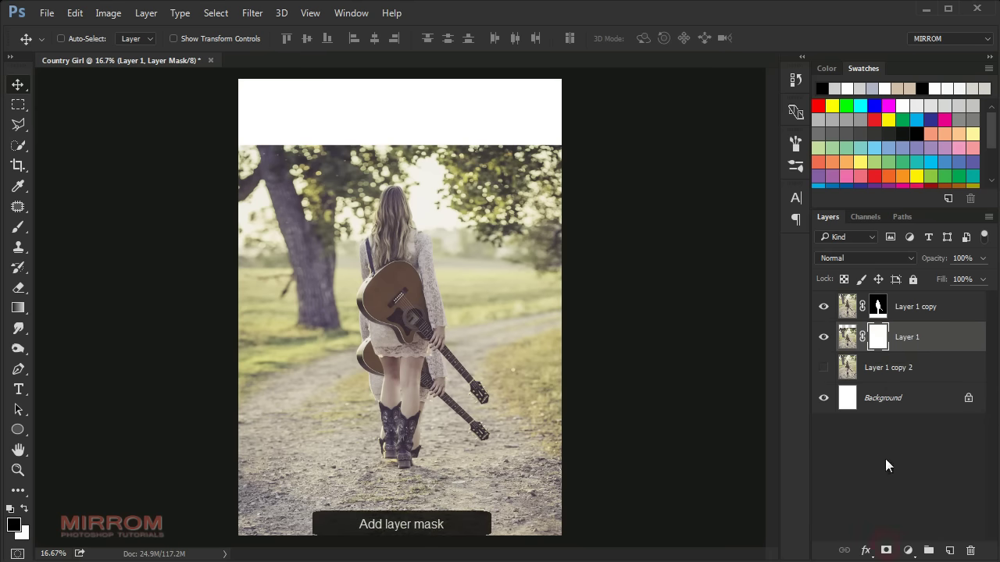
pyautogui.click(18, 308)
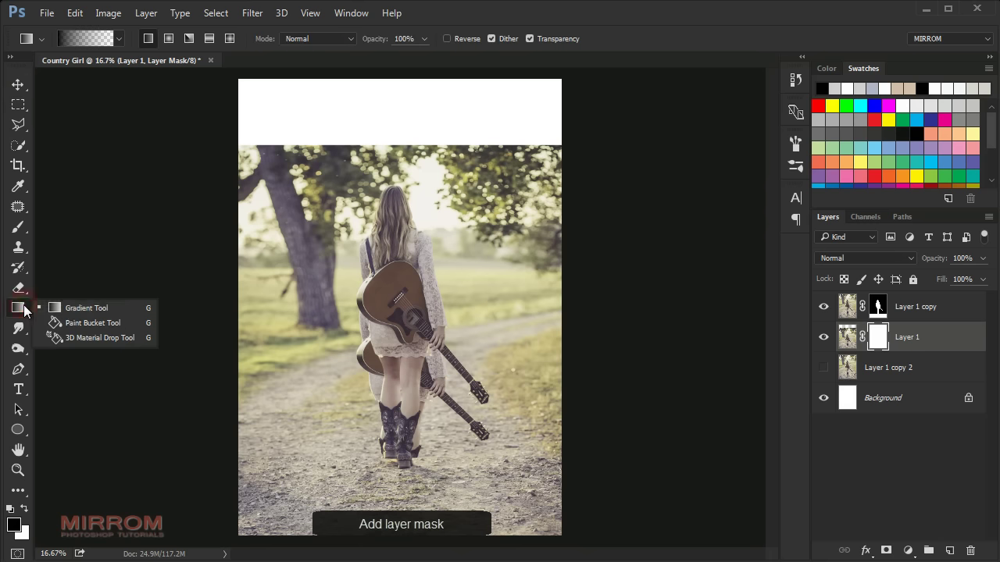
pyautogui.click(69, 311)
pyautogui.moveTo(373, 134); pyautogui.dragTo(373, 161)
pyautogui.moveTo(352, 232); pyautogui.dragTo(352, 232)
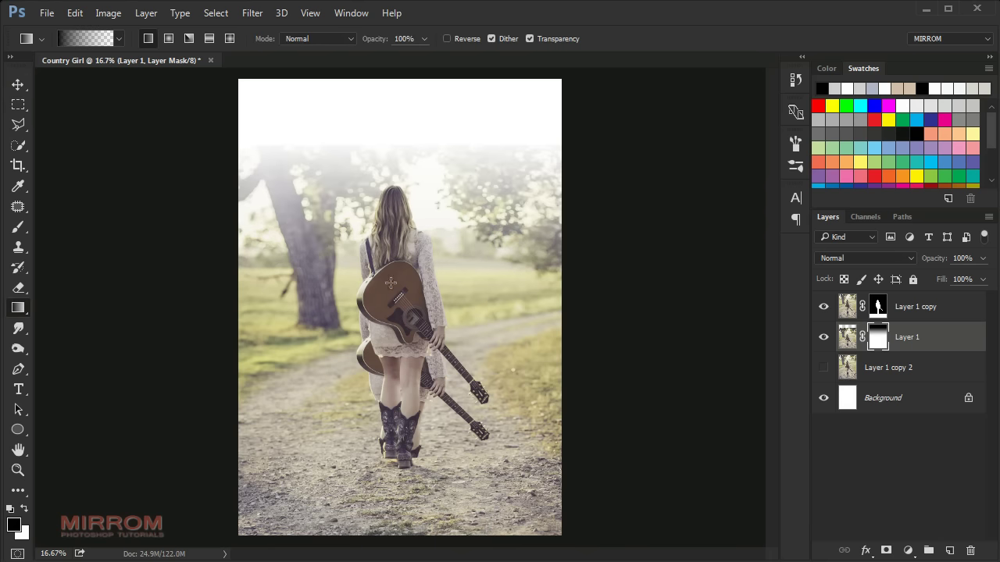
pyautogui.moveTo(468, 172); pyautogui.dragTo(466, 298)
pyautogui.moveTo(474, 196); pyautogui.dragTo(465, 292)
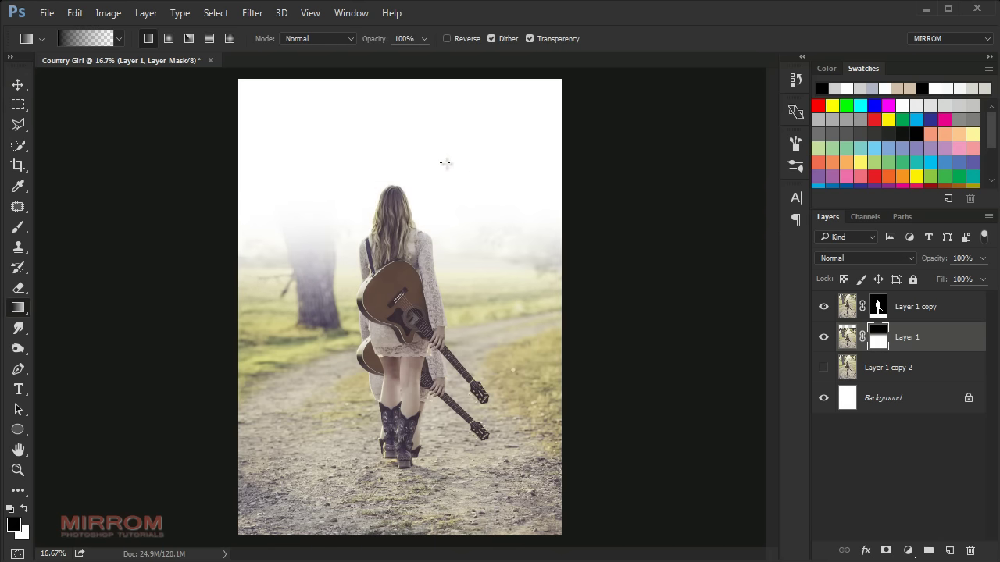
pyautogui.moveTo(445, 162); pyautogui.dragTo(444, 325)
pyautogui.moveTo(498, 202); pyautogui.dragTo(497, 324)
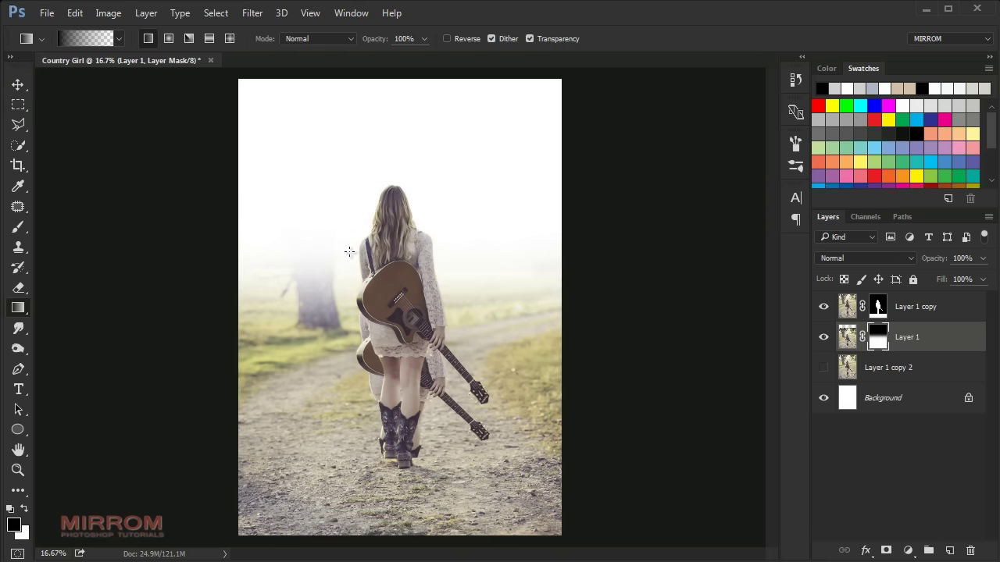
pyautogui.moveTo(315, 195); pyautogui.dragTo(293, 387)
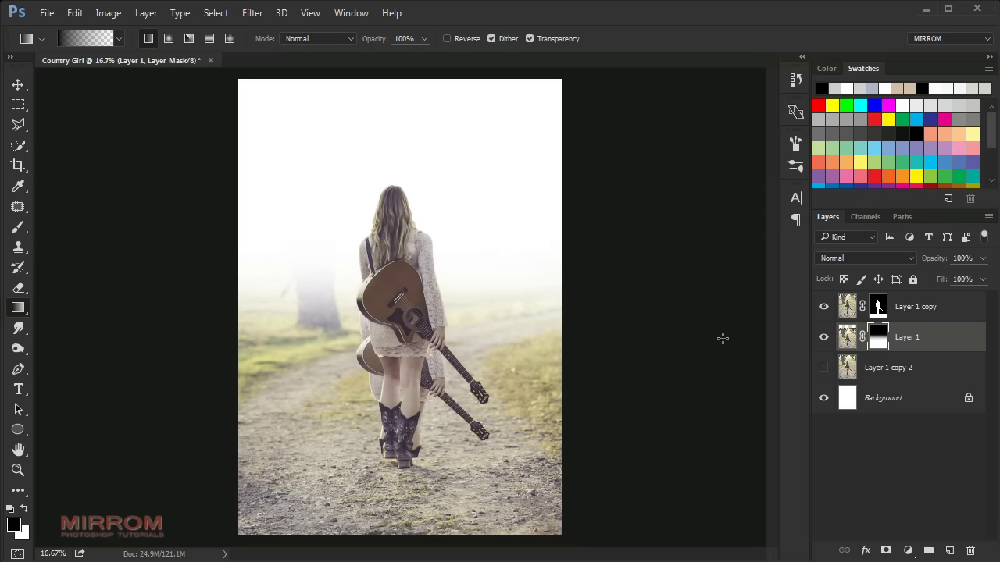
# Step: Show Layer 1 copy 2 and give it a top-down gradient mask fading to white
pyautogui.click(825, 370)
pyautogui.click(848, 367)
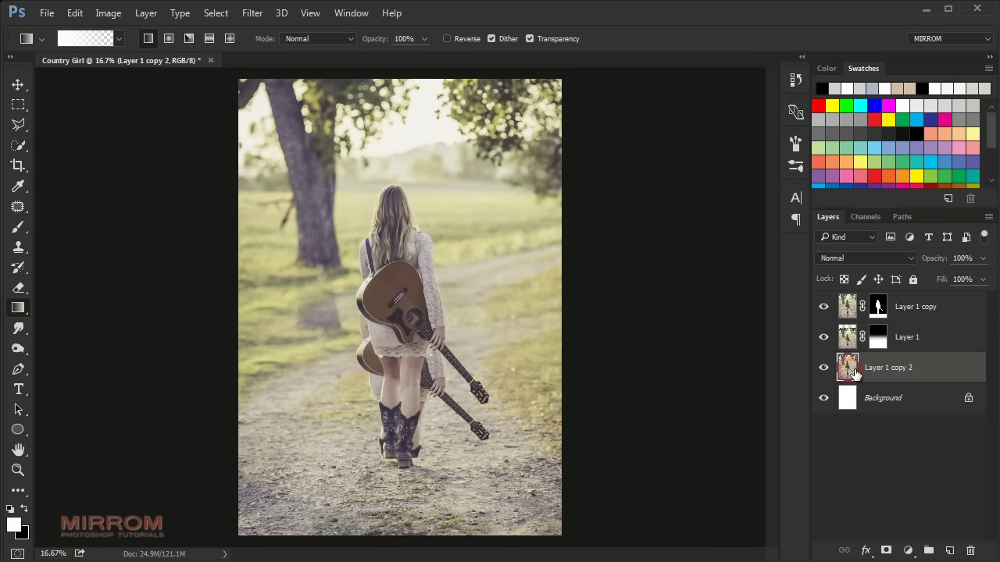
pyautogui.click(885, 551)
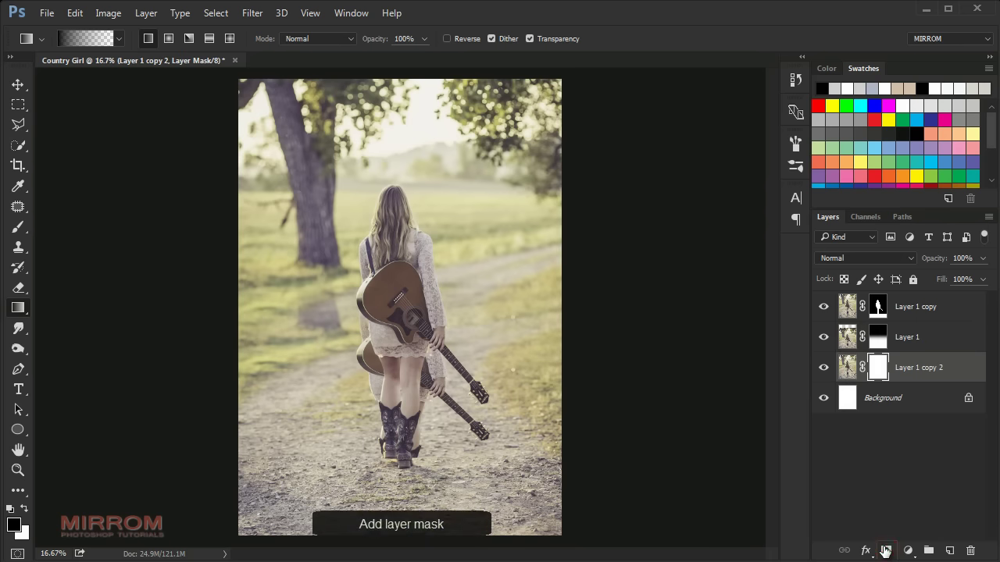
pyautogui.moveTo(422, 84); pyautogui.dragTo(415, 249)
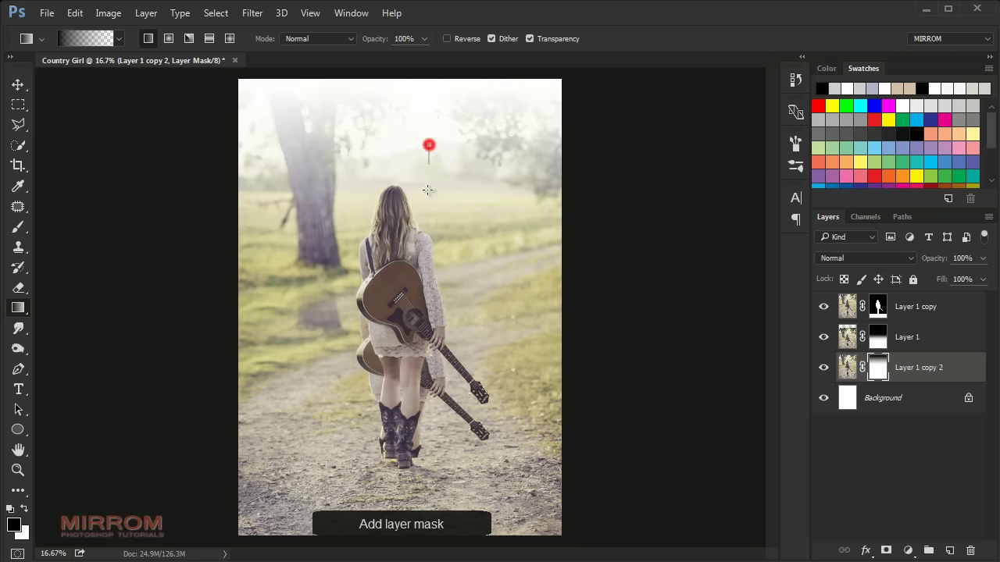
pyautogui.moveTo(429, 143); pyautogui.dragTo(429, 300)
pyautogui.moveTo(439, 185); pyautogui.dragTo(439, 325)
pyautogui.moveTo(444, 110); pyautogui.dragTo(442, 306)
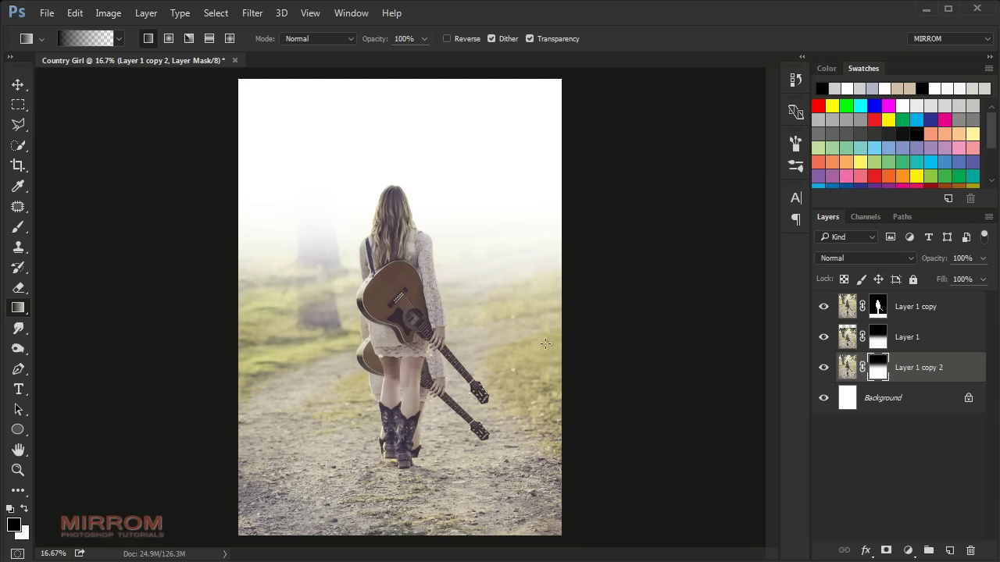
pyautogui.click(847, 336)
pyautogui.click(822, 337)
# Step: Show Layer 1, target its mask and choose a soft round 300 px brush
pyautogui.click(823, 336)
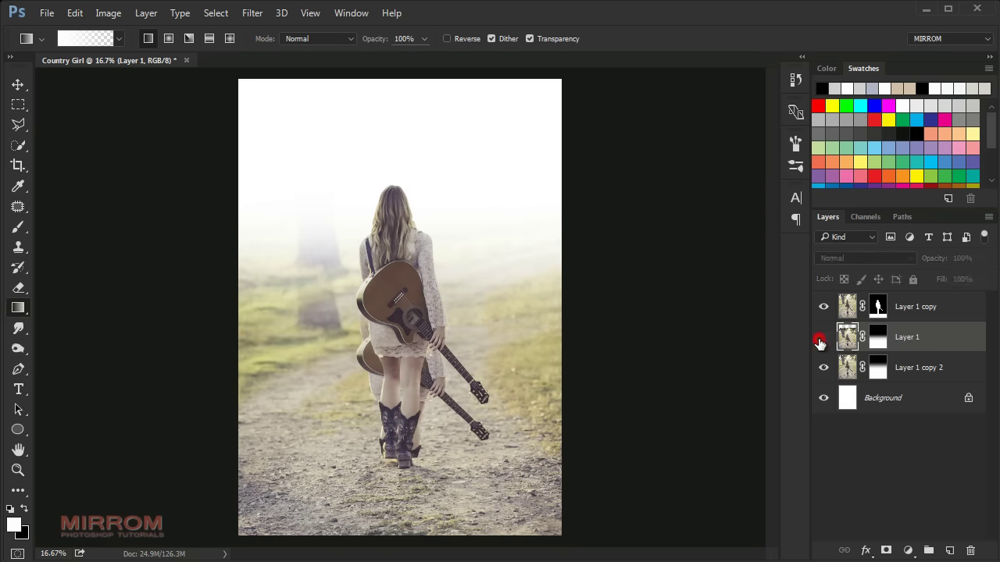
pyautogui.click(876, 342)
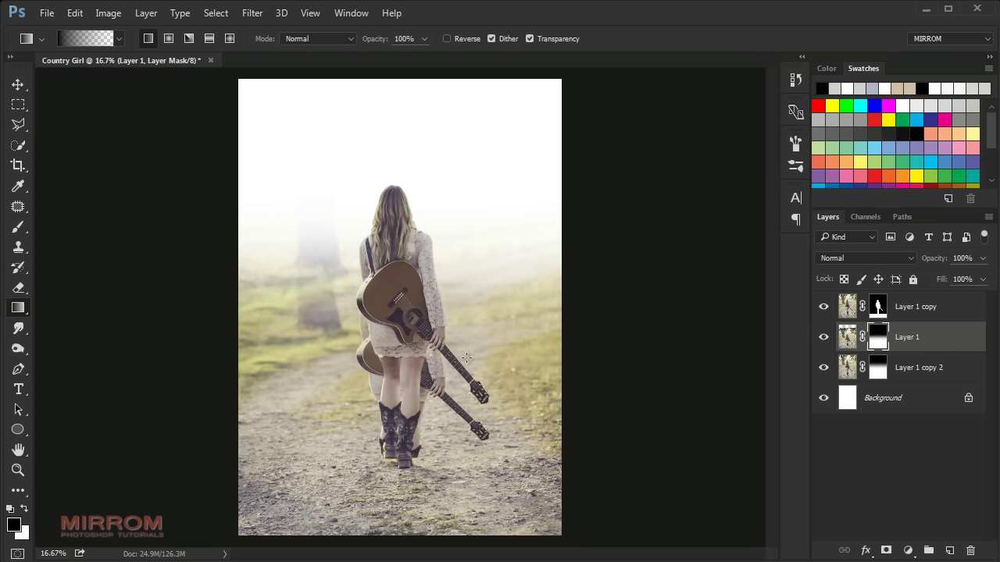
pyautogui.click(422, 360)
pyautogui.scroll(-2, 273, 271)
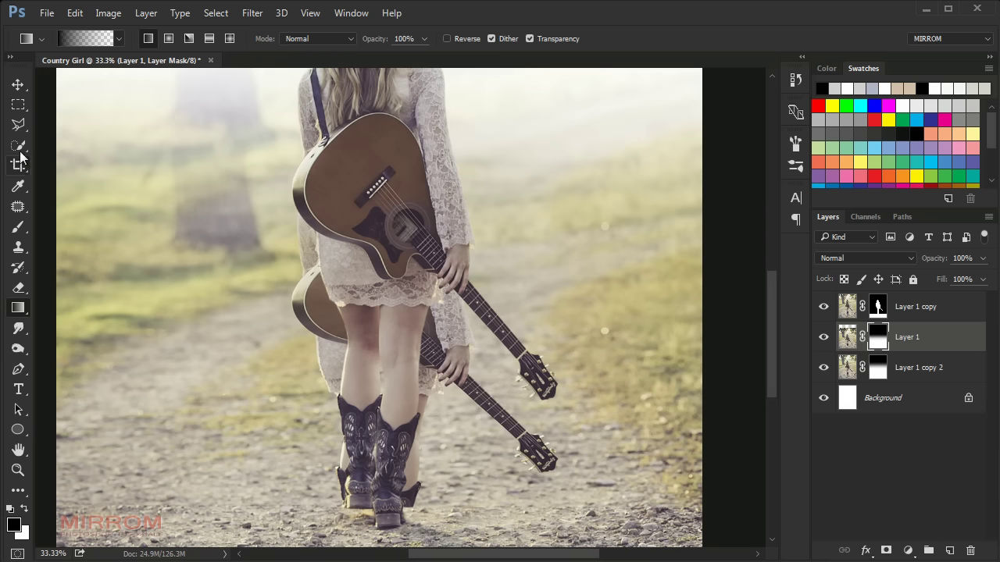
pyautogui.rightClick(18, 225)
pyautogui.click(70, 226)
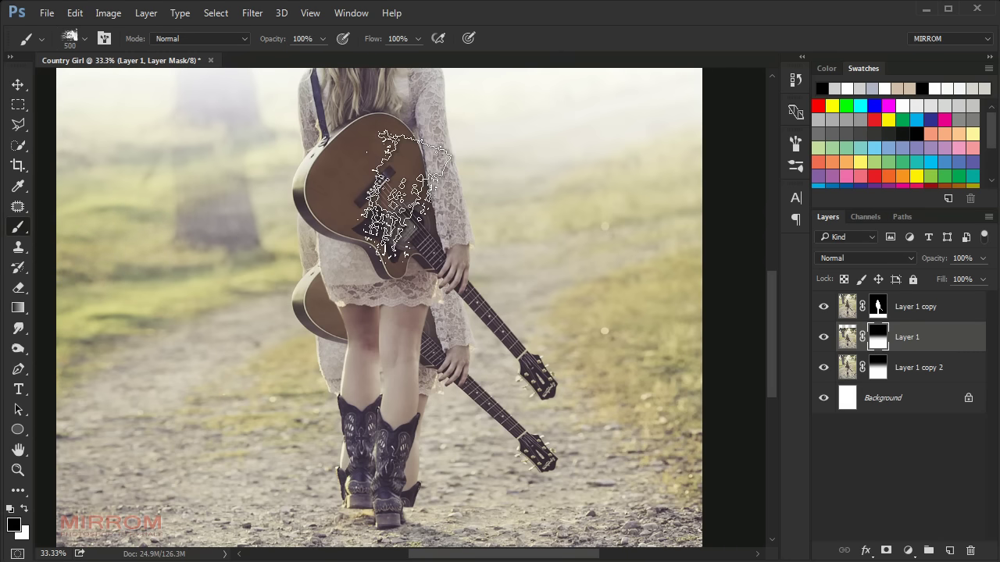
pyautogui.rightClick(391, 205)
pyautogui.scroll(3, 500, 352)
pyautogui.click(420, 404)
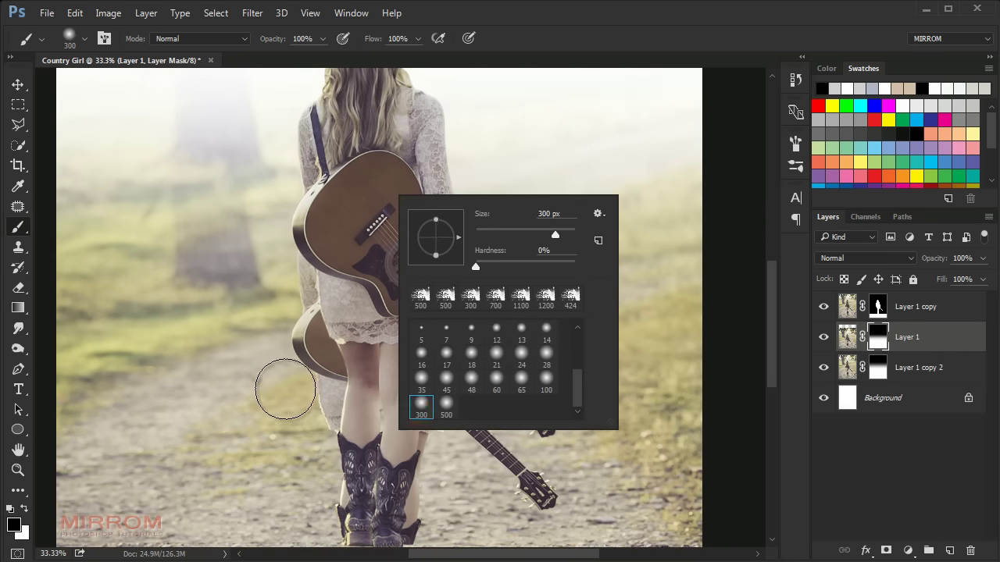
pyautogui.click(293, 383)
# Step: Paint black on Layer 1's mask to hide the doubled guitar by the girl's legs
pyautogui.moveTo(330, 383)
pyautogui.mouseDown()
pyautogui.moveTo(307, 379)
pyautogui.moveTo(540, 476)
pyautogui.mouseUp()
pyautogui.scroll(-4, 346, 397)
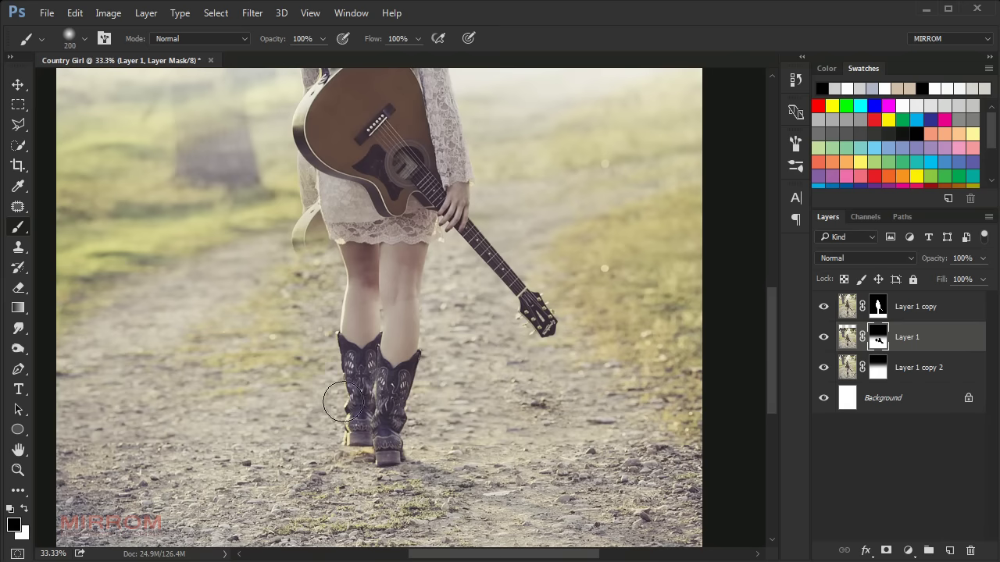
pyautogui.scroll(1, 326, 252)
pyautogui.press('[')
pyautogui.press('[')
pyautogui.press(']')
pyautogui.press(']')
pyautogui.press(']')
pyautogui.scroll(-3, 598, 357)
pyautogui.scroll(3, 569, 346)
pyautogui.scroll(2, 424, 323)
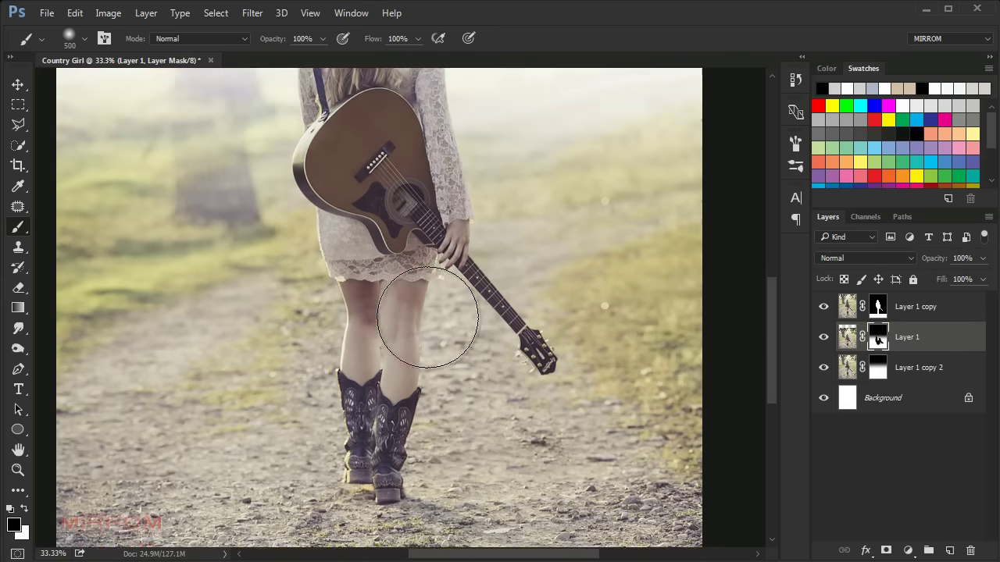
pyautogui.hotkey('ctrl', '-')
# Step: On Layer 1 copy 2's mask, fade the ghostly upper-left column into fog with an 800 px brush
pyautogui.click(824, 338)
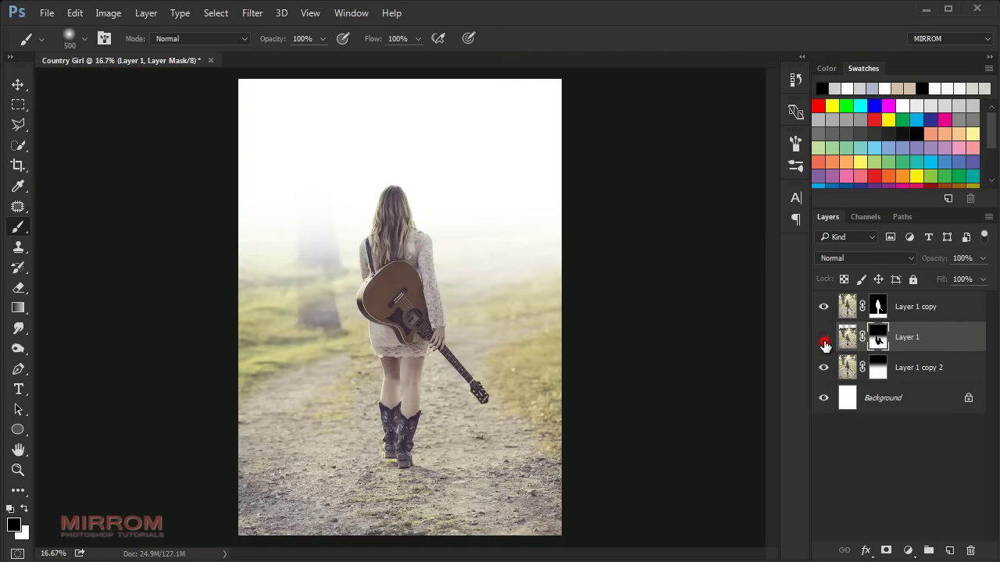
pyautogui.click(824, 341)
pyautogui.click(849, 338)
pyautogui.click(824, 368)
pyautogui.click(824, 368)
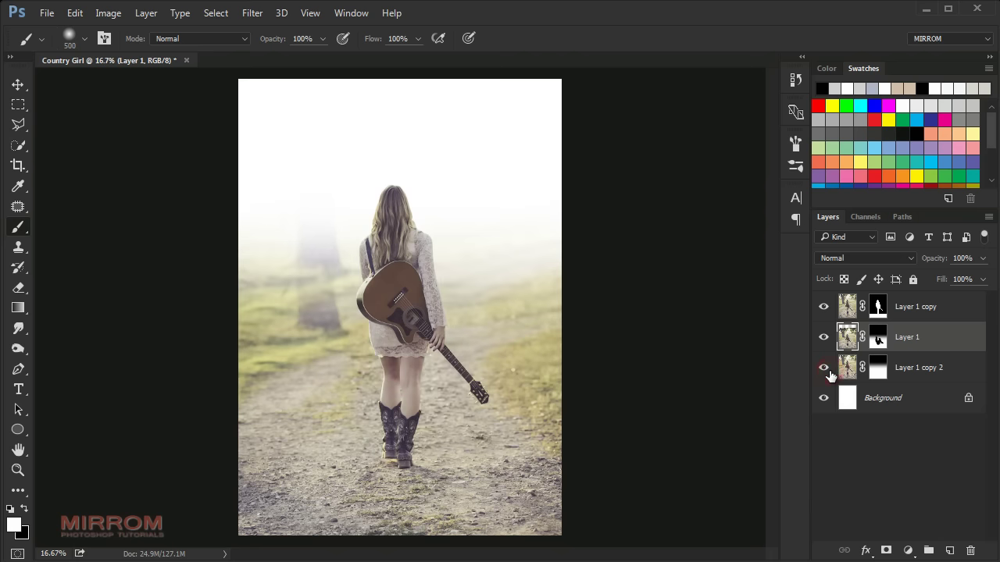
pyautogui.click(824, 368)
pyautogui.click(824, 368)
pyautogui.click(878, 367)
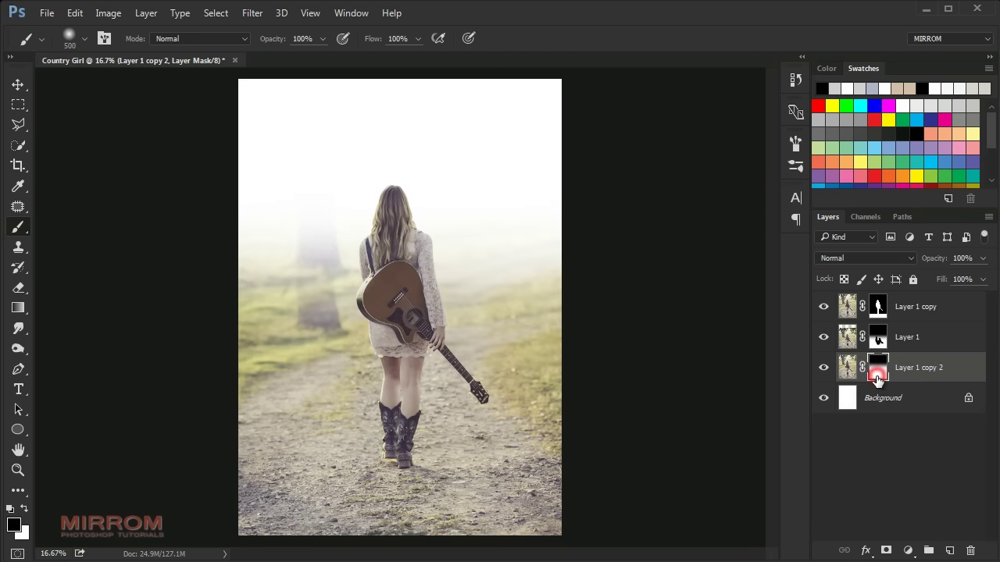
pyautogui.press(']')
pyautogui.press(']')
pyautogui.press(']')
pyautogui.moveTo(333, 190)
pyautogui.mouseDown()
pyautogui.moveTo(292, 226)
pyautogui.moveTo(571, 246)
pyautogui.mouseUp()
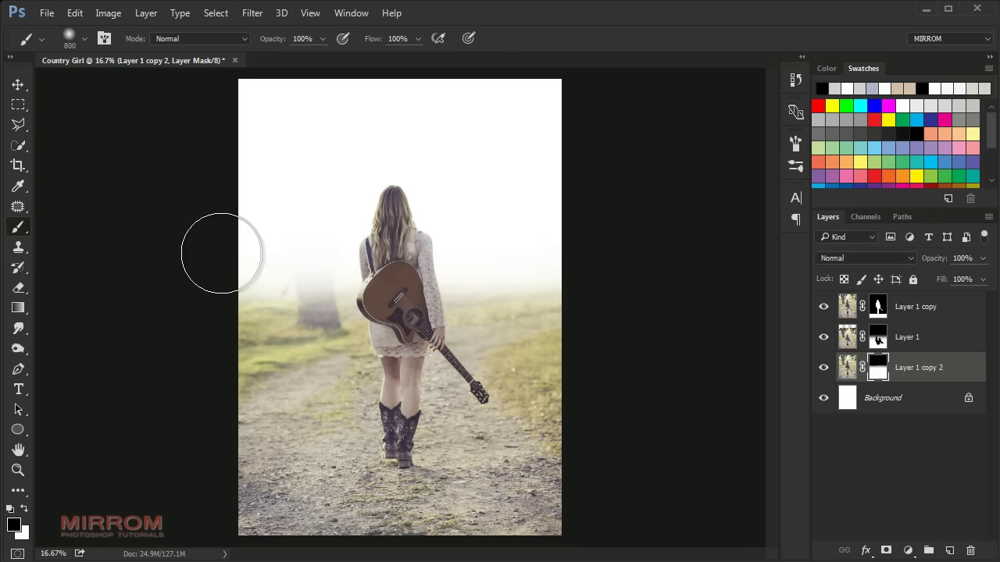
pyautogui.moveTo(221, 253); pyautogui.dragTo(228, 250)
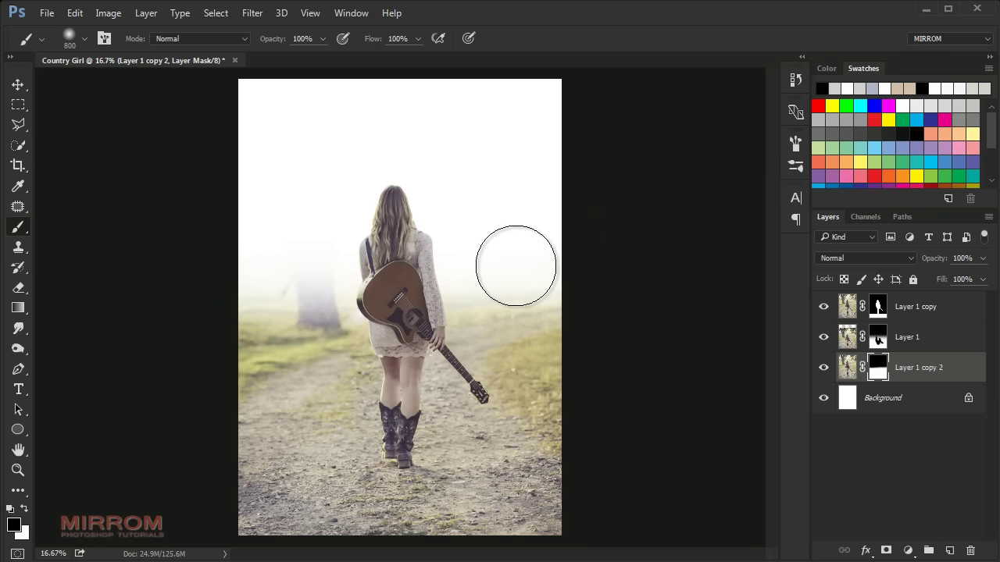
# Step: Paint out the faint misty tree on the left on Layer 1's mask
pyautogui.click(850, 344)
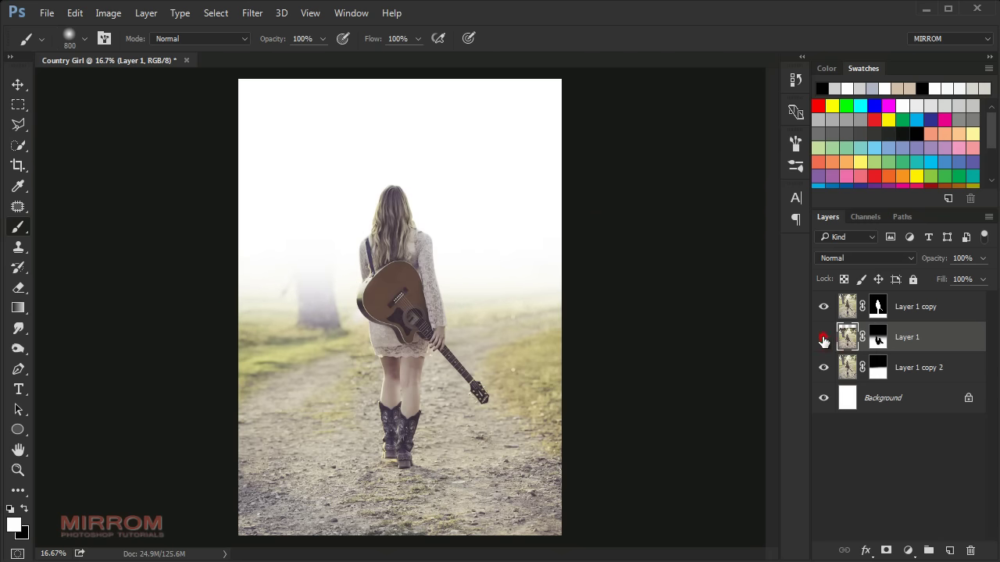
pyautogui.click(824, 337)
pyautogui.click(823, 337)
pyautogui.click(878, 336)
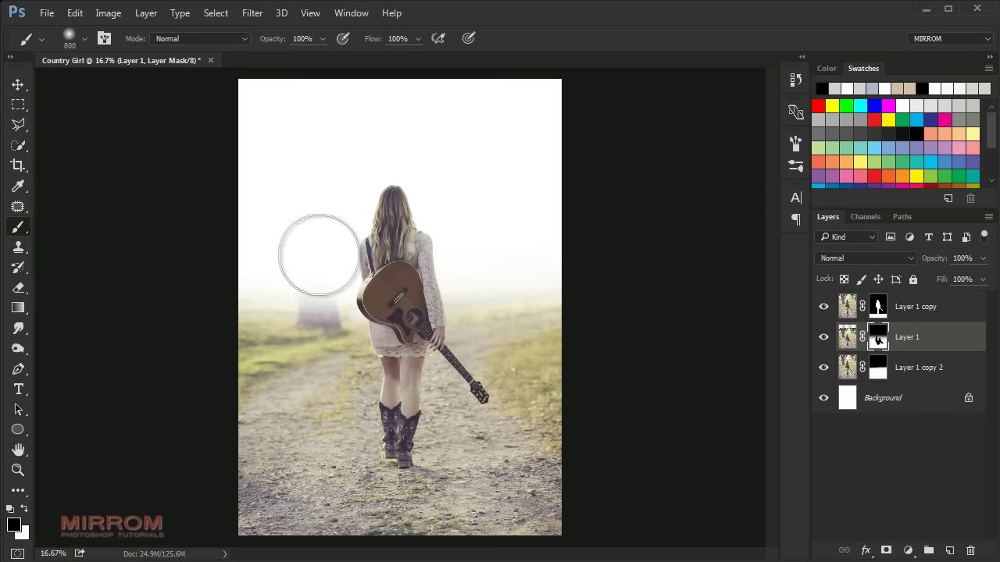
pyautogui.moveTo(284, 250); pyautogui.dragTo(402, 257)
pyautogui.keyDown('ctrl'); pyautogui.click(291, 341); pyautogui.keyUp('ctrl')
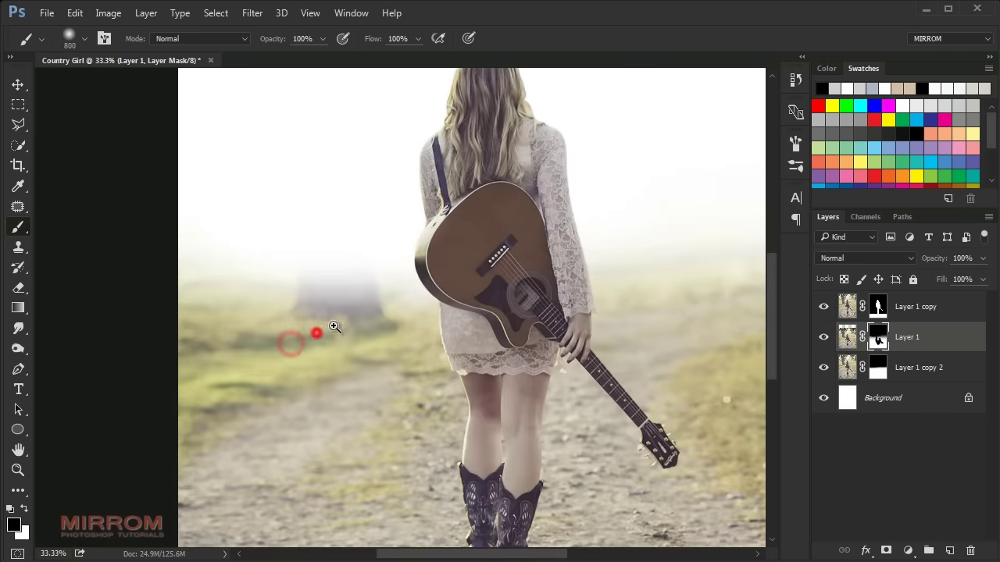
pyautogui.keyDown('ctrl'); pyautogui.click(409, 276); pyautogui.keyUp('ctrl')
# Step: Clone Stamp clean fog on Layer 1's pixels over the dark post left of the girl
pyautogui.click(847, 345)
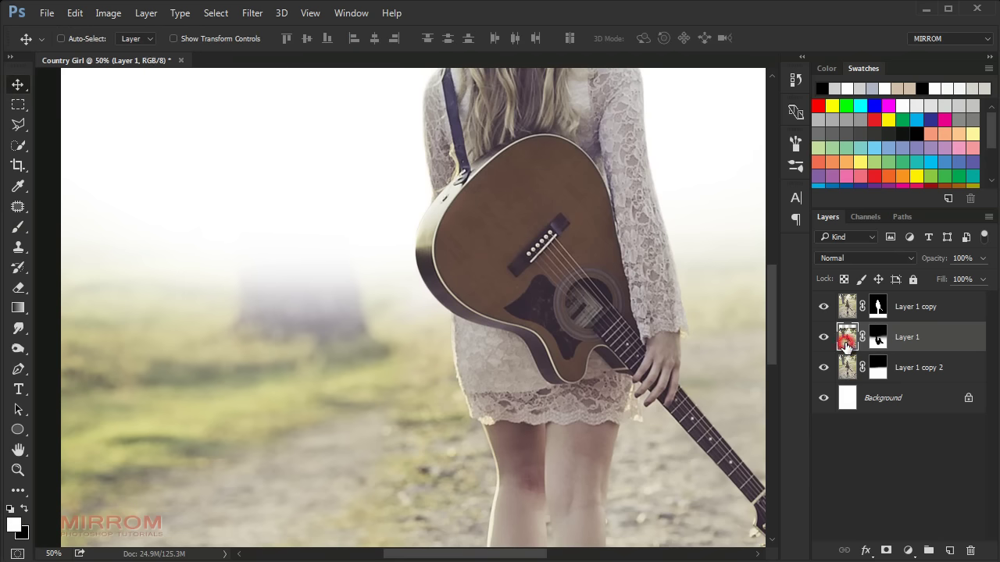
pyautogui.click(19, 247)
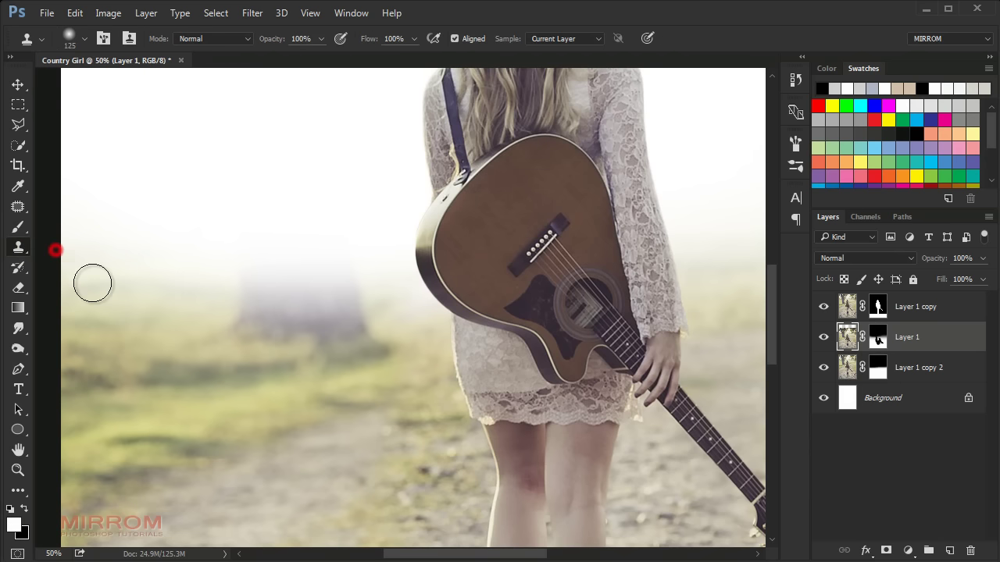
pyautogui.keyDown('alt'); pyautogui.click(234, 374); pyautogui.keyUp('alt')
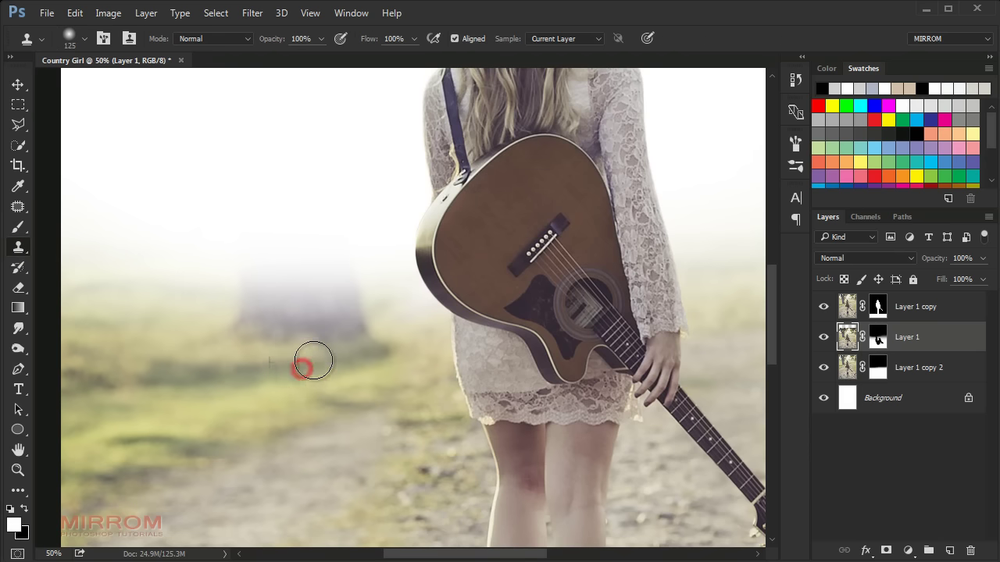
pyautogui.click(418, 353)
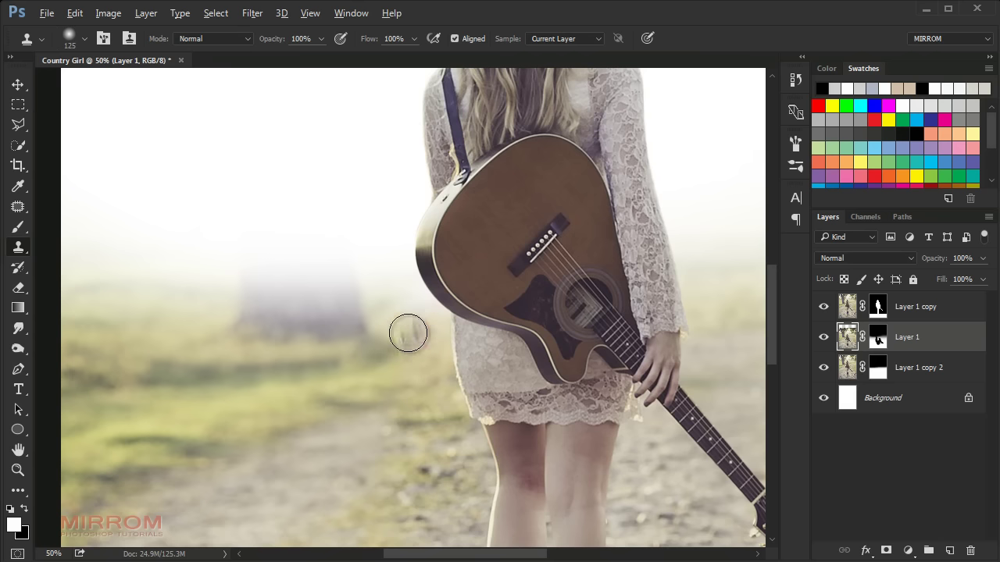
pyautogui.keyDown('alt'); pyautogui.click(383, 373); pyautogui.keyUp('alt')
pyautogui.keyDown('alt'); pyautogui.click(378, 311); pyautogui.keyUp('alt')
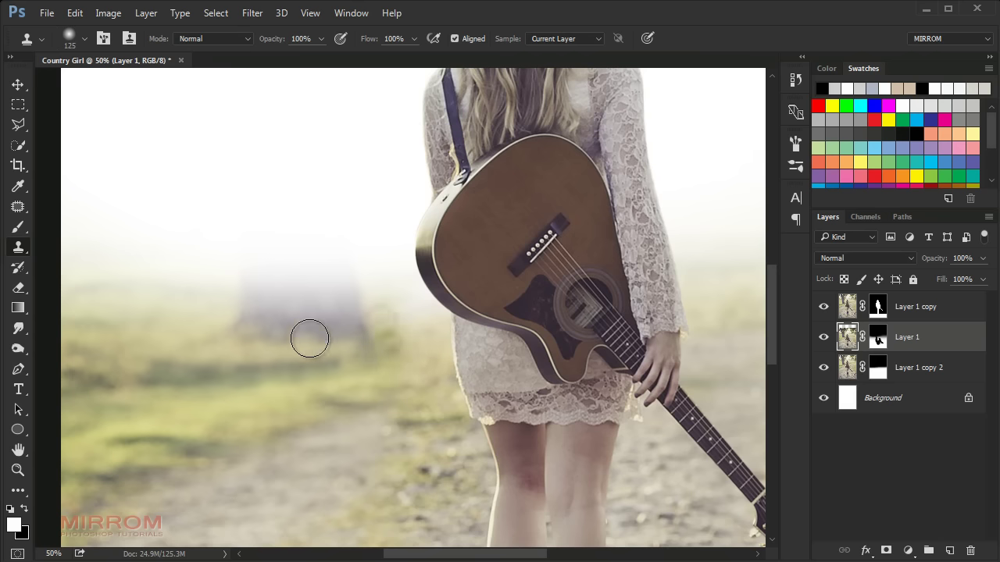
pyautogui.keyDown('alt'); pyautogui.click(179, 336); pyautogui.keyUp('alt')
pyautogui.moveTo(220, 332); pyautogui.dragTo(372, 338)
pyautogui.keyDown('alt'); pyautogui.click(171, 323); pyautogui.keyUp('alt')
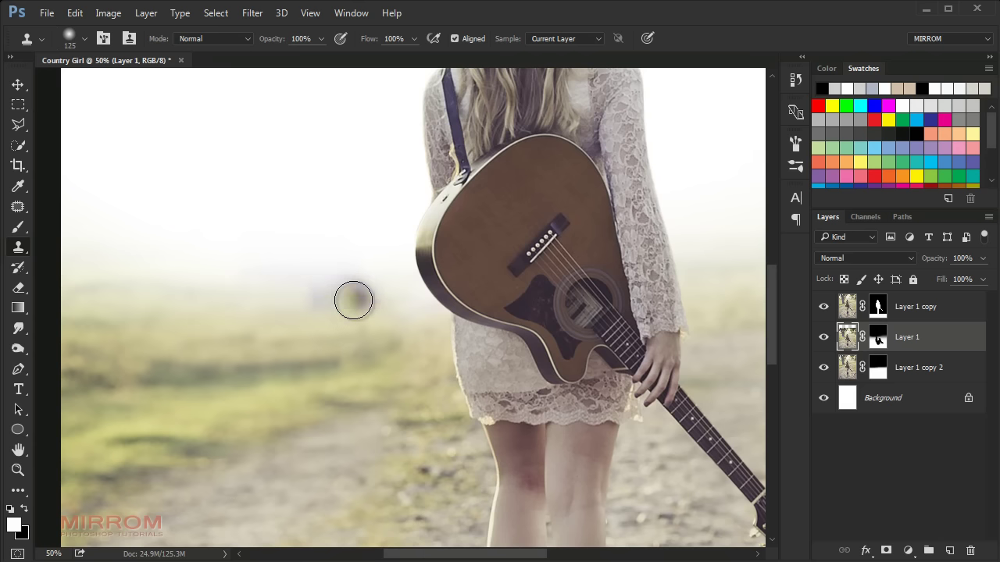
pyautogui.hotkey('ctrl', '-')
pyautogui.hotkey('ctrl', '-')
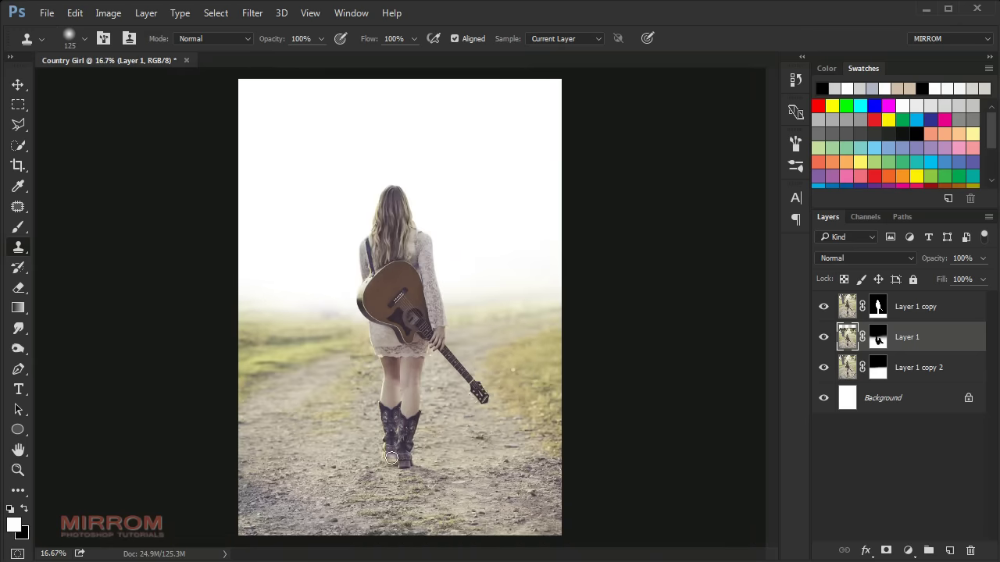
# Step: Nudge Layer 1 copy, Layer 1 and Layer 1 copy 2 down three Shift+Down steps, then select Background
pyautogui.press('v')
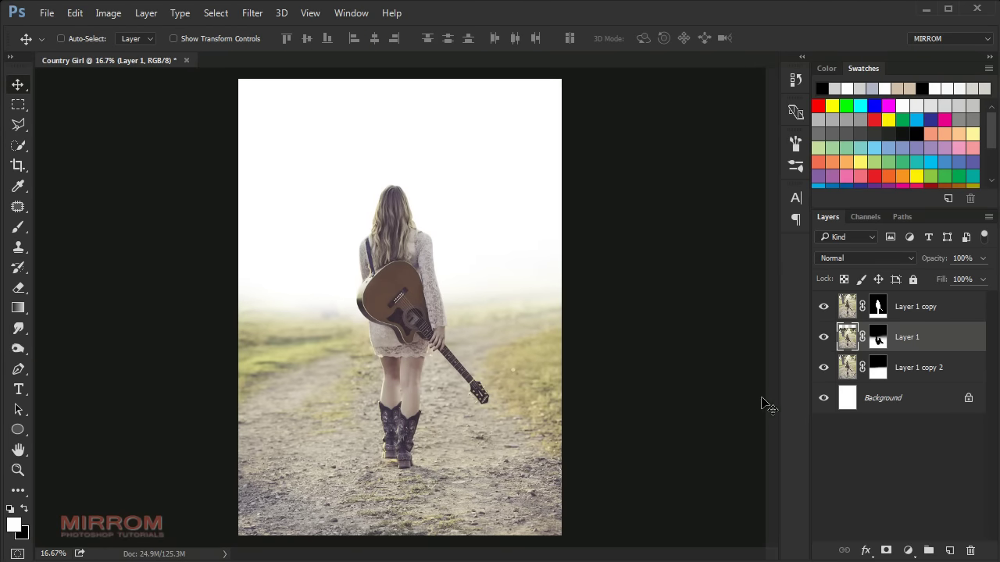
pyautogui.click(879, 400)
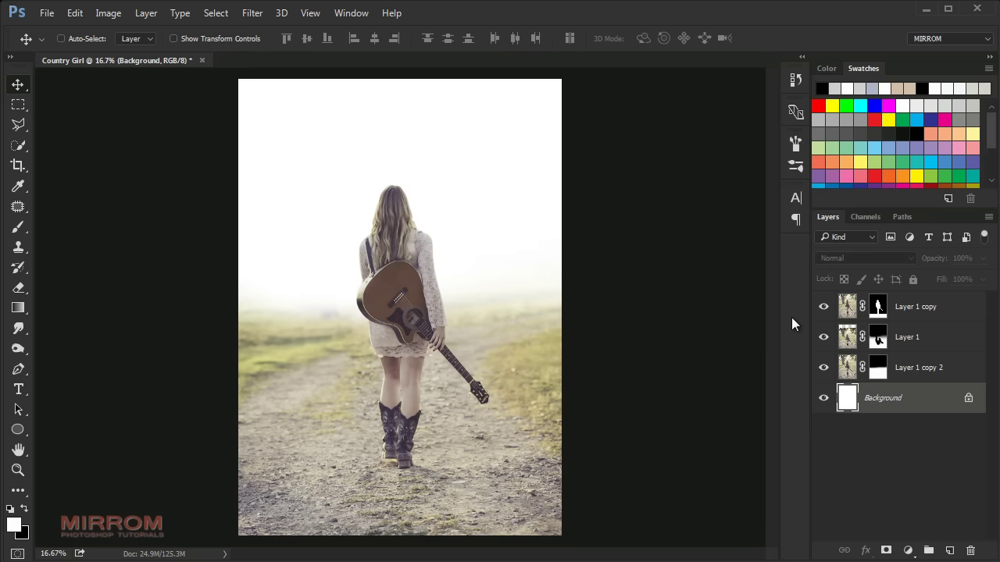
pyautogui.click(914, 313)
pyautogui.keyDown('shift'); pyautogui.click(916, 366); pyautogui.keyUp('shift')
pyautogui.hotkey('shift', 'Down')
pyautogui.hotkey('shift', 'Down')
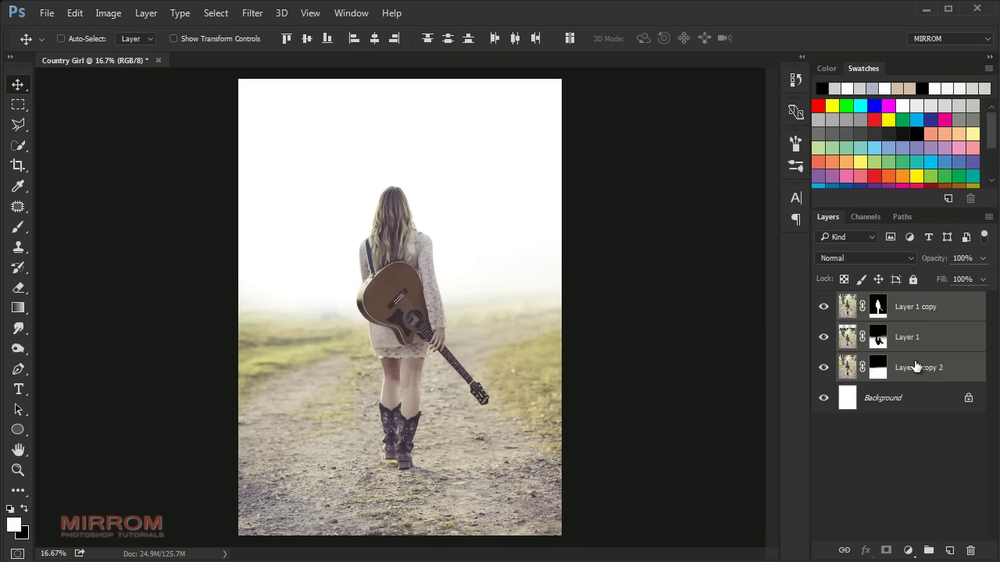
pyautogui.hotkey('shift', 'Down')
pyautogui.hotkey('shift', 'Down')
pyautogui.hotkey('shift', 'Down')
pyautogui.hotkey('shift', 'Down')
pyautogui.hotkey('shift', 'Down')
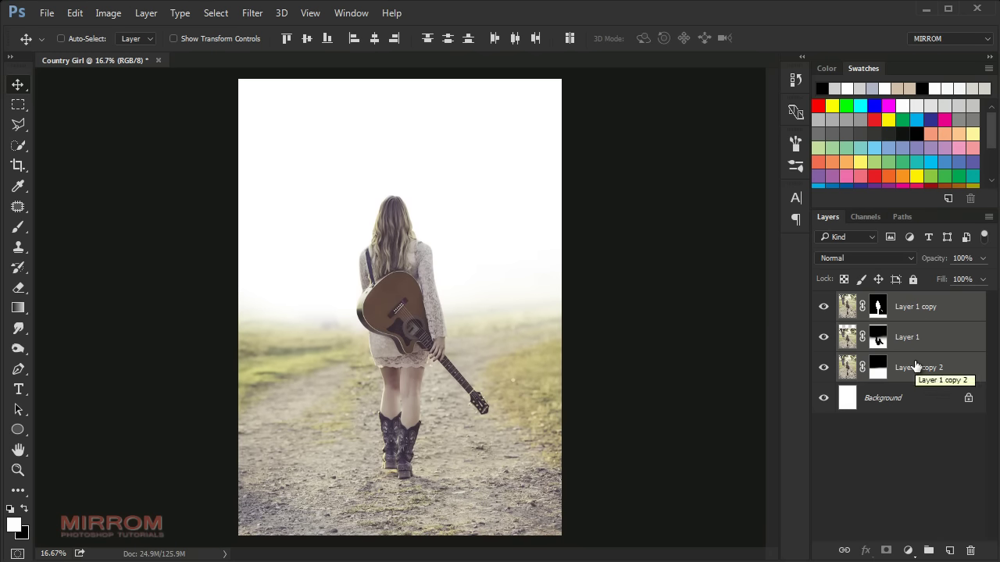
pyautogui.hotkey('shift', 'Down')
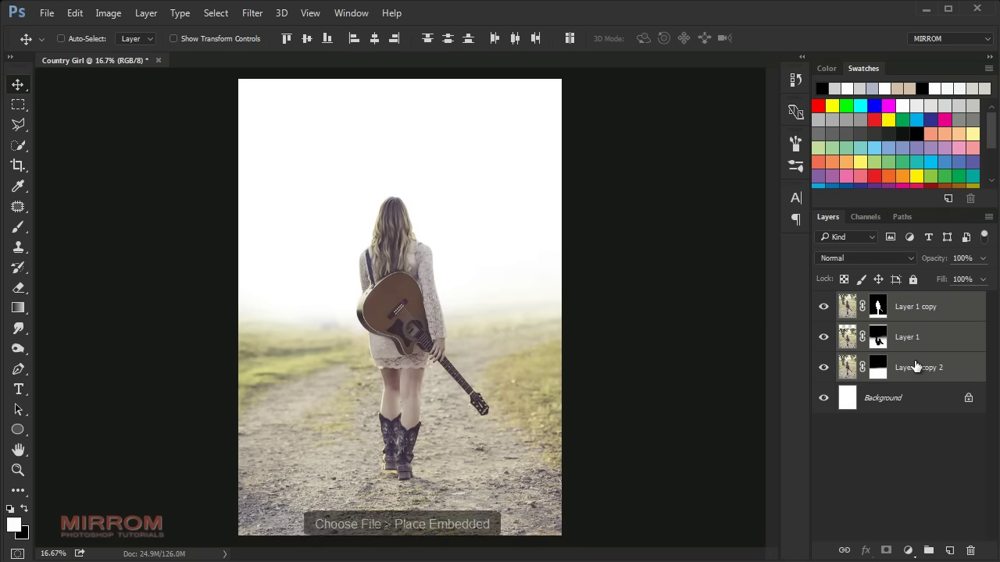
pyautogui.click(908, 395)
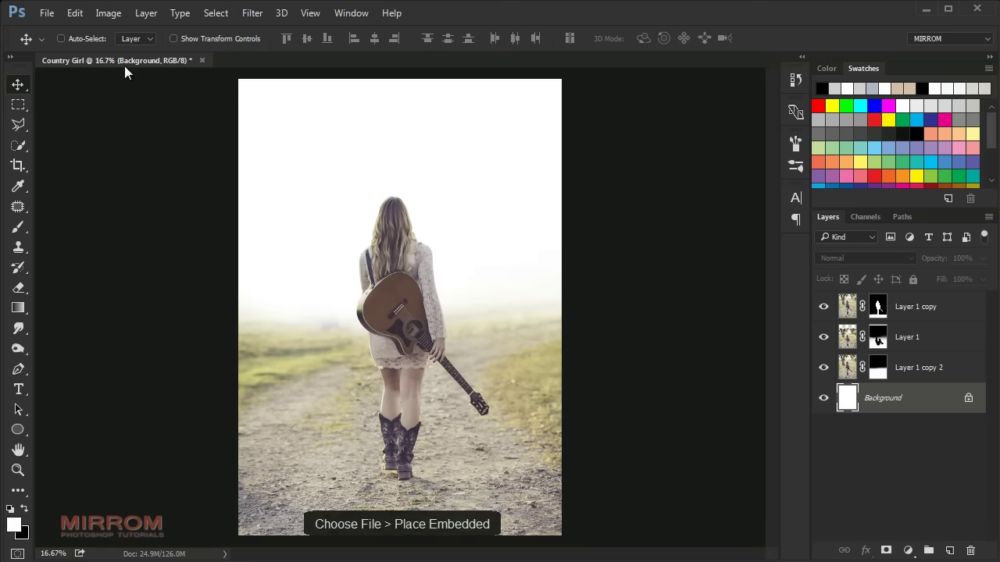
pyautogui.click(46, 17)
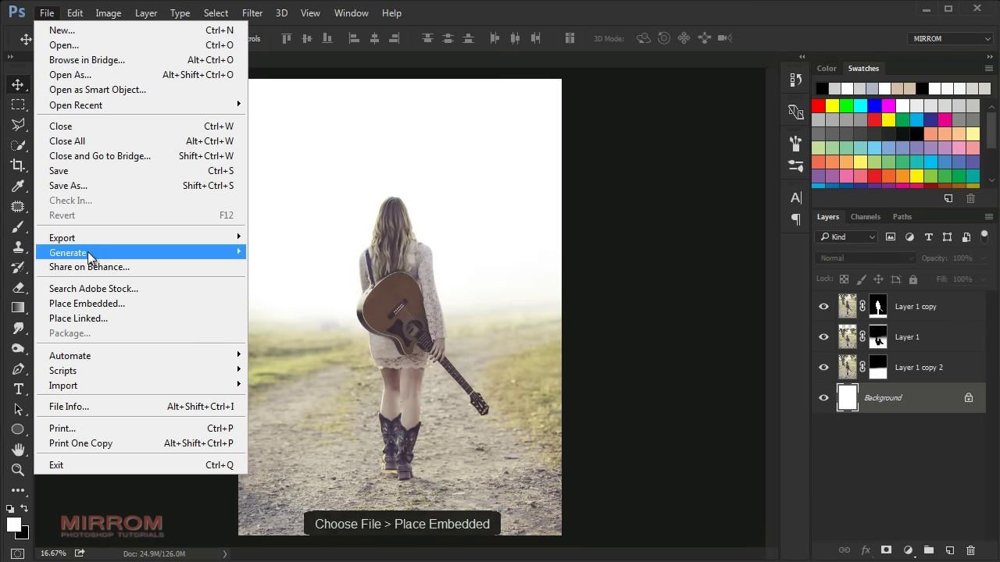
# Step: Place SNV30577 as an embedded sky, enlarged and tilted -6.55° across the poster top
pyautogui.click(162, 306)
pyautogui.moveTo(514, 335); pyautogui.dragTo(474, 225)
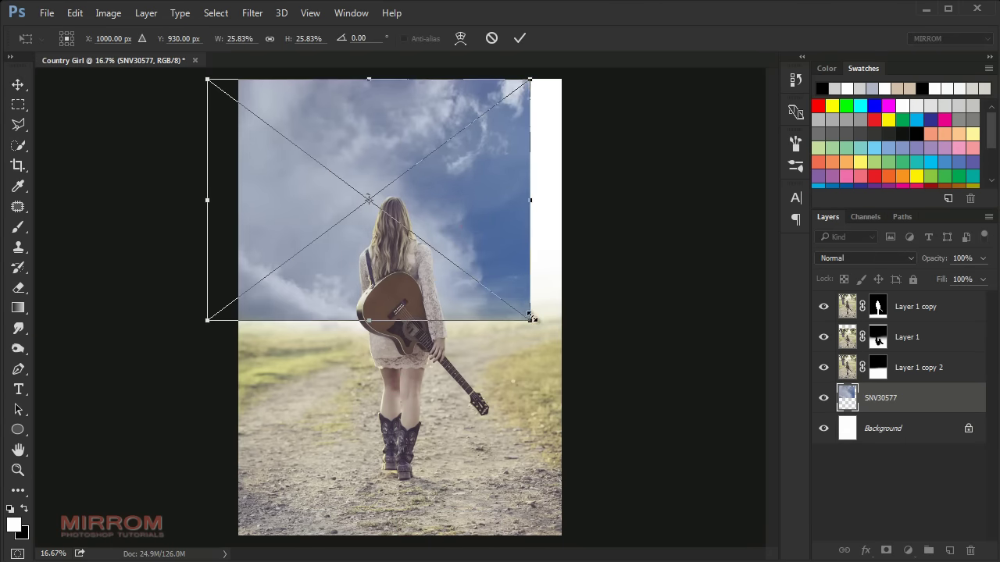
pyautogui.moveTo(532, 318)
pyautogui.mouseDown()
pyautogui.moveTo(574, 357)
pyautogui.moveTo(550, 280)
pyautogui.mouseUp()
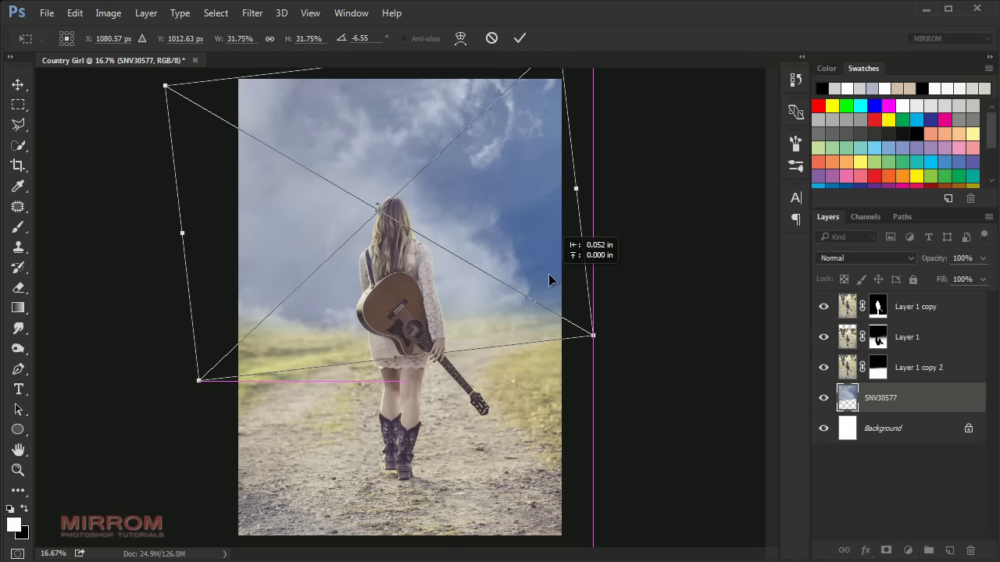
pyautogui.press('Return')
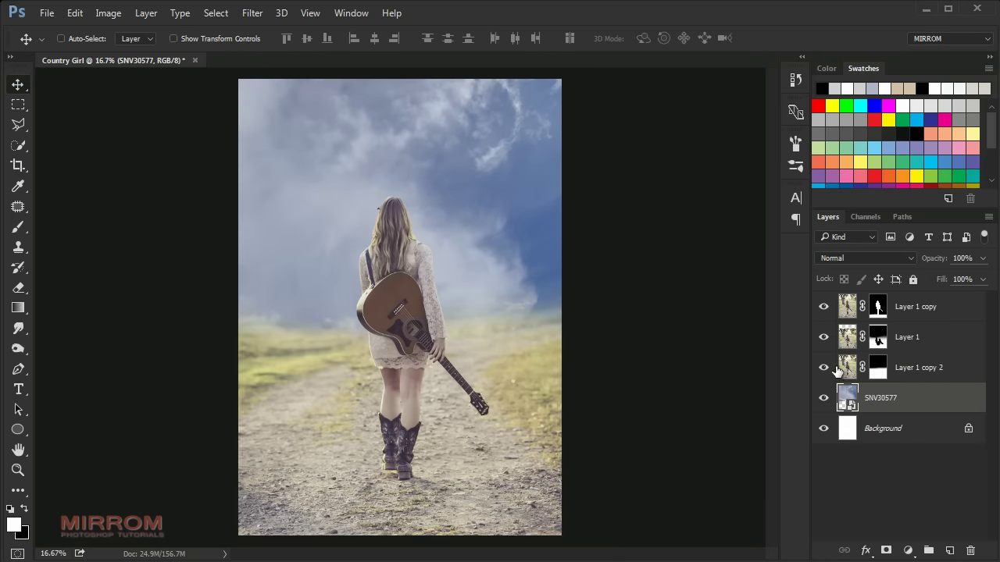
# Step: Add a Vibrance adjustment layer above Layer 1
pyautogui.click(838, 370)
pyautogui.click(844, 337)
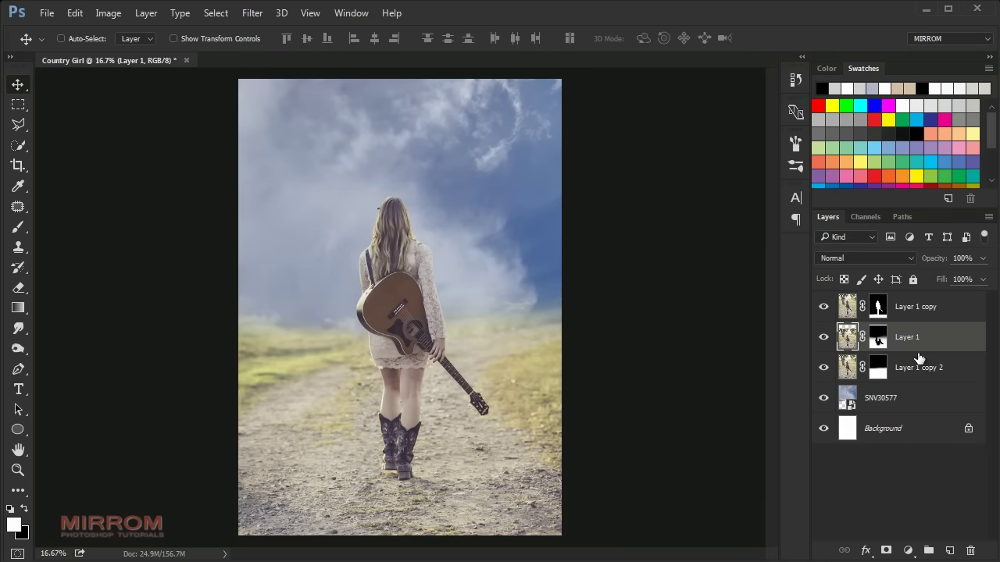
pyautogui.click(906, 550)
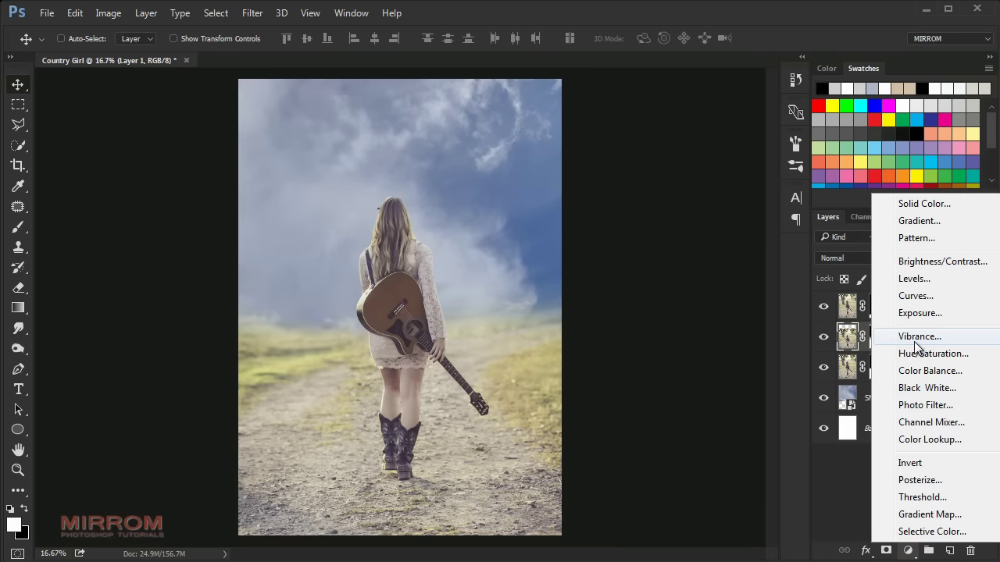
pyautogui.click(917, 340)
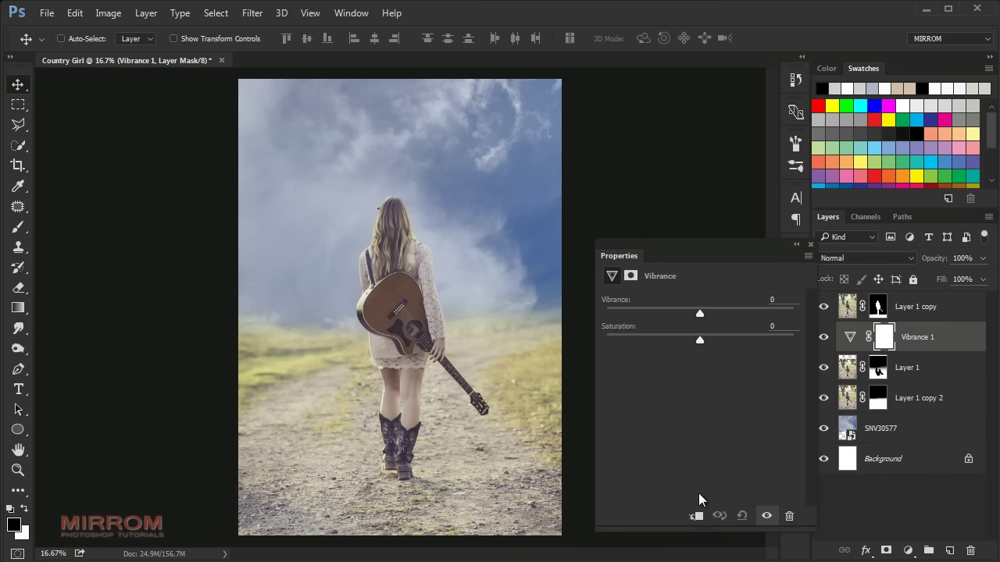
# Step: Clip Vibrance 1 to Layer 1 and lower its vibrance to -30
pyautogui.click(696, 516)
pyautogui.moveTo(690, 315); pyautogui.dragTo(671, 317)
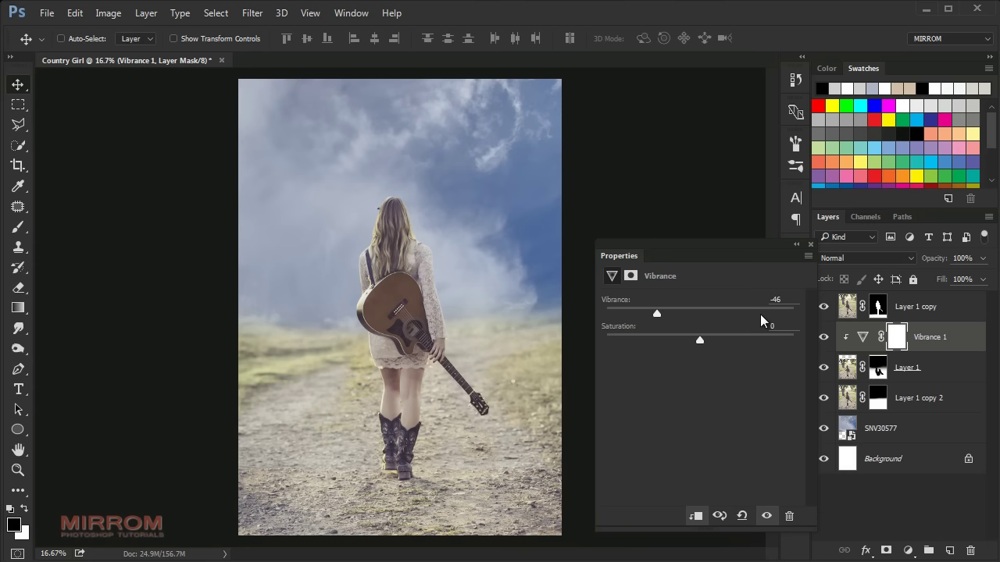
pyautogui.click(810, 245)
pyautogui.click(824, 336)
pyautogui.click(824, 336)
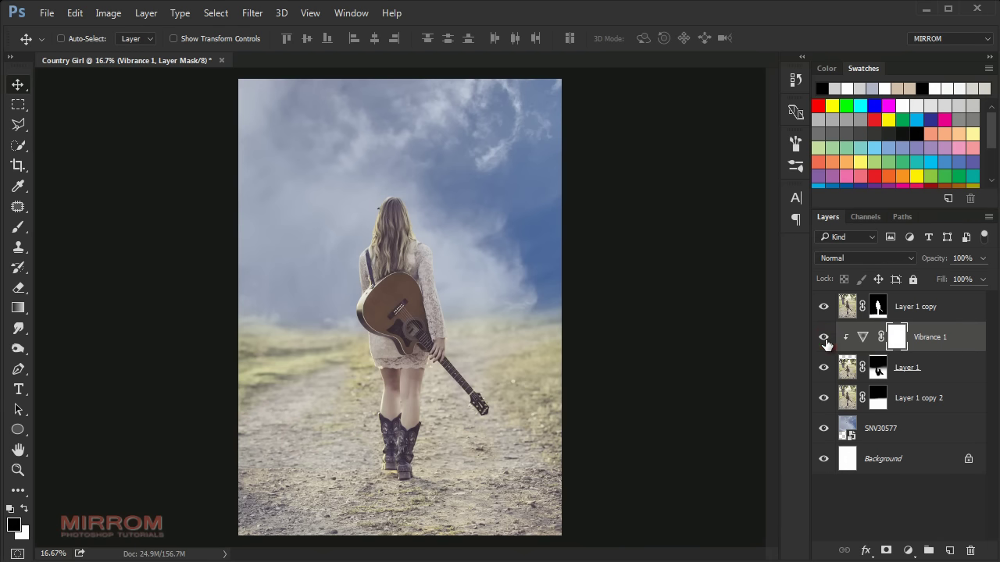
pyautogui.click(822, 399)
pyautogui.click(823, 399)
# Step: Duplicate Vibrance 1 and clip the copy directly above Layer 1 copy 2
pyautogui.hotkey('ctrl', 'j')
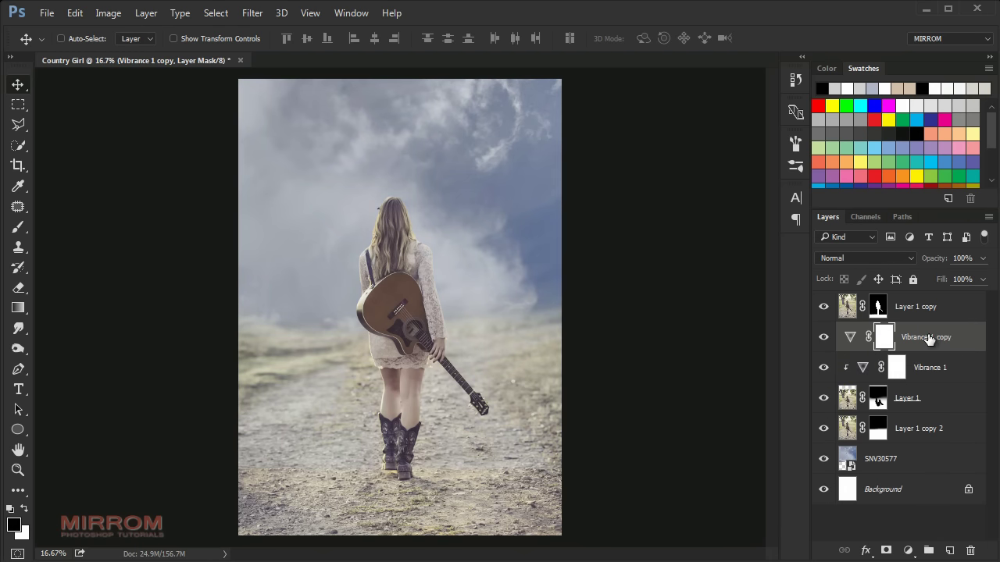
pyautogui.moveTo(929, 338)
pyautogui.mouseDown()
pyautogui.moveTo(920, 440)
pyautogui.moveTo(914, 415)
pyautogui.moveTo(881, 416)
pyautogui.mouseUp()
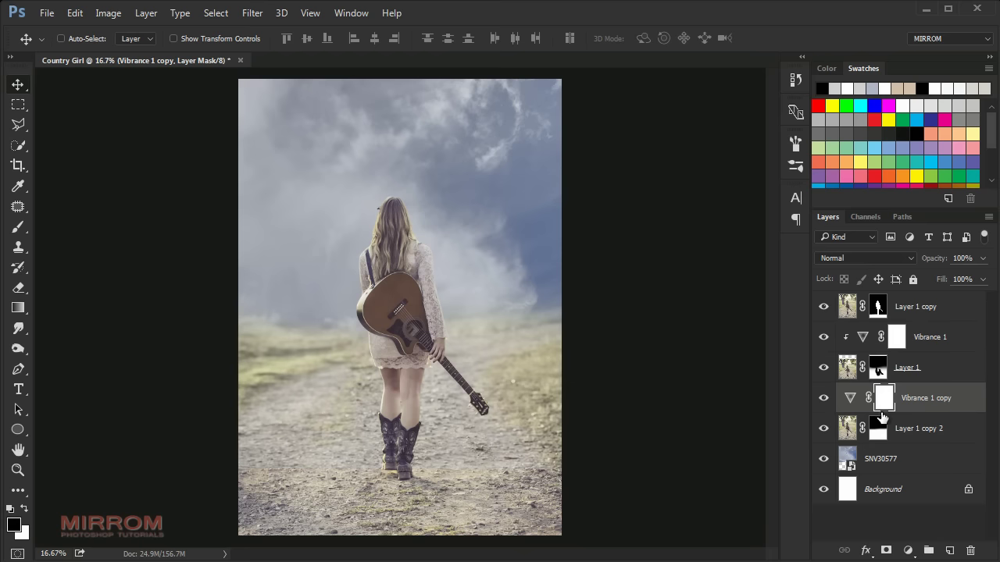
pyautogui.moveTo(940, 407); pyautogui.dragTo(938, 408)
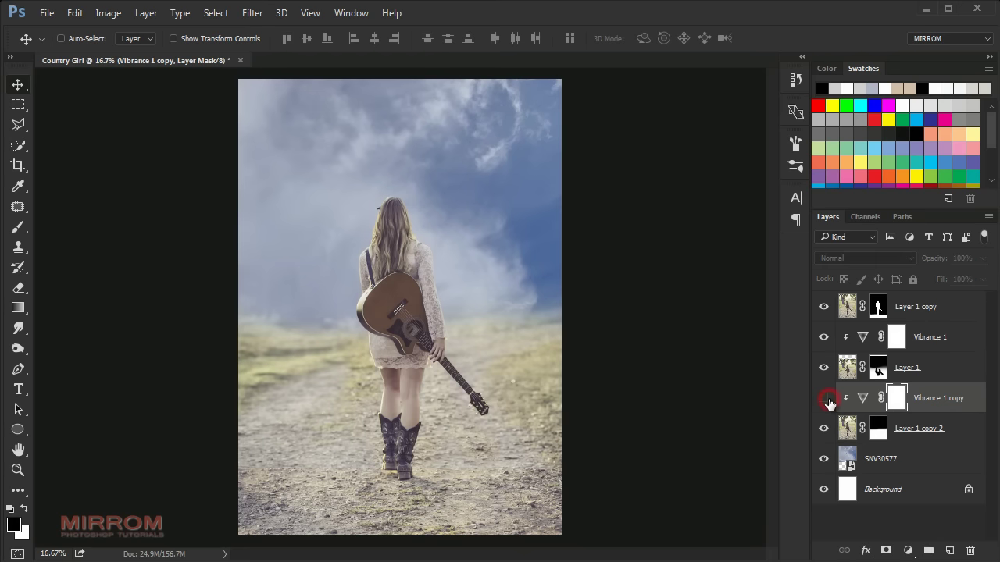
pyautogui.keyDown('alt'); pyautogui.click(840, 399); pyautogui.keyUp('alt')
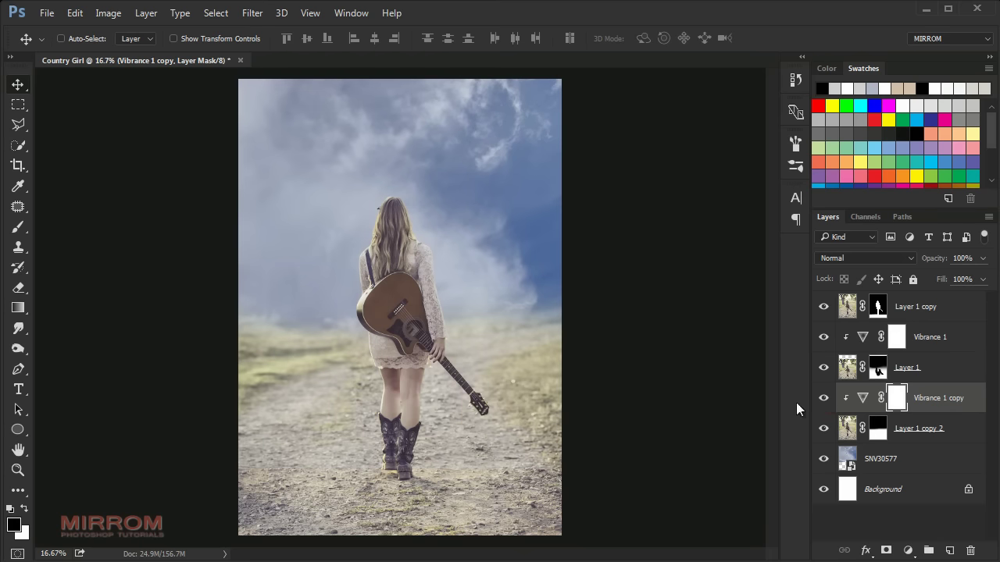
pyautogui.click(876, 440)
pyautogui.click(936, 400)
# Step: Rename the top girl layer, Layer 1 copy, to 'Model'
pyautogui.click(838, 306)
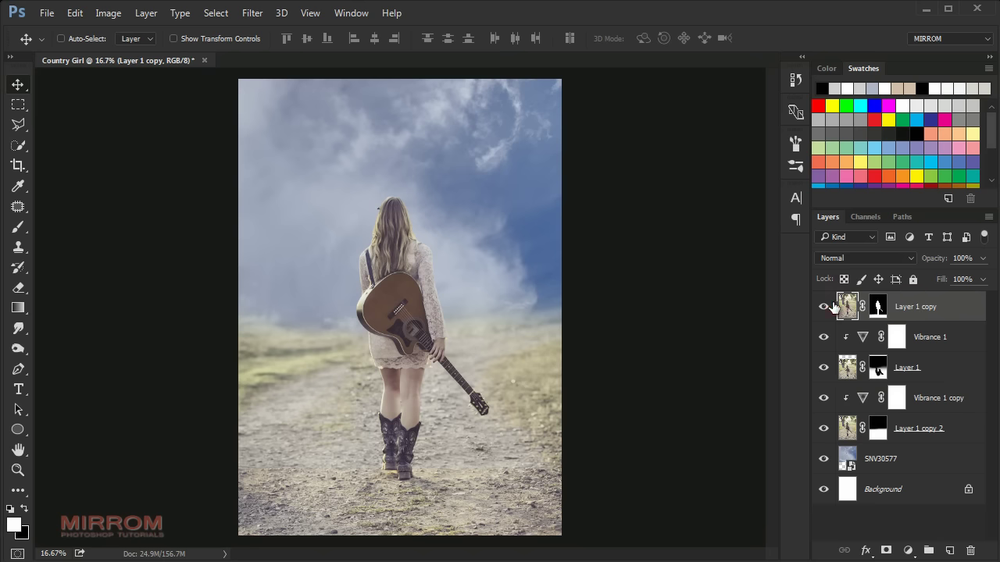
pyautogui.click(824, 307)
pyautogui.click(824, 306)
pyautogui.doubleClick(910, 307)
pyautogui.write('Mode')
pyautogui.write('l')
pyautogui.press('Return')
pyautogui.click(875, 454)
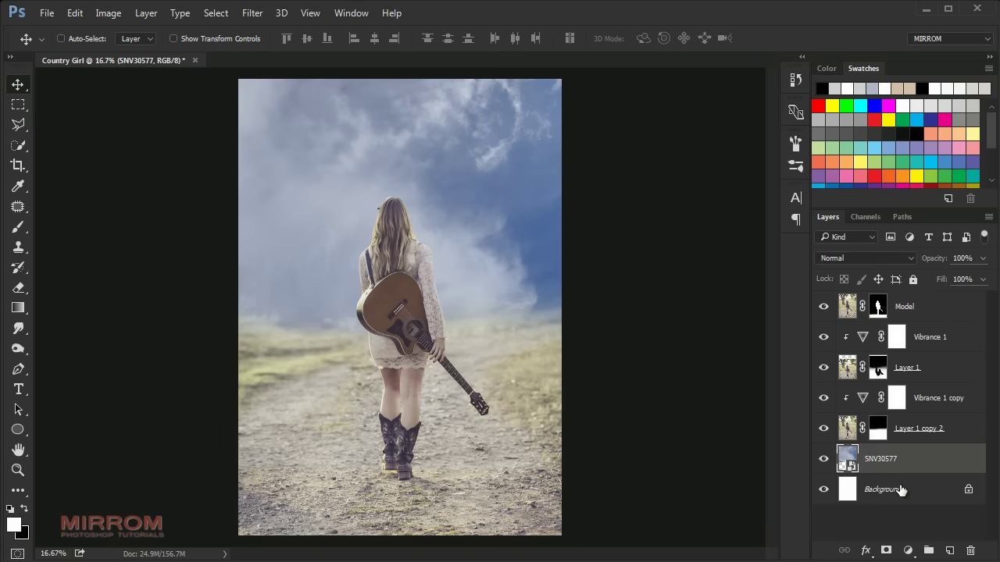
pyautogui.click(908, 551)
# Step: Add a Vibrance adjustment clipped to SNV30577 with vibrance -57
pyautogui.click(927, 334)
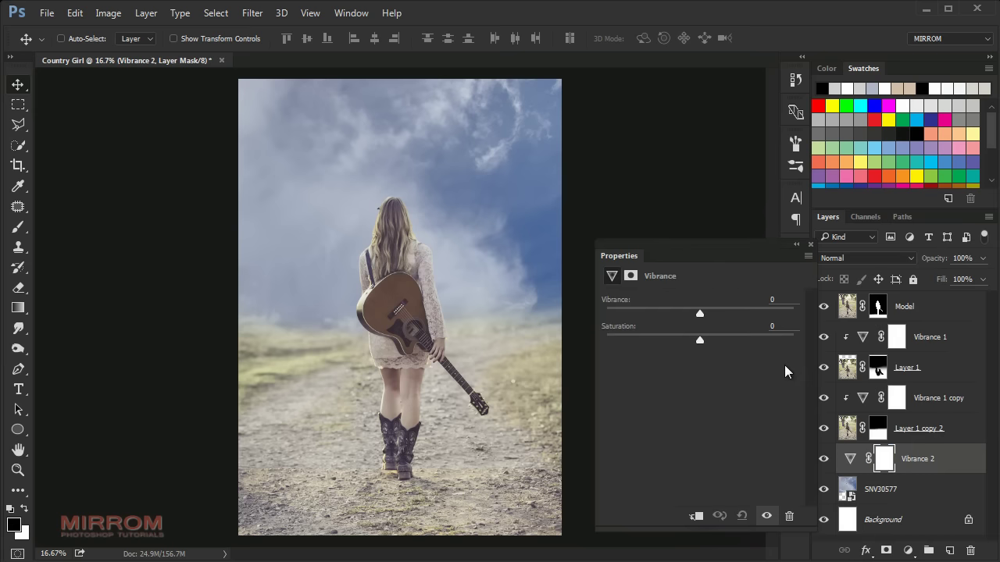
pyautogui.click(698, 517)
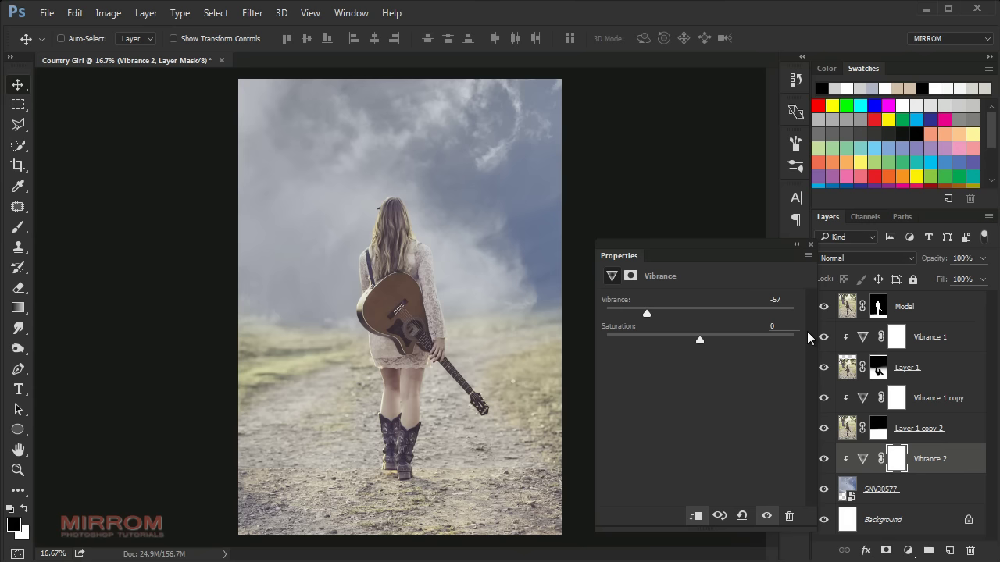
pyautogui.click(810, 245)
pyautogui.click(824, 459)
pyautogui.click(823, 458)
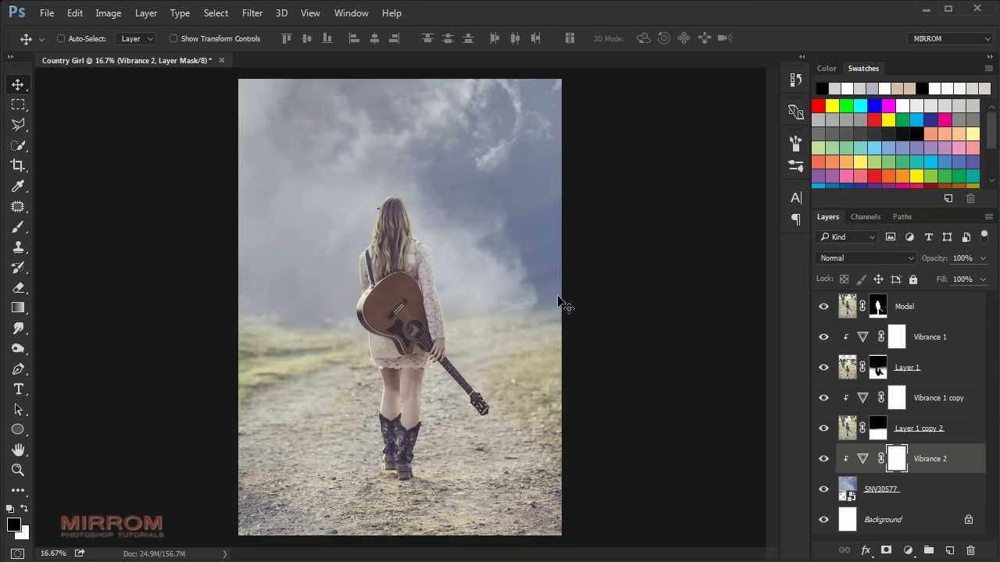
pyautogui.click(825, 309)
pyautogui.click(825, 310)
# Step: Add Vibrance 3 clipped to the Model layer with vibrance -46
pyautogui.click(906, 306)
pyautogui.click(908, 550)
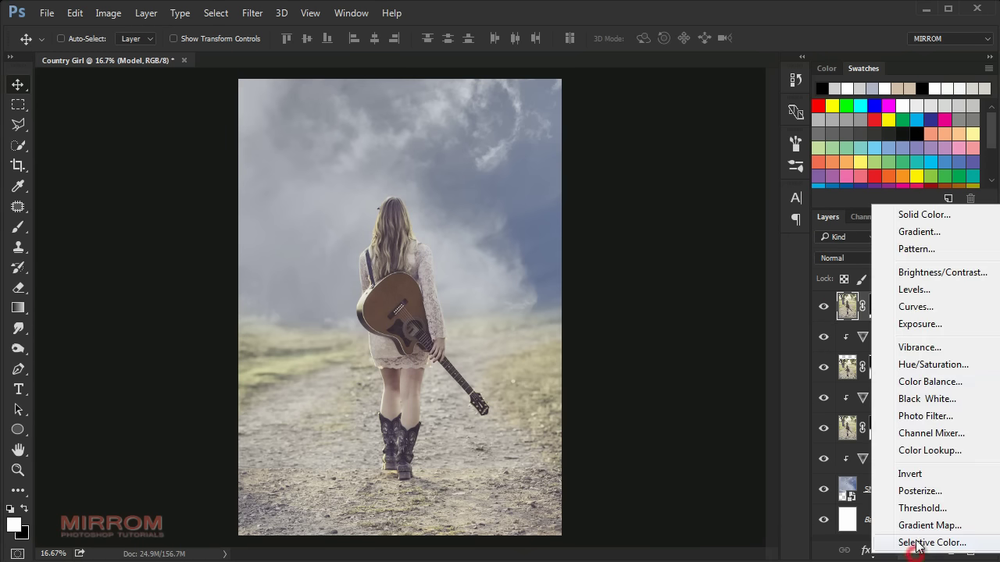
pyautogui.click(918, 348)
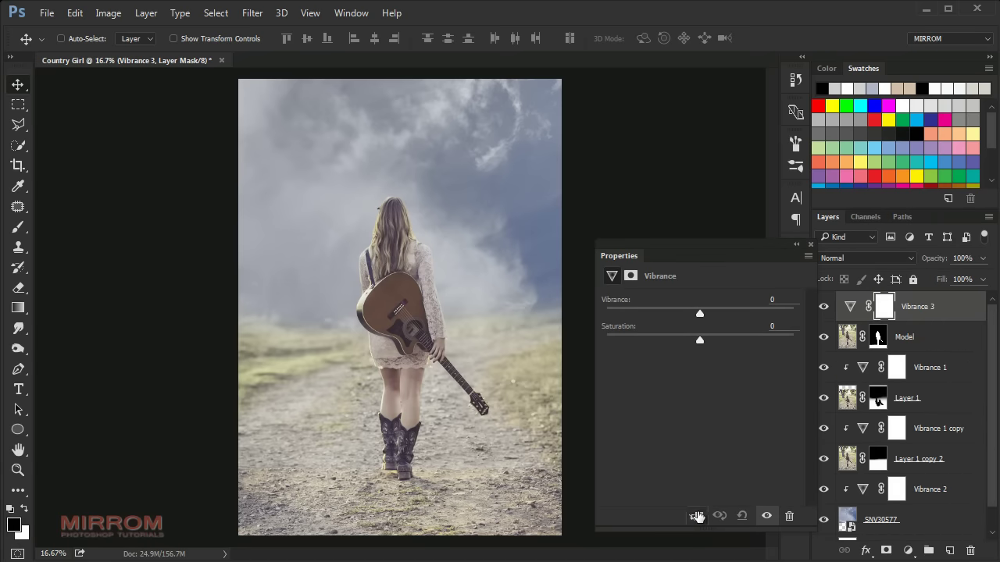
pyautogui.click(696, 516)
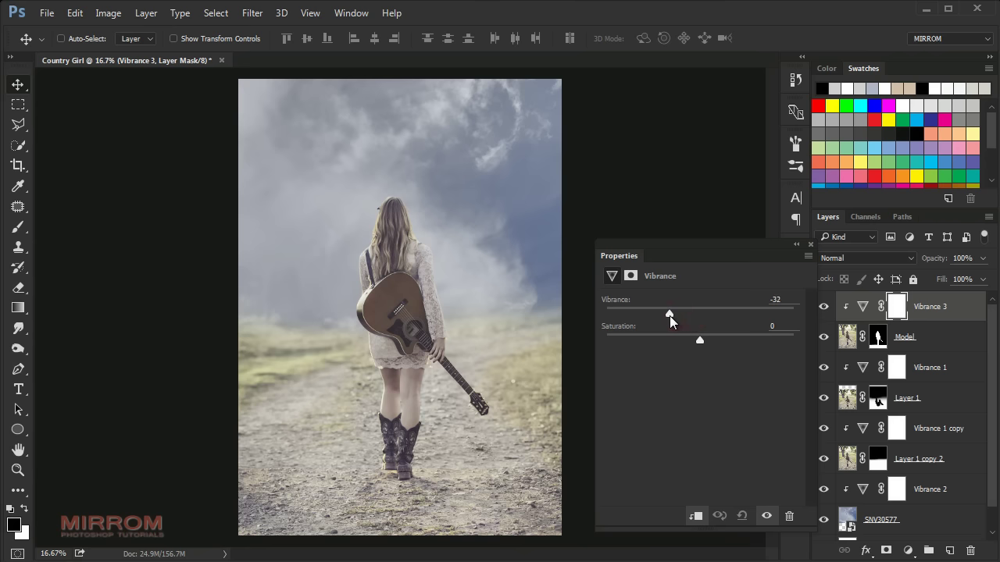
pyautogui.moveTo(659, 316); pyautogui.dragTo(656, 315)
pyautogui.click(809, 245)
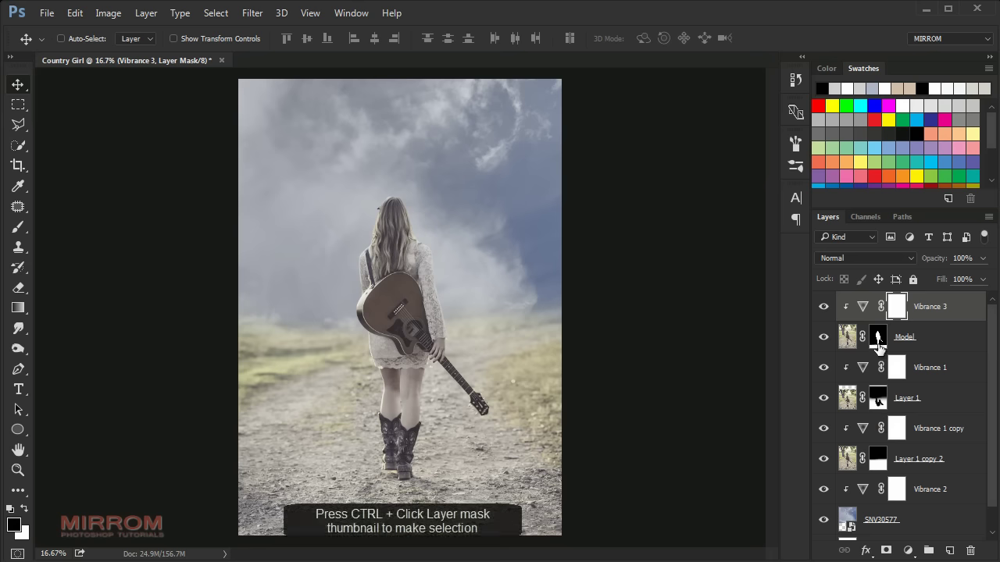
# Step: Load the girl's selection and paint Vibrance 3's mask black over her hair, guitar, legs and boots
pyautogui.keyDown('ctrl'); pyautogui.click(878, 343); pyautogui.keyUp('ctrl')
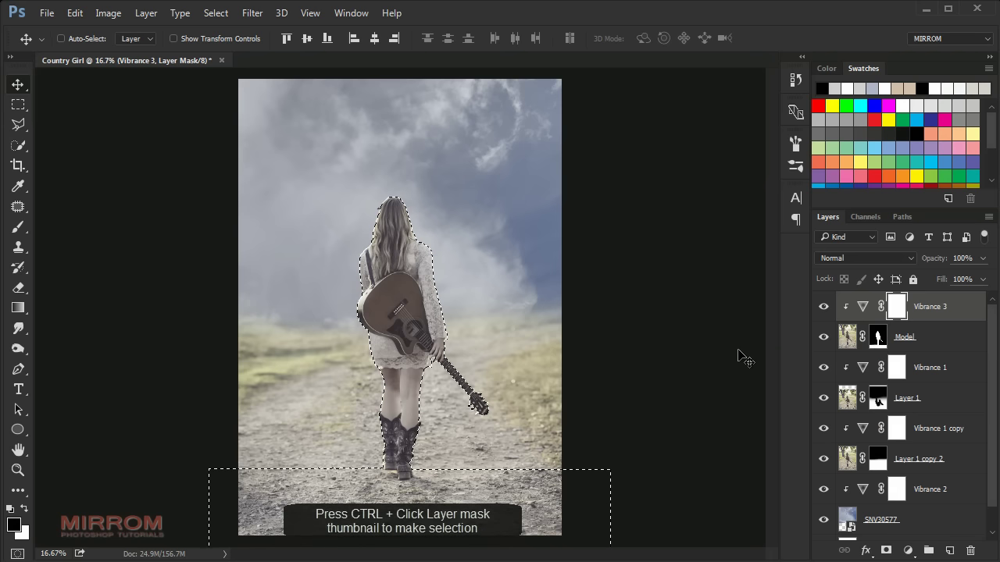
pyautogui.hotkey('ctrl', '+')
pyautogui.hotkey('ctrl', '+')
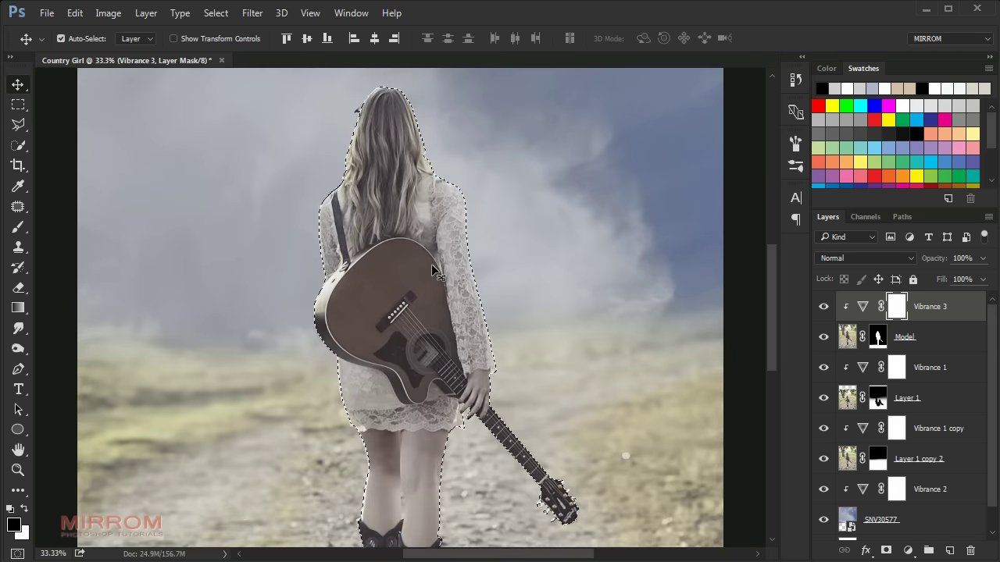
pyautogui.scroll(-2, 601, 266)
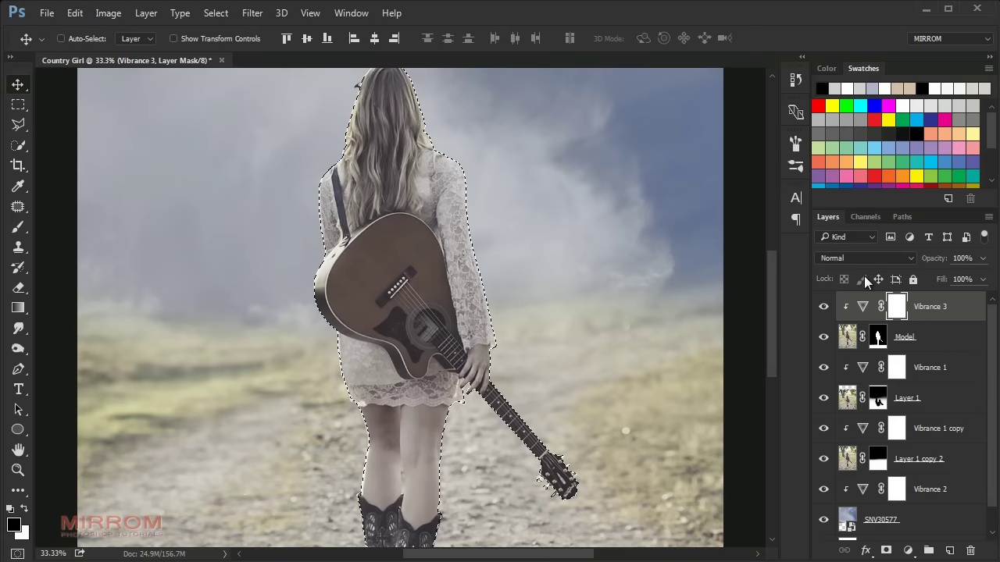
pyautogui.press('b')
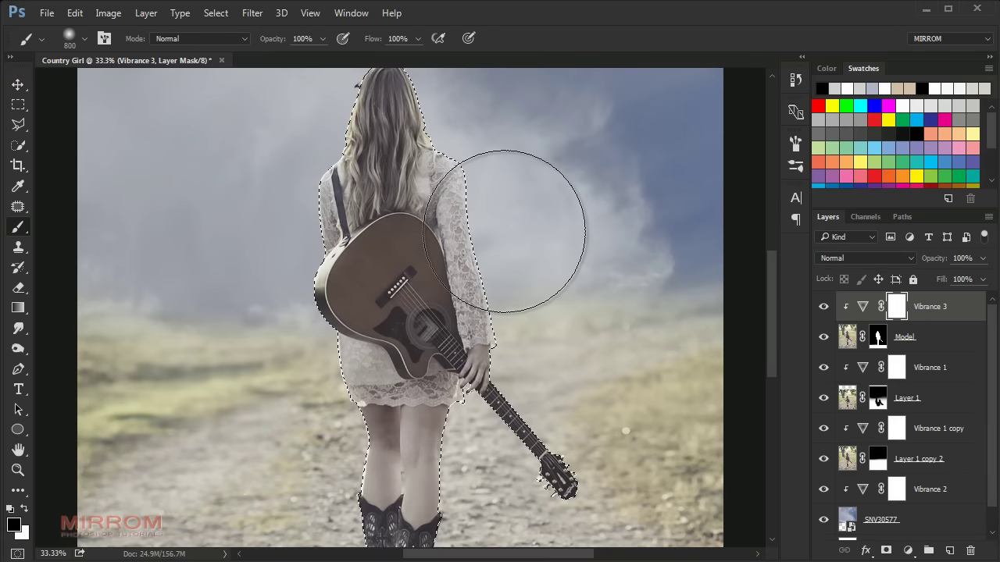
pyautogui.press('[')
pyautogui.press('[')
pyautogui.press('[')
pyautogui.moveTo(422, 141)
pyautogui.mouseDown()
pyautogui.moveTo(422, 231)
pyautogui.moveTo(370, 251)
pyautogui.moveTo(473, 315)
pyautogui.moveTo(446, 367)
pyautogui.mouseUp()
pyautogui.scroll(-3, 447, 321)
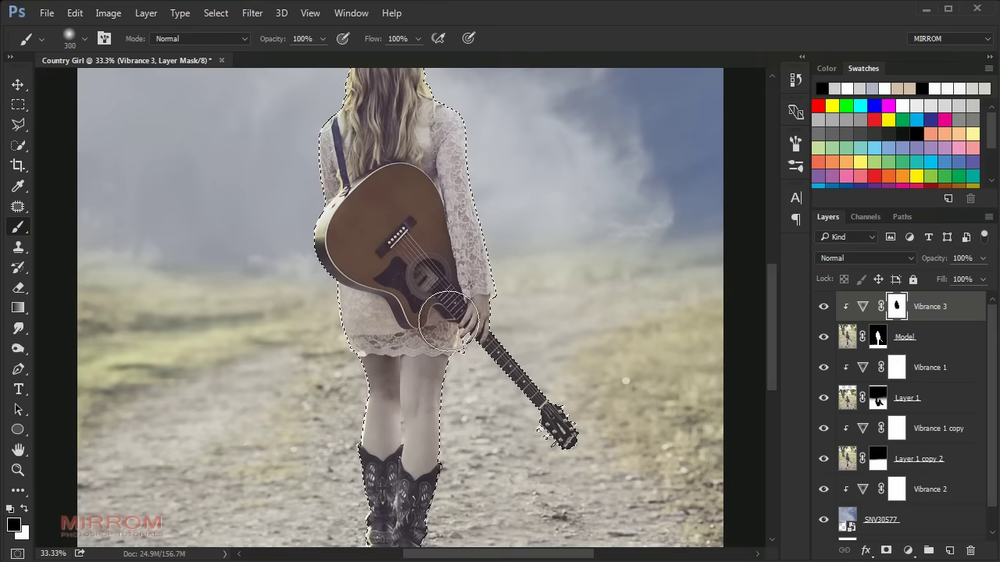
pyautogui.scroll(-2, 448, 321)
pyautogui.press('[')
pyautogui.press('[')
pyautogui.press('[')
pyautogui.moveTo(431, 297)
pyautogui.mouseDown()
pyautogui.moveTo(439, 408)
pyautogui.moveTo(367, 457)
pyautogui.mouseUp()
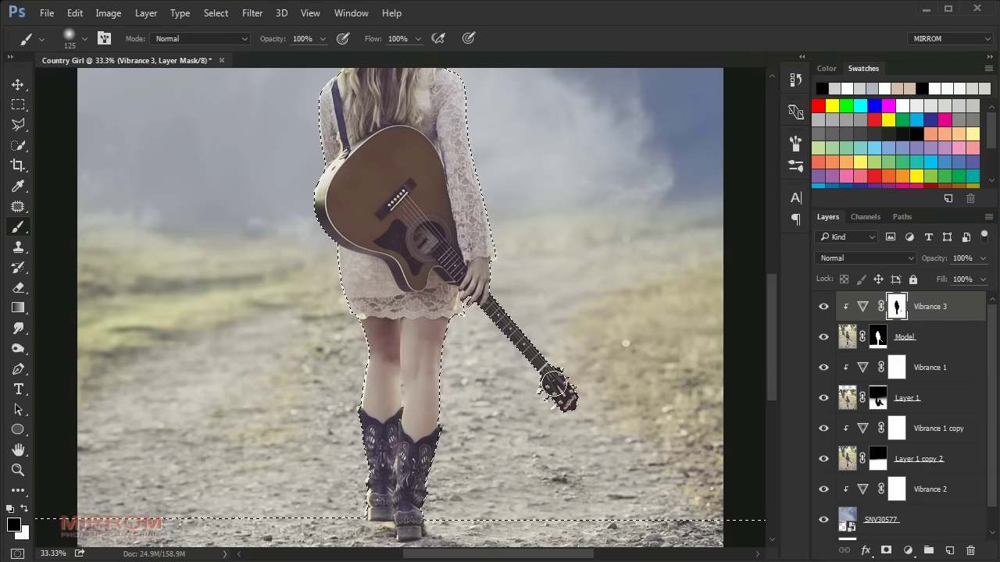
# Step: Deselect and zoom out to fit the whole poster on screen
pyautogui.scroll(2, 442, 205)
pyautogui.scroll(3, 462, 196)
pyautogui.scroll(-3, 484, 250)
pyautogui.hotkey('ctrl', 'd')
pyautogui.hotkey('ctrl', '-')
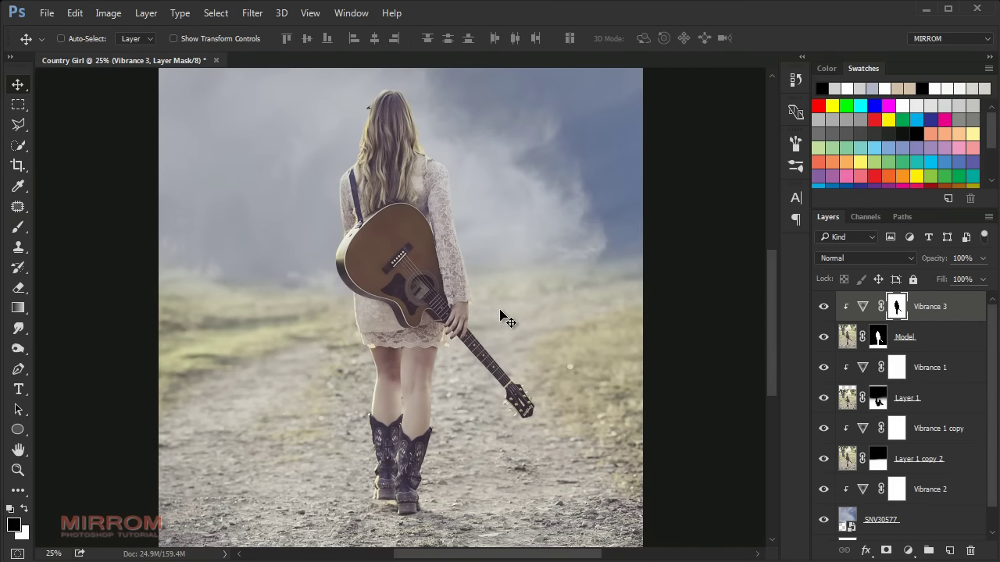
pyautogui.scroll(-5, 504, 317)
pyautogui.scroll(1, 515, 321)
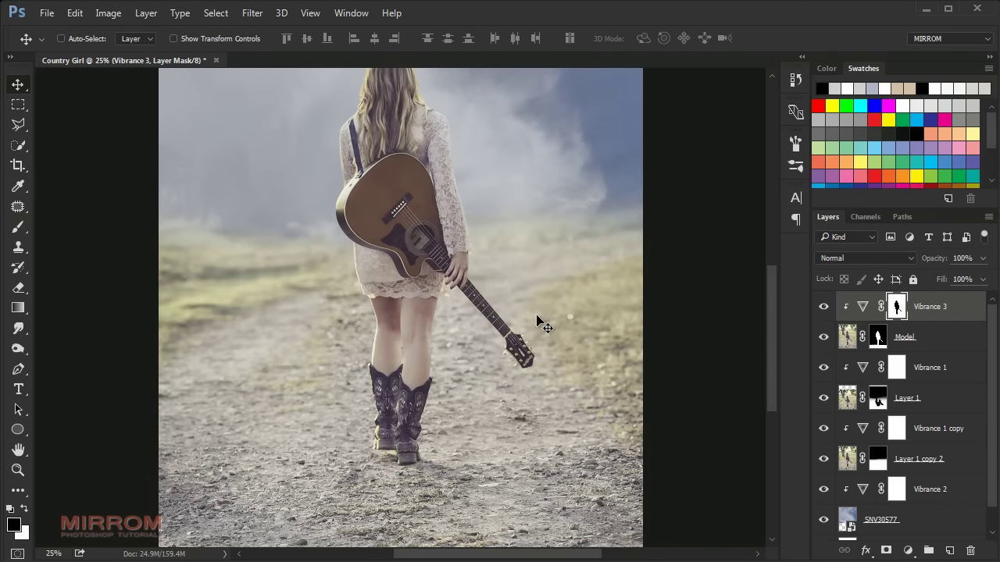
pyautogui.hotkey('ctrl', '0')
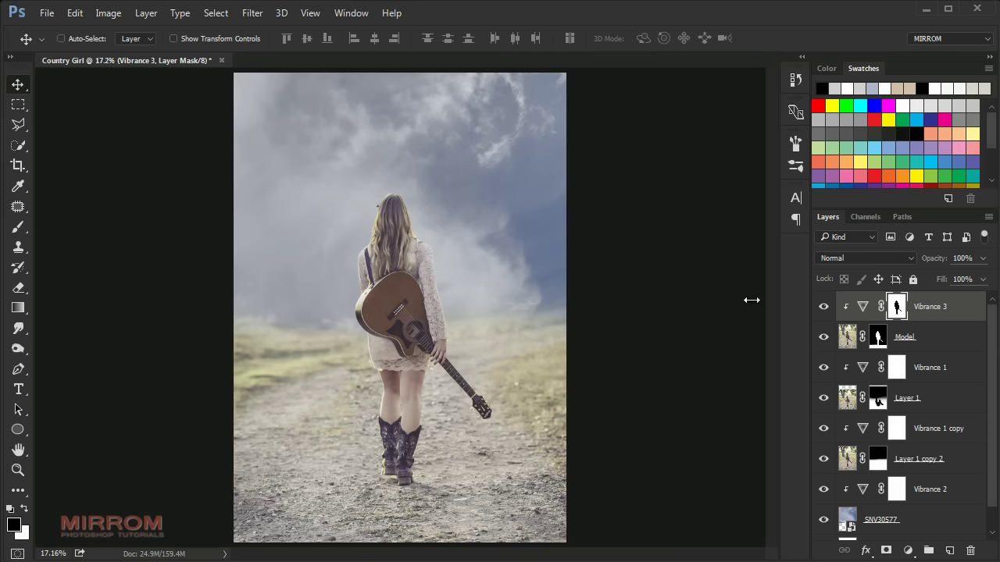
pyautogui.scroll(-1, 875, 336)
# Step: Toggle Layer 1 copy 2, Layer 1 and Model visibility to compare, selecting Vibrance 1
pyautogui.click(823, 434)
pyautogui.click(823, 434)
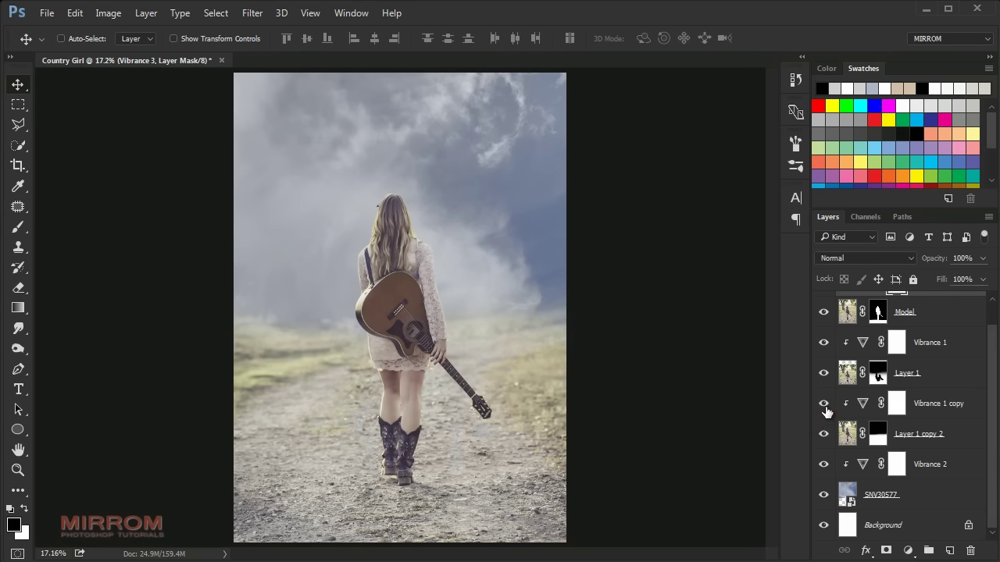
pyautogui.click(824, 374)
pyautogui.click(825, 374)
pyautogui.scroll(1, 878, 367)
pyautogui.click(937, 367)
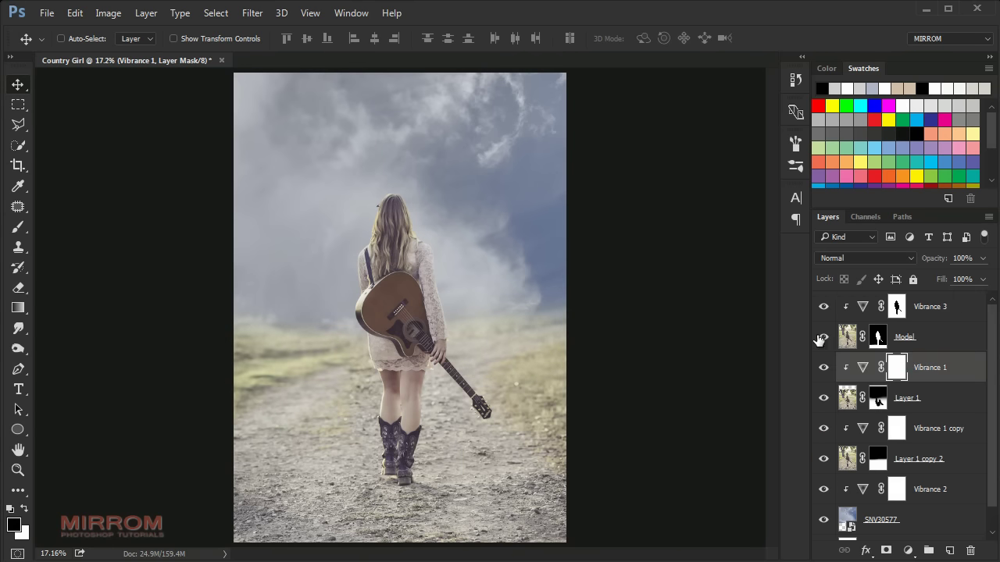
pyautogui.click(822, 338)
pyautogui.click(823, 337)
pyautogui.click(823, 337)
pyautogui.click(823, 337)
# Step: Add a new Layer 2 above Vibrance 1 and paint light grey fog with the 1195 cloud brush
pyautogui.press('x')
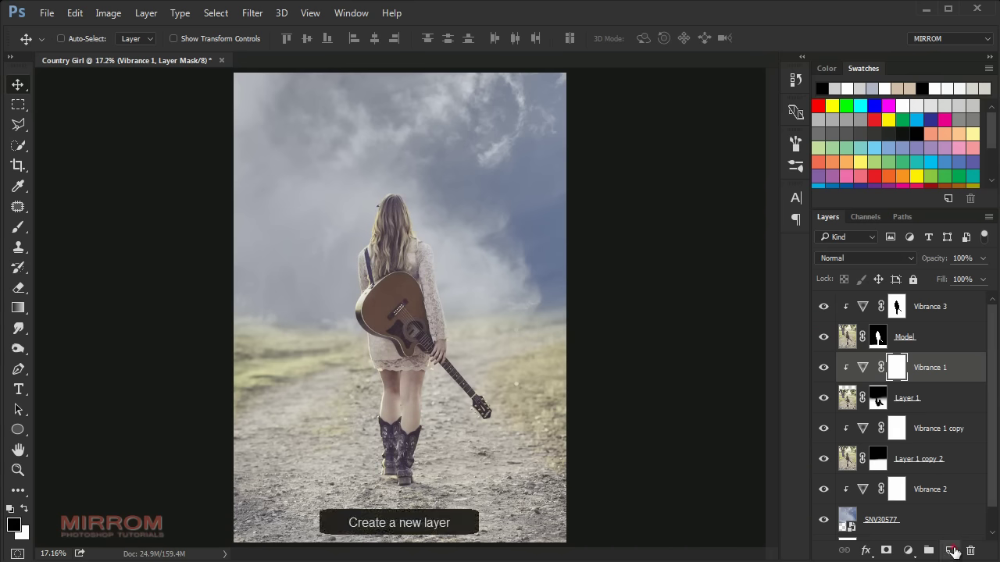
pyautogui.click(950, 551)
pyautogui.press('b')
pyautogui.rightClick(426, 157)
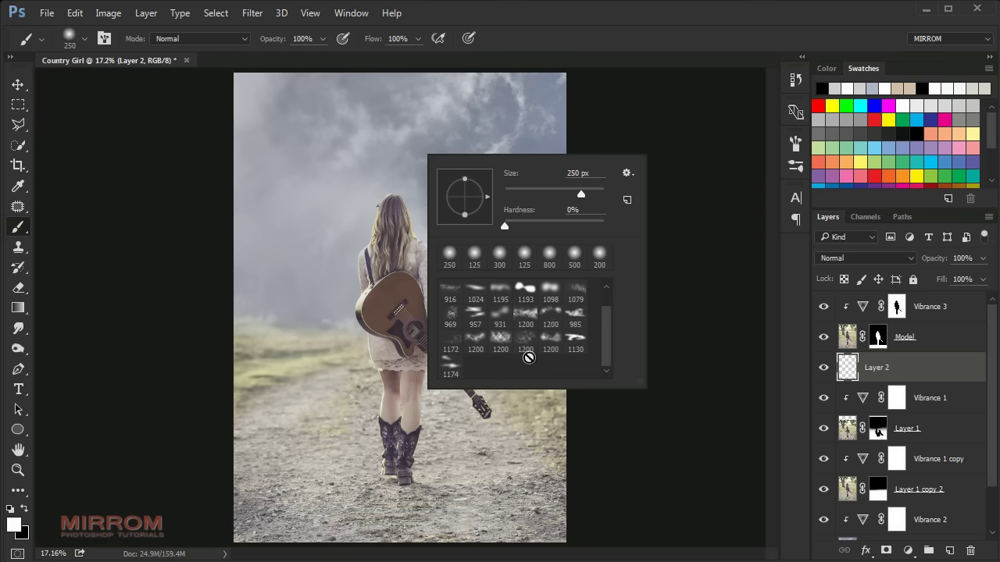
pyautogui.click(500, 289)
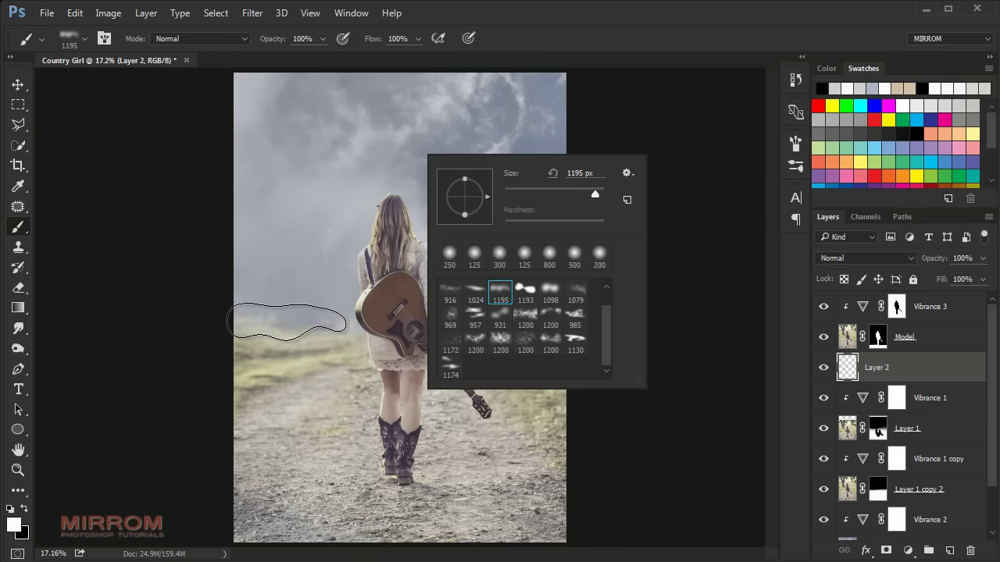
pyautogui.hotkey('ctrl', 'z')
pyautogui.keyDown('alt'); pyautogui.click(347, 260); pyautogui.keyUp('alt')
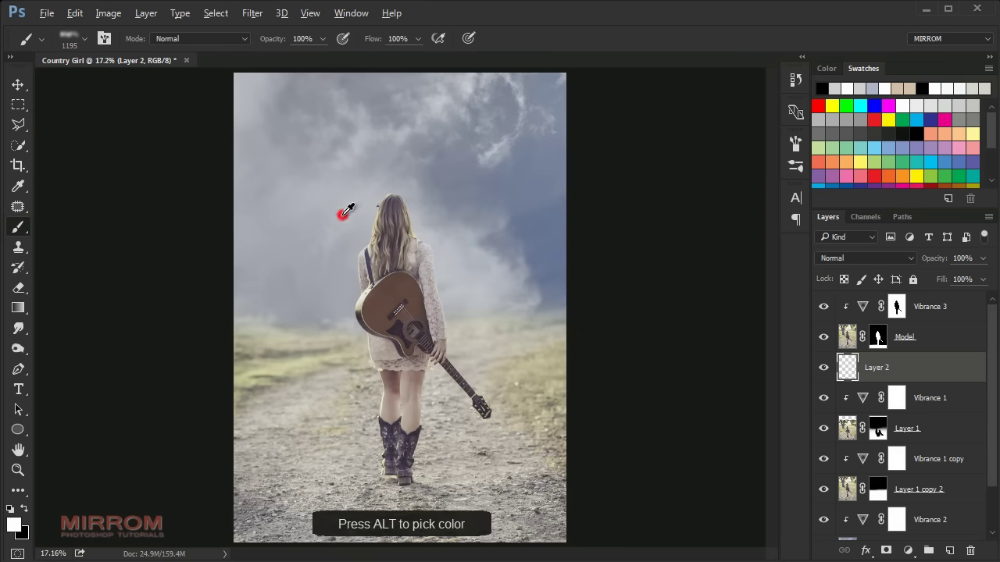
pyautogui.moveTo(234, 311)
pyautogui.mouseDown()
pyautogui.moveTo(344, 283)
pyautogui.moveTo(480, 313)
pyautogui.moveTo(384, 322)
pyautogui.mouseUp()
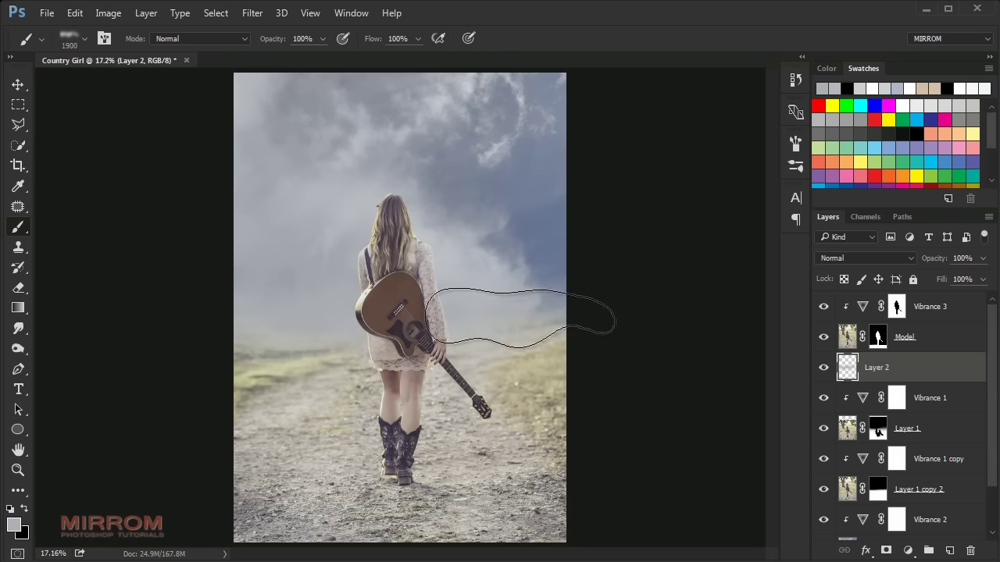
# Step: Enlarge the brush to 2000 px and lower Layer 2's opacity to 87%
pyautogui.rightClick(445, 203)
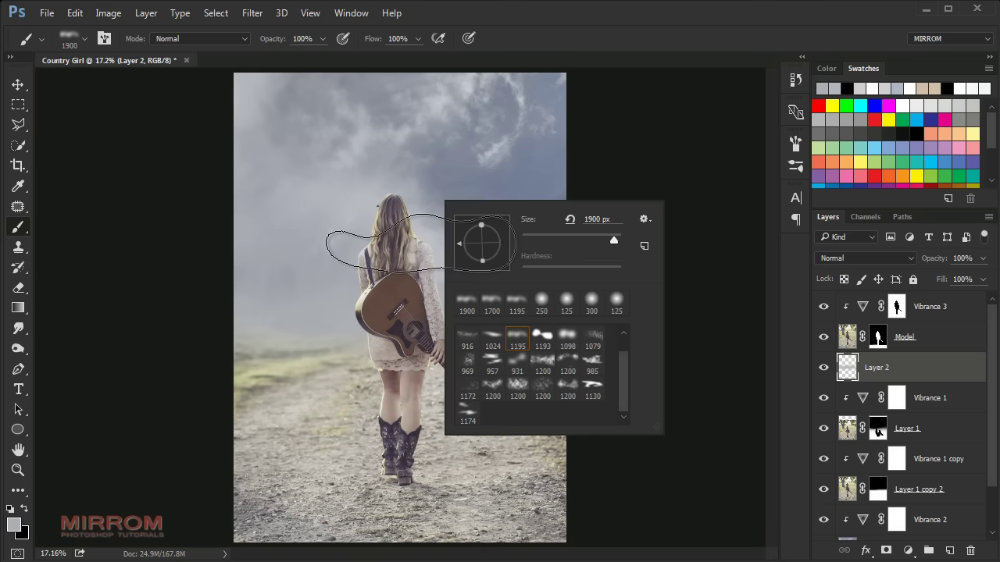
pyautogui.click(78, 250)
pyautogui.press(']')
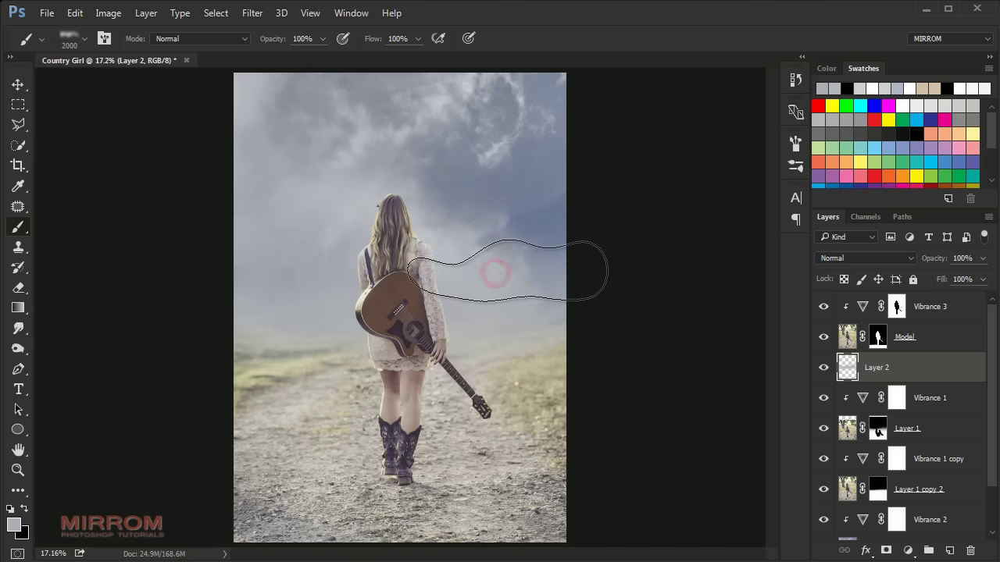
pyautogui.press('v')
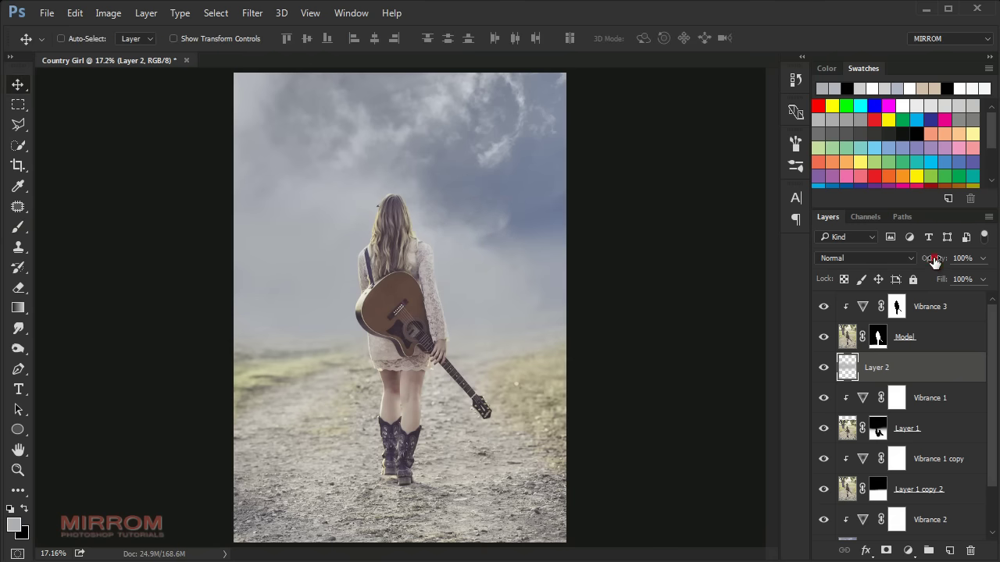
pyautogui.moveTo(935, 263); pyautogui.dragTo(928, 260)
# Step: Bring the muscle-car PSD's layer into Country Girl as Layer 3, scaled to about 97%
pyautogui.click(47, 13)
pyautogui.click(62, 42)
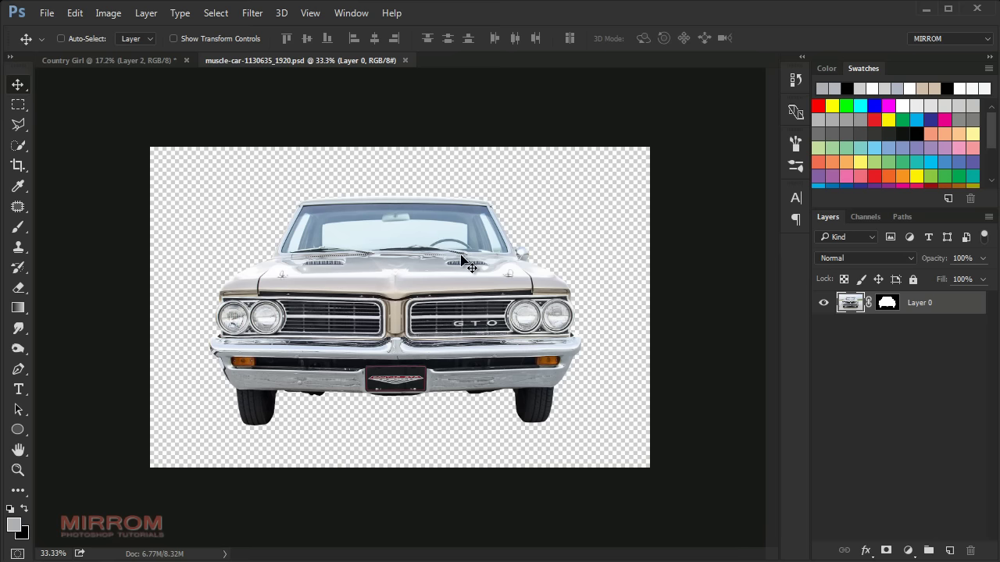
pyautogui.moveTo(417, 279)
pyautogui.mouseDown()
pyautogui.moveTo(193, 90)
pyautogui.moveTo(471, 342)
pyautogui.mouseUp()
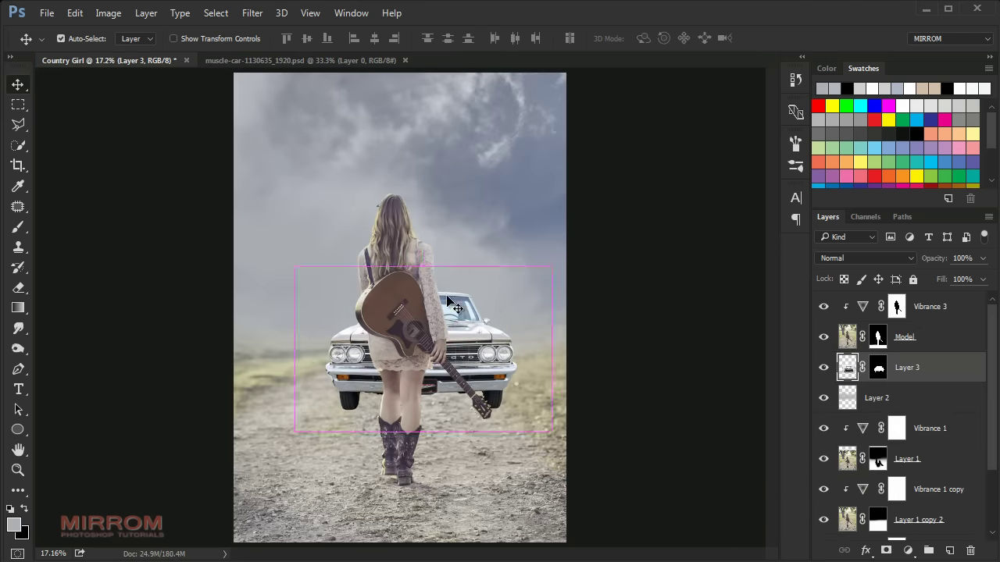
pyautogui.hotkey('ctrl', 't')
pyautogui.moveTo(291, 267); pyautogui.dragTo(294, 272)
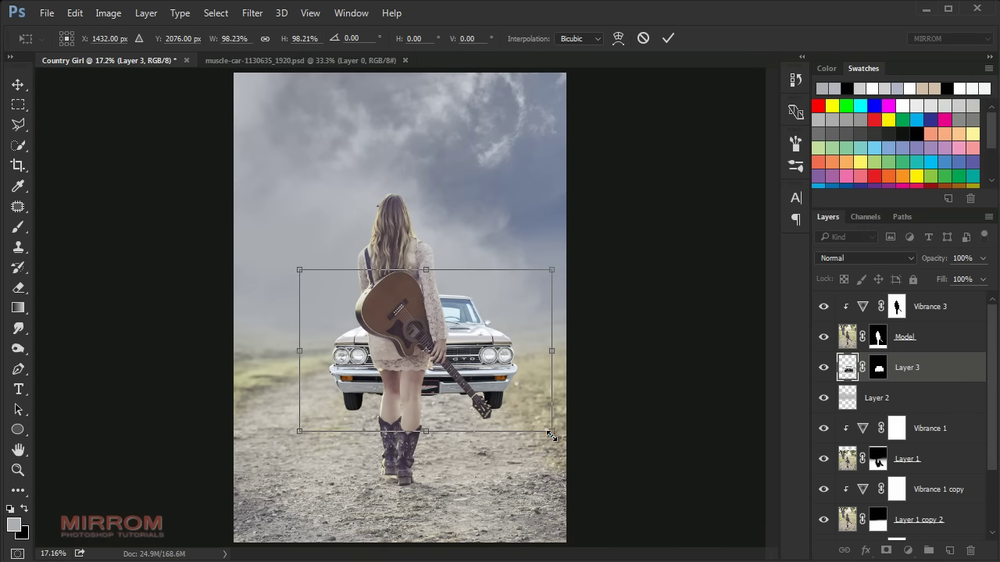
pyautogui.moveTo(552, 436); pyautogui.dragTo(548, 434)
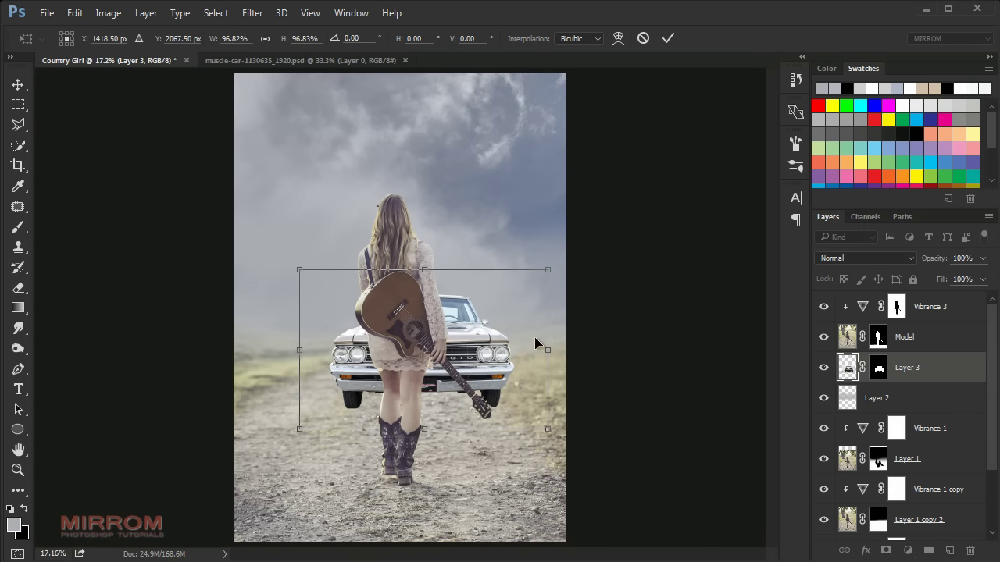
pyautogui.press('Return')
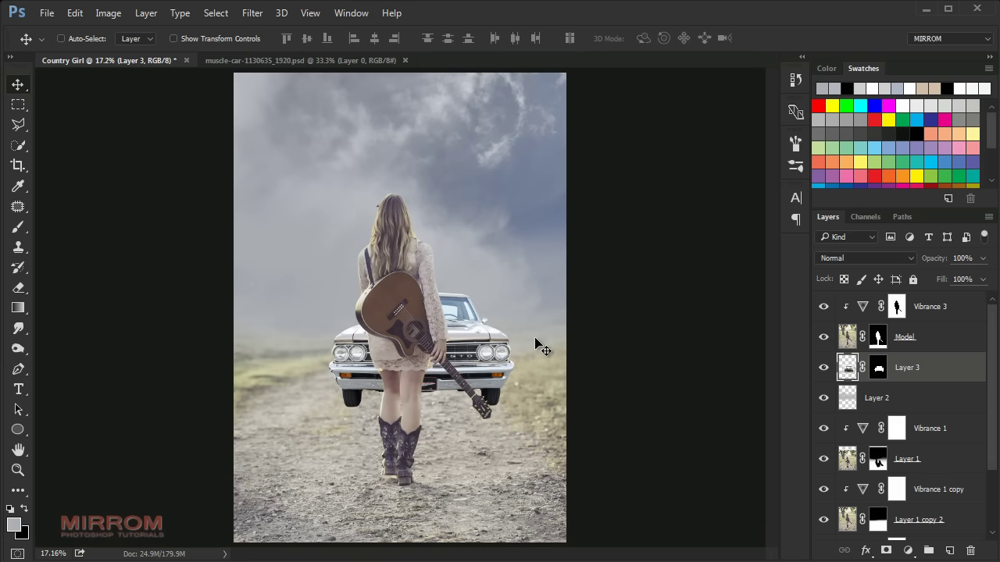
pyautogui.press('Right')
pyautogui.press('Right')
# Step: Convert Layer 3 to a smart object named Car, duplicate it and hide the copy
pyautogui.rightClick(907, 373)
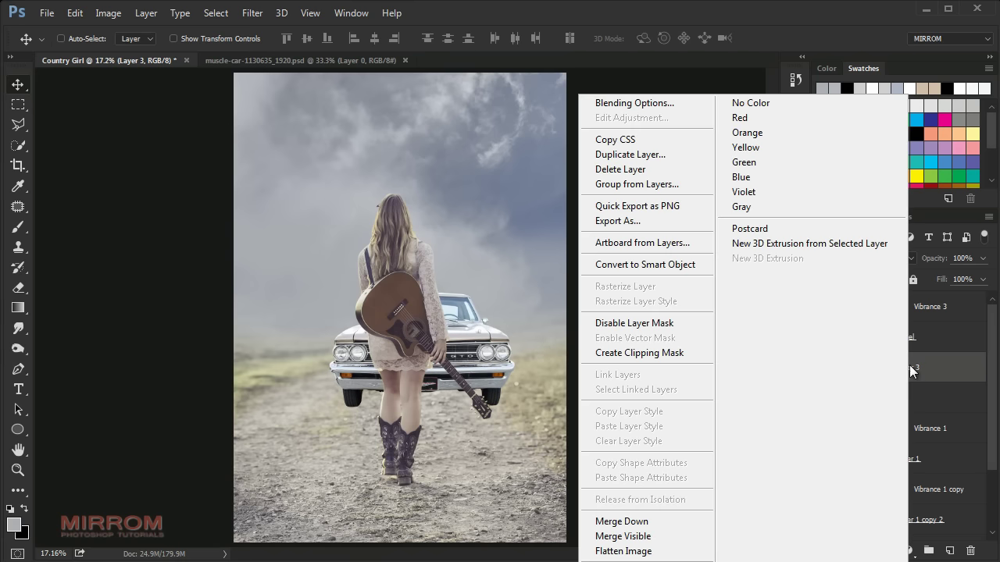
pyautogui.click(706, 263)
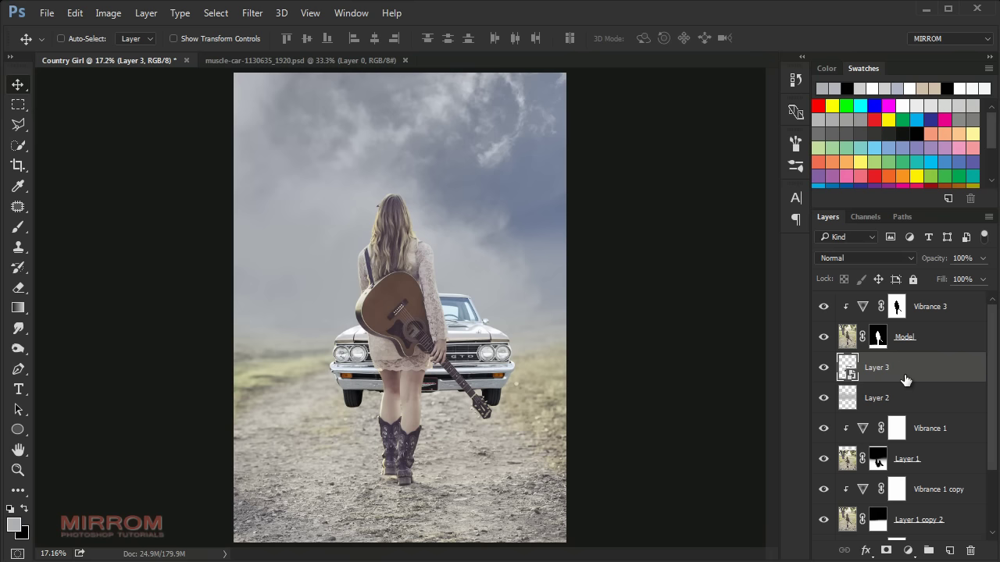
pyautogui.doubleClick(878, 370)
pyautogui.write('Car')
pyautogui.press('Return')
pyautogui.hotkey('ctrl', 'j')
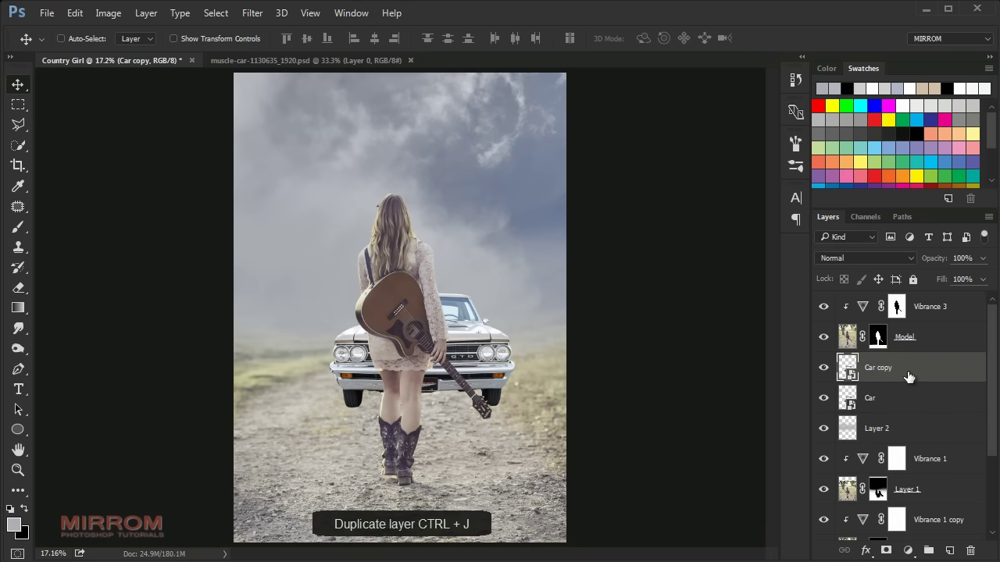
pyautogui.click(829, 371)
# Step: Set the Car layer to Multiply blend mode at 58% opacity
pyautogui.click(875, 398)
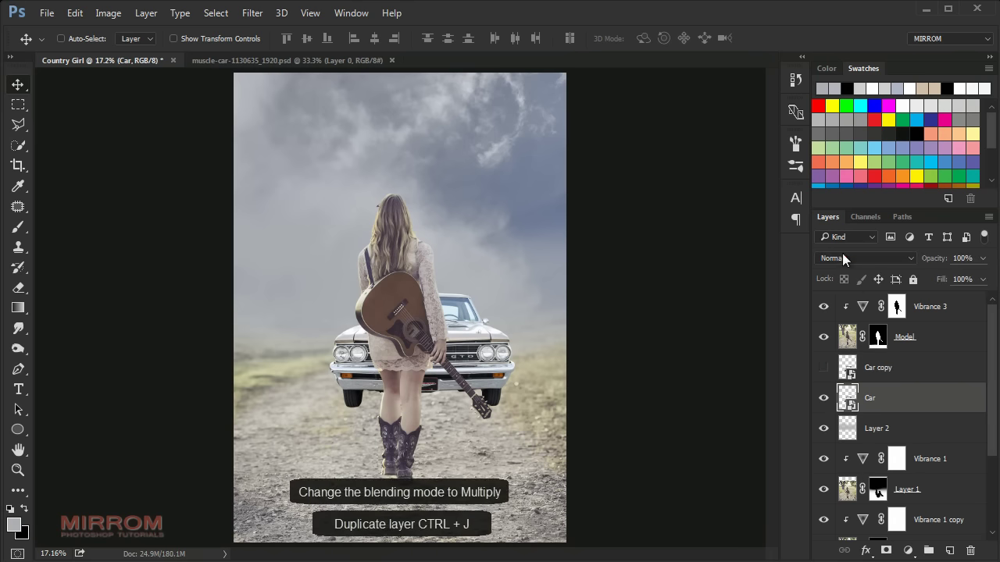
pyautogui.click(842, 257)
pyautogui.click(830, 49)
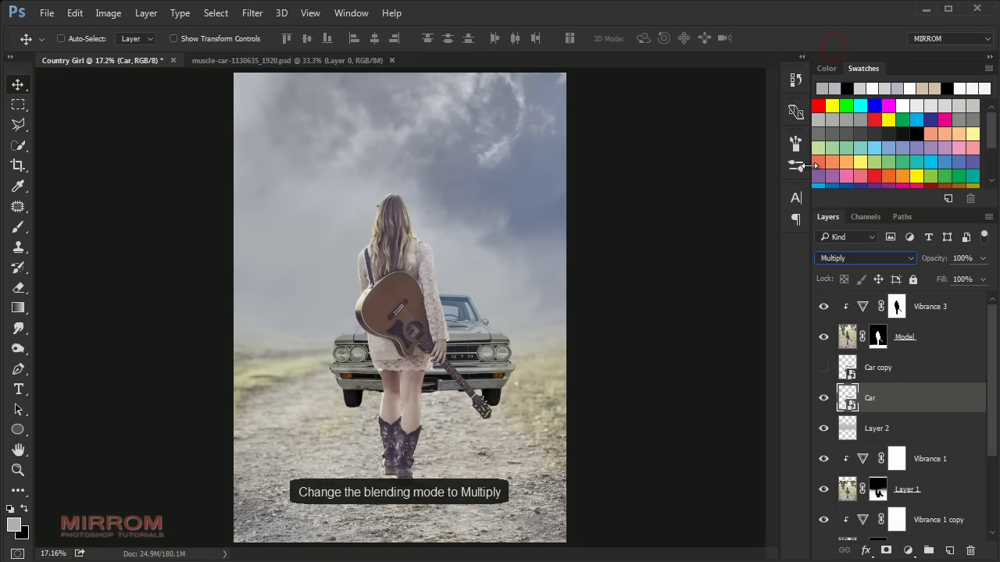
pyautogui.hotkey('ctrl', '+')
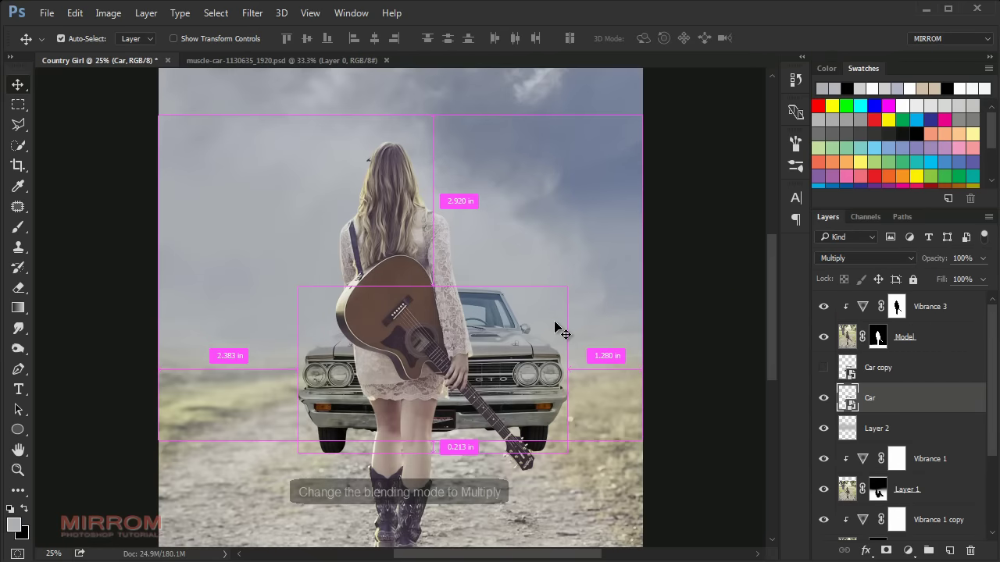
pyautogui.hotkey('ctrl', '+')
pyautogui.press('ctrl')
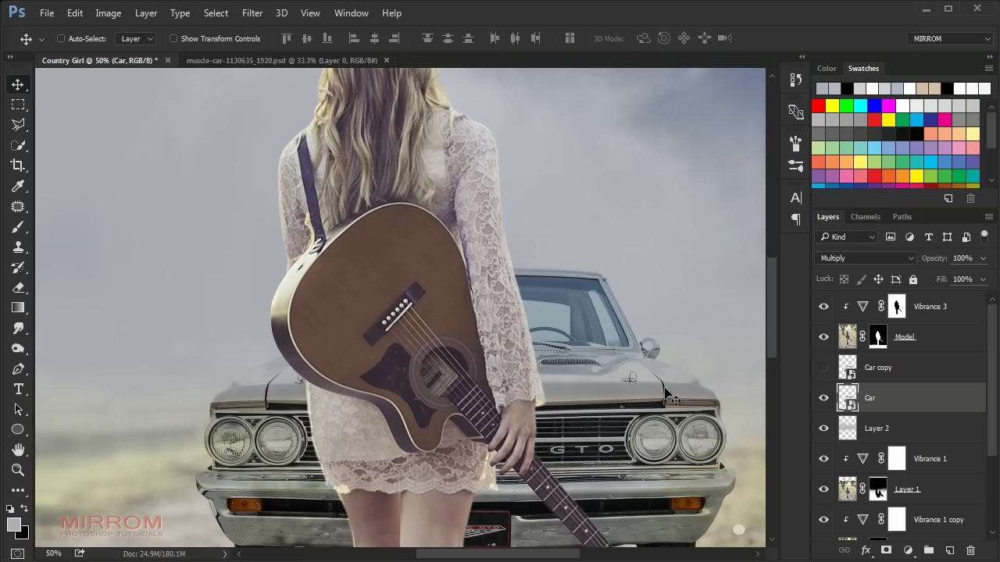
pyautogui.click(983, 258)
pyautogui.moveTo(980, 279); pyautogui.dragTo(951, 273)
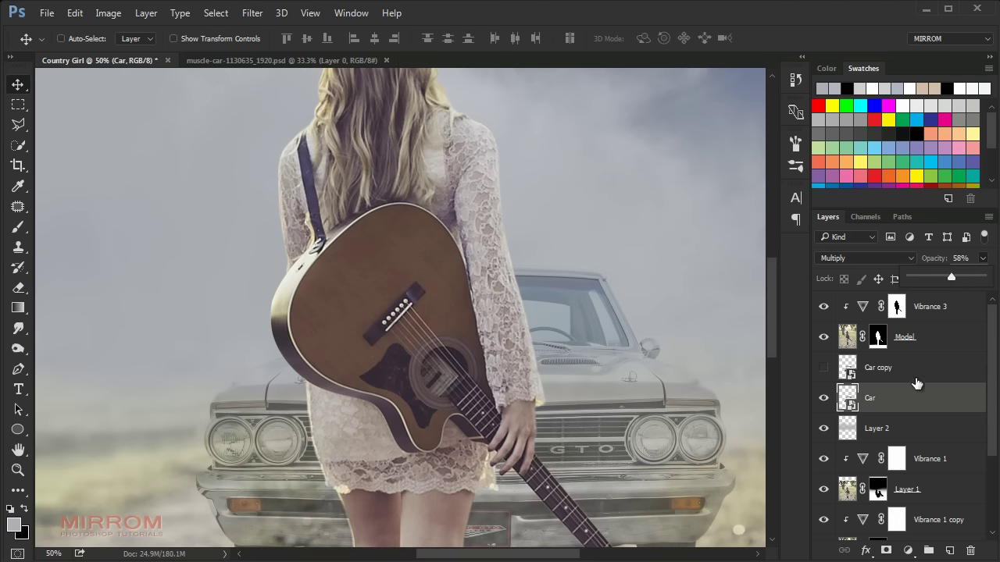
pyautogui.click(916, 398)
pyautogui.scroll(-3, 568, 426)
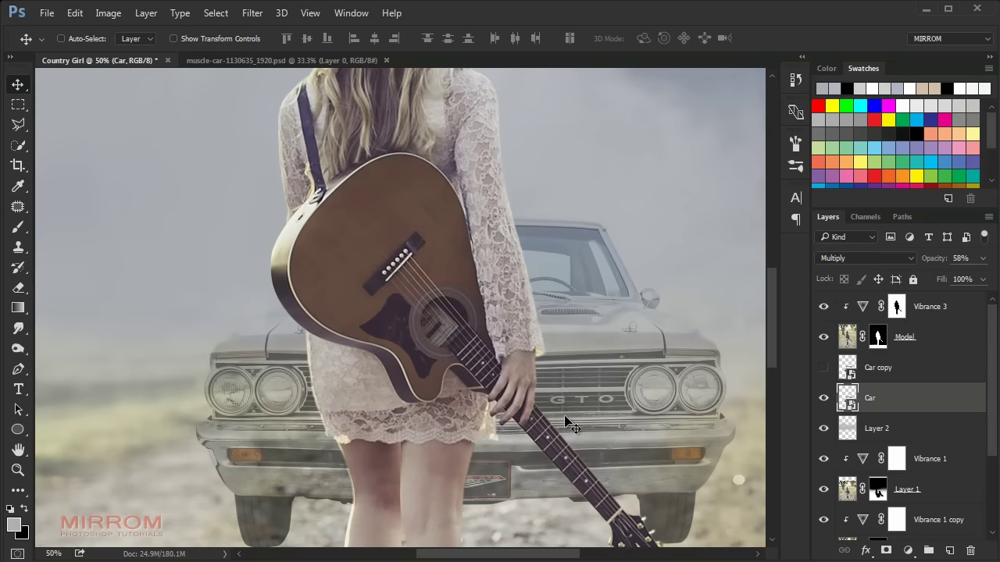
# Step: Show the Car copy layer and give it a white layer mask
pyautogui.click(826, 373)
pyautogui.click(869, 368)
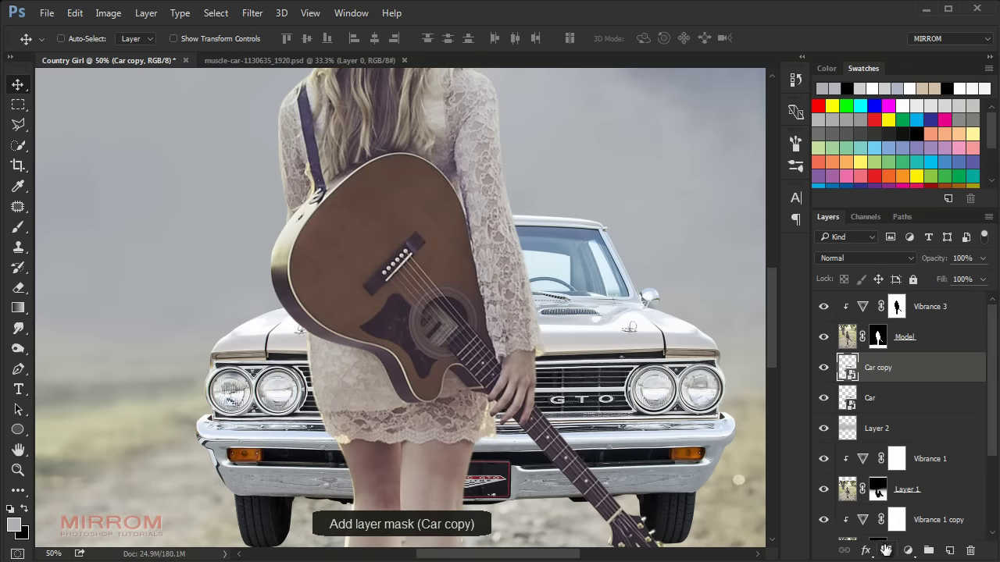
pyautogui.click(885, 551)
pyautogui.press('ctrl')
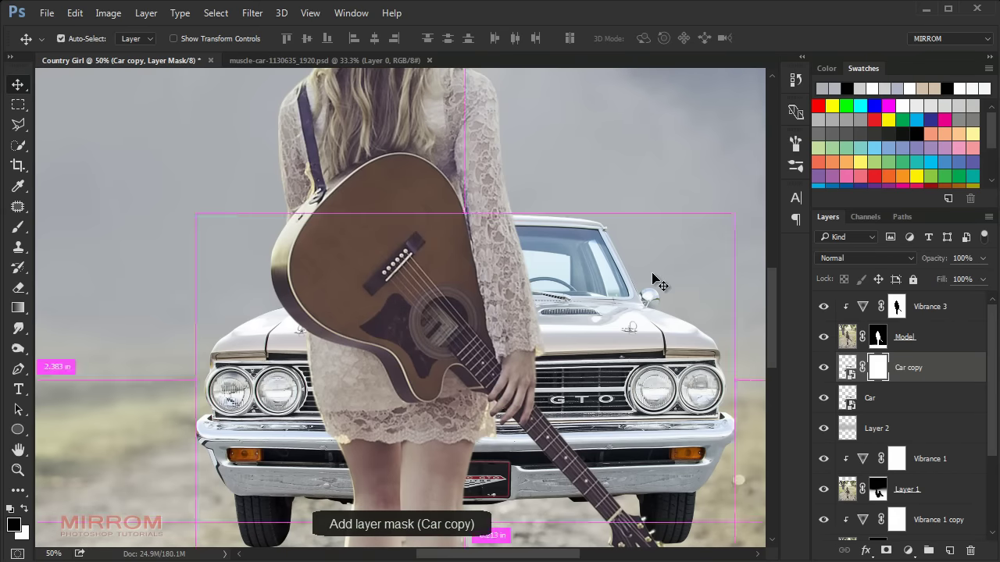
pyautogui.hotkey('ctrl', '+')
pyautogui.moveTo(500, 559); pyautogui.dragTo(539, 560)
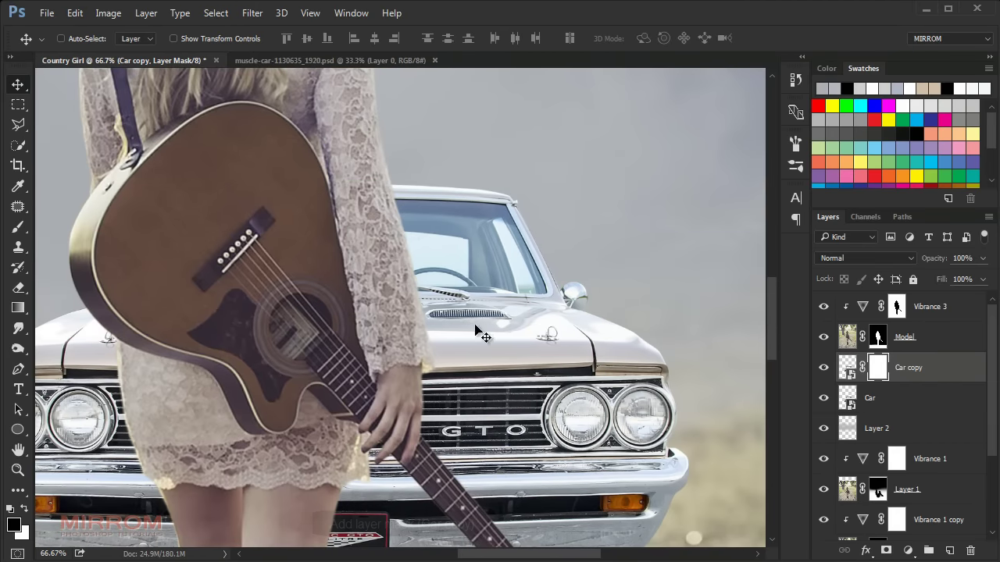
pyautogui.hotkey('ctrl', '+')
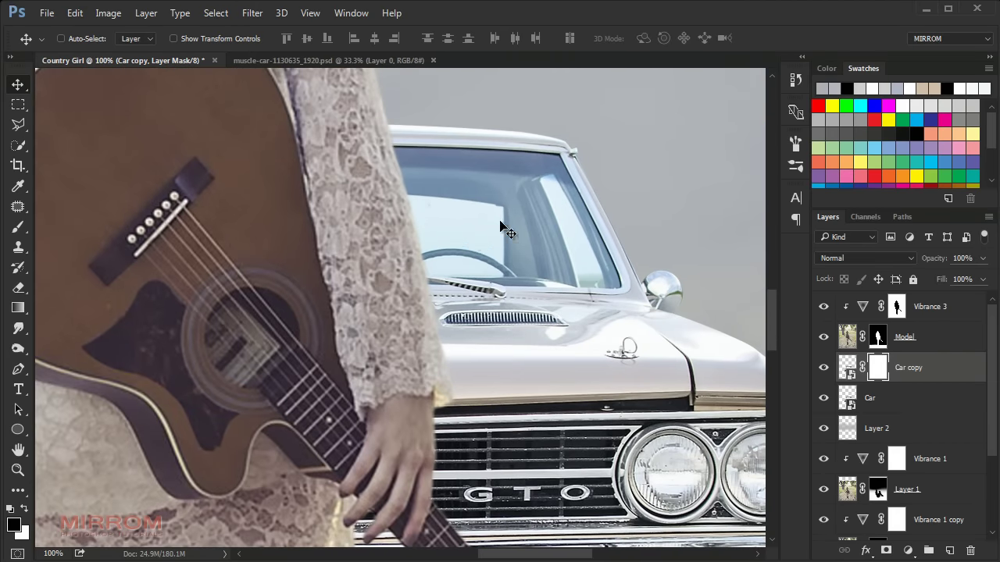
# Step: Choose a 250 px soft round brush with lowered hardness
pyautogui.press('b')
pyautogui.rightClick(503, 223)
pyautogui.click(681, 319)
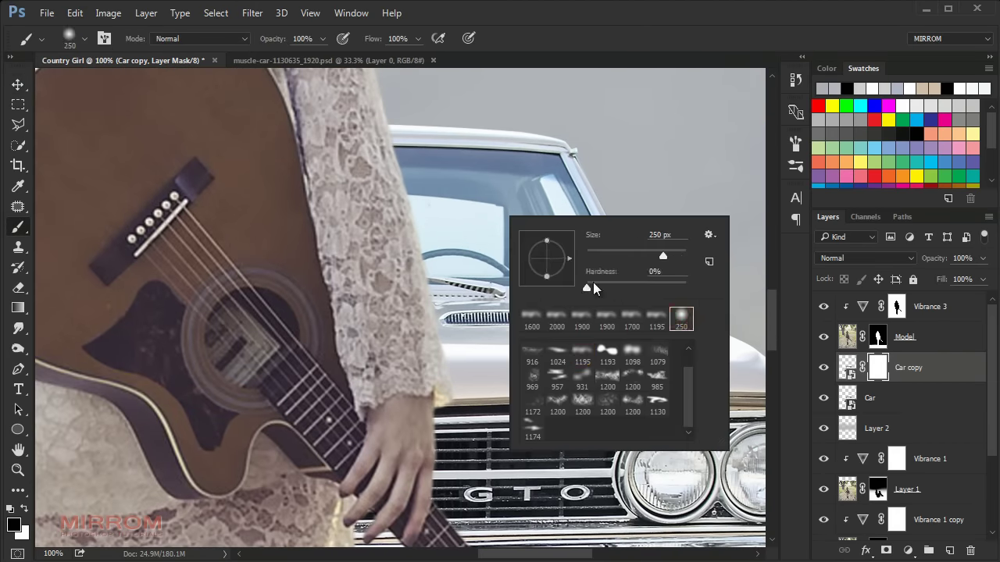
pyautogui.click(590, 289)
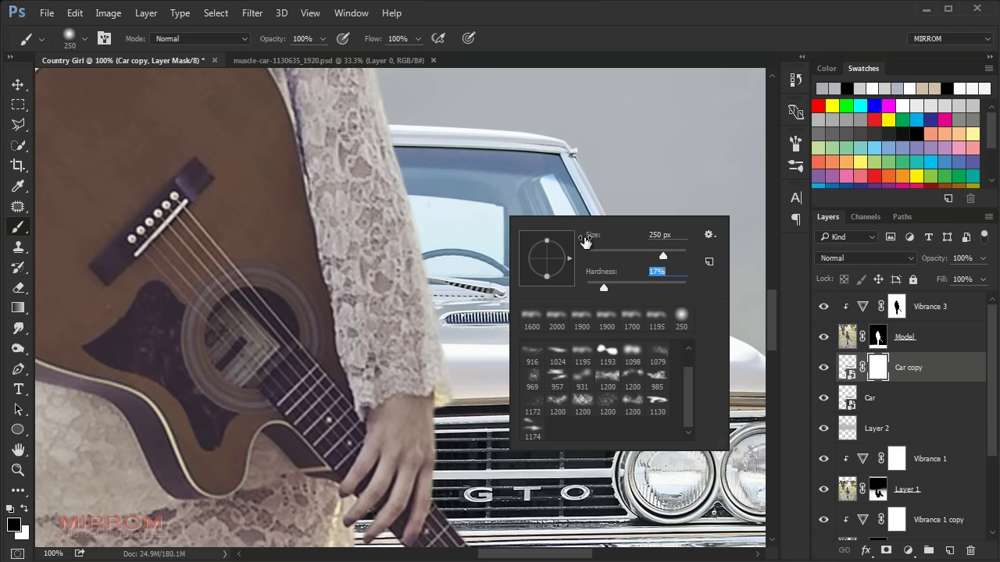
pyautogui.moveTo(663, 256); pyautogui.dragTo(595, 256)
pyautogui.click(451, 225)
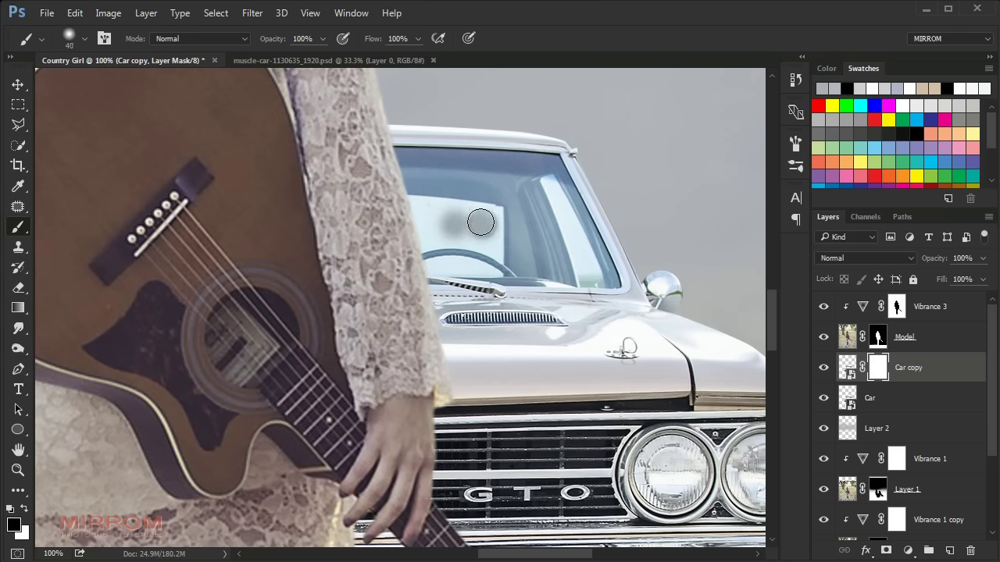
# Step: Paint the mask over the windshield's grey smudge and bright pillar reflection
pyautogui.moveTo(480, 227)
pyautogui.mouseDown()
pyautogui.moveTo(424, 235)
pyautogui.moveTo(479, 268)
pyautogui.mouseUp()
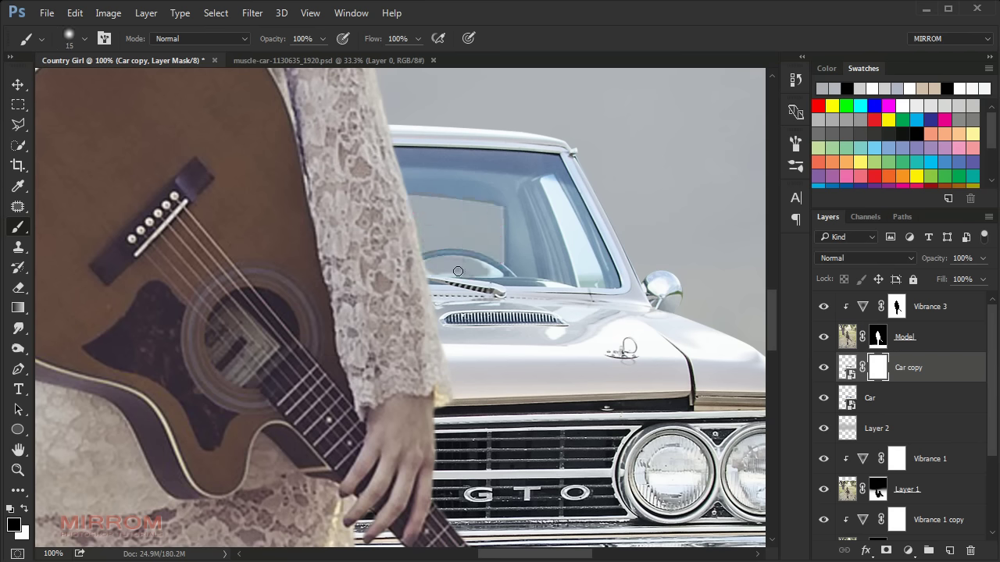
pyautogui.press('[')
pyautogui.moveTo(553, 184); pyautogui.dragTo(581, 272)
pyautogui.press('[')
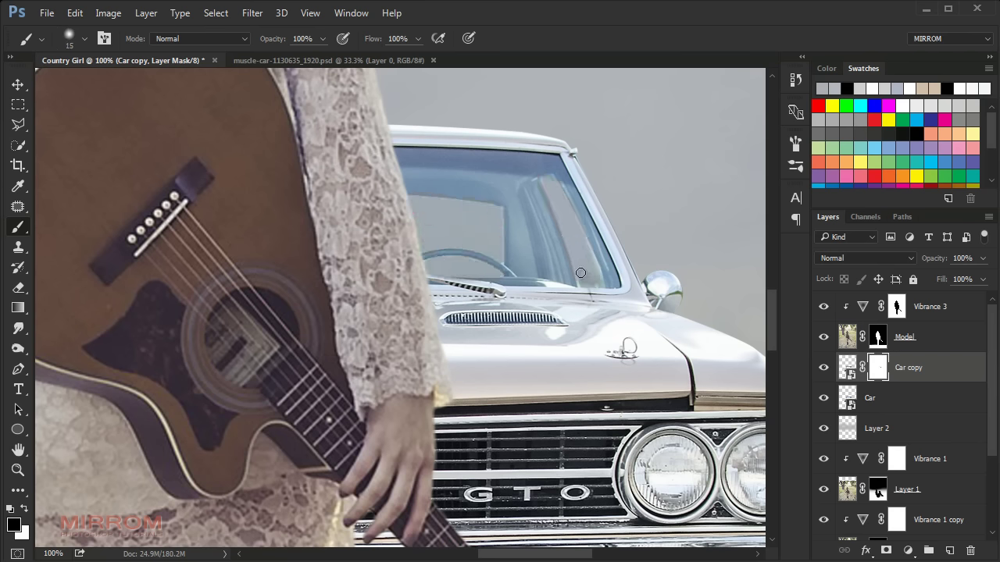
pyautogui.hotkey('ctrl', '-')
pyautogui.hotkey('ctrl', '-')
pyautogui.hotkey('ctrl', '-')
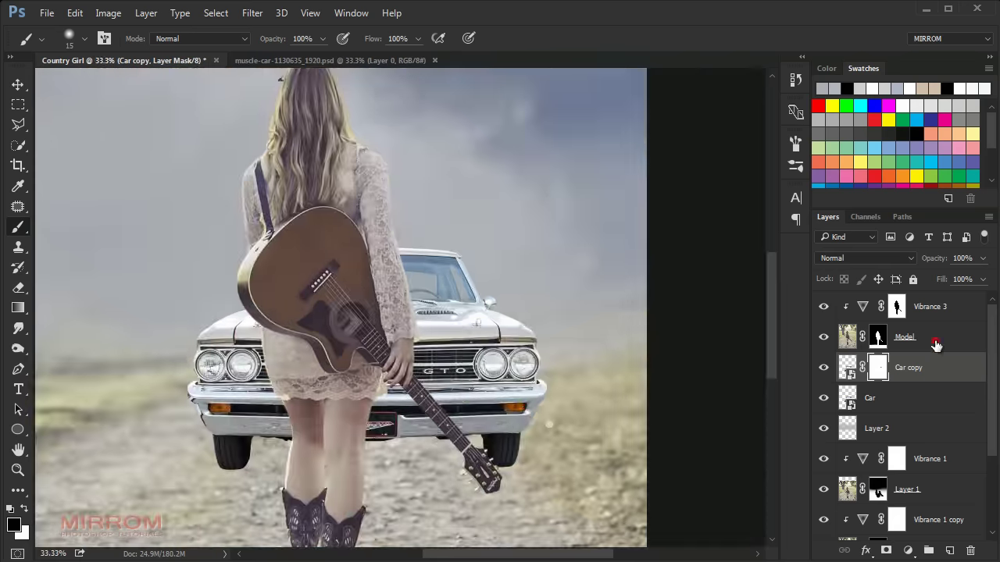
# Step: Add a new empty layer above Layer 2 for the car shadow
pyautogui.click(936, 345)
pyautogui.scroll(-1, 960, 342)
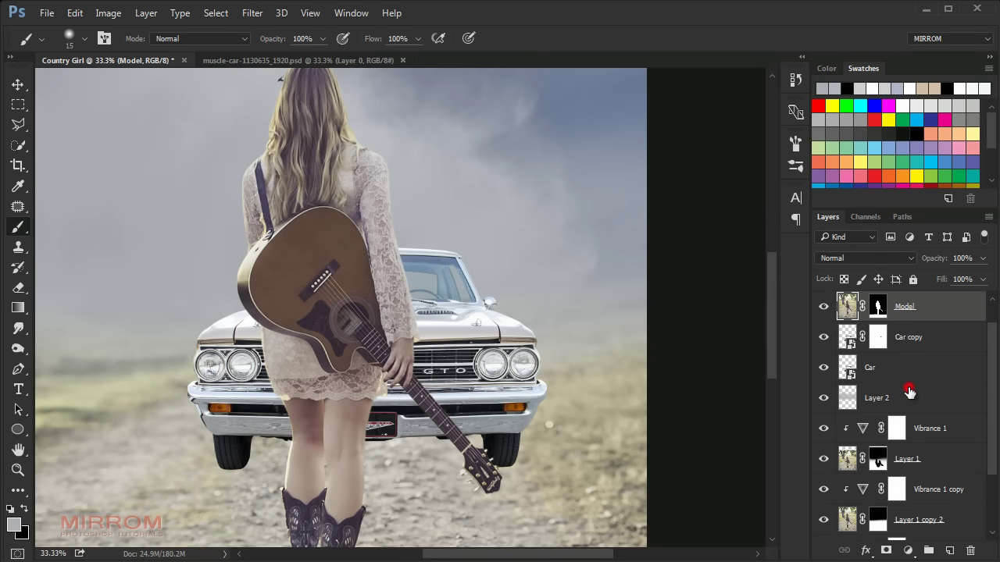
pyautogui.click(908, 394)
pyautogui.scroll(-2, 667, 344)
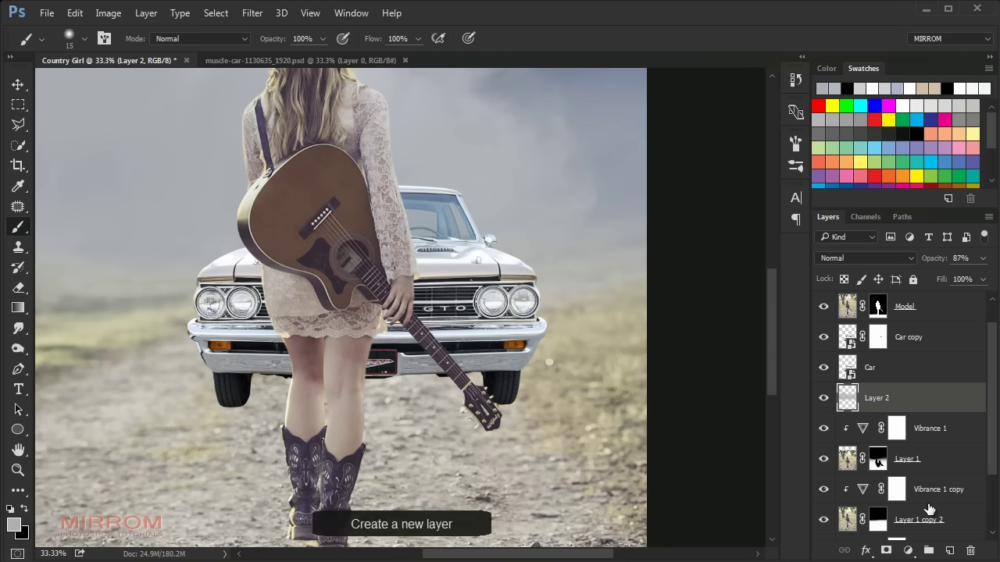
pyautogui.click(947, 549)
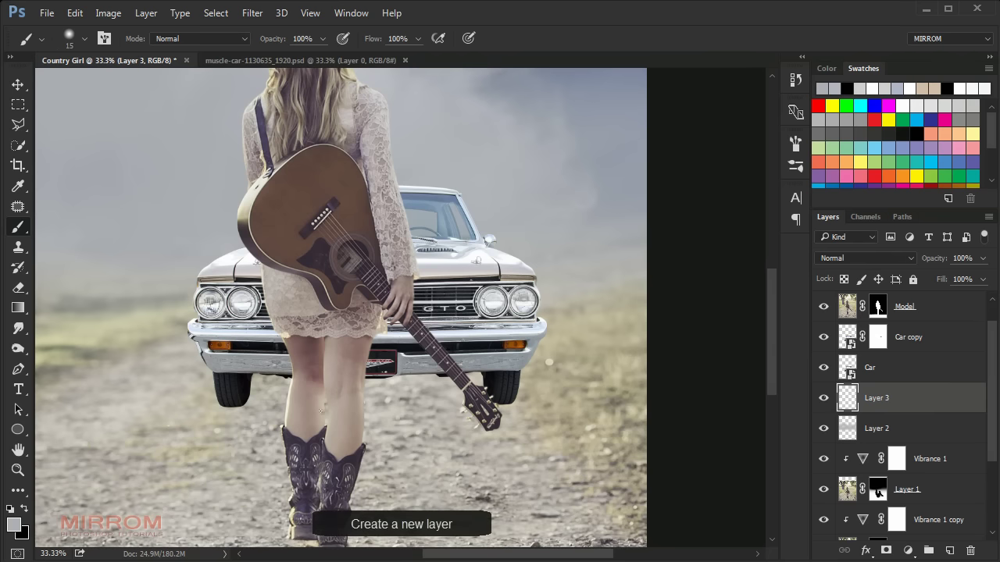
# Step: Paint a soft black shadow at 25% brush opacity under the car between the tires
pyautogui.click(25, 509)
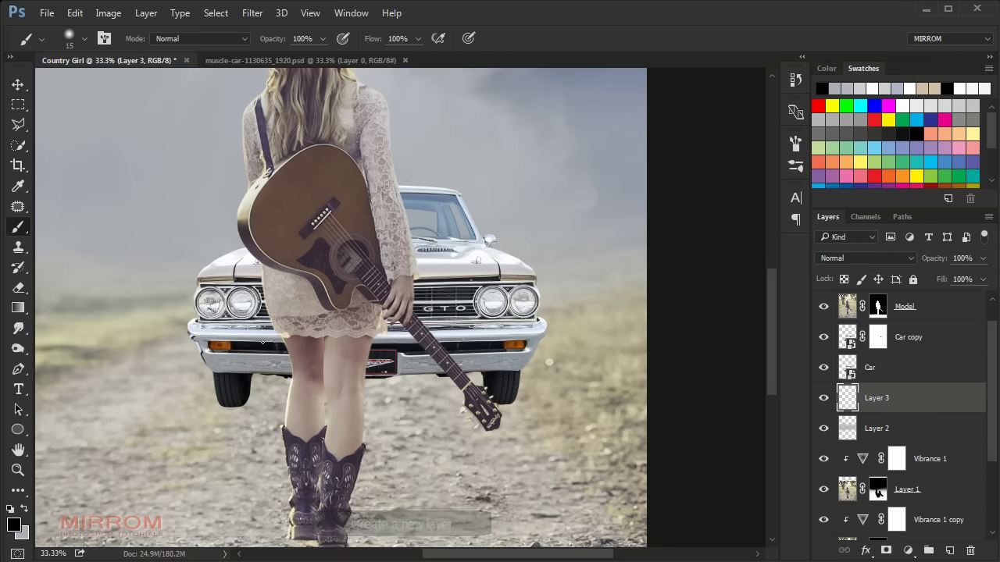
pyautogui.click(85, 38)
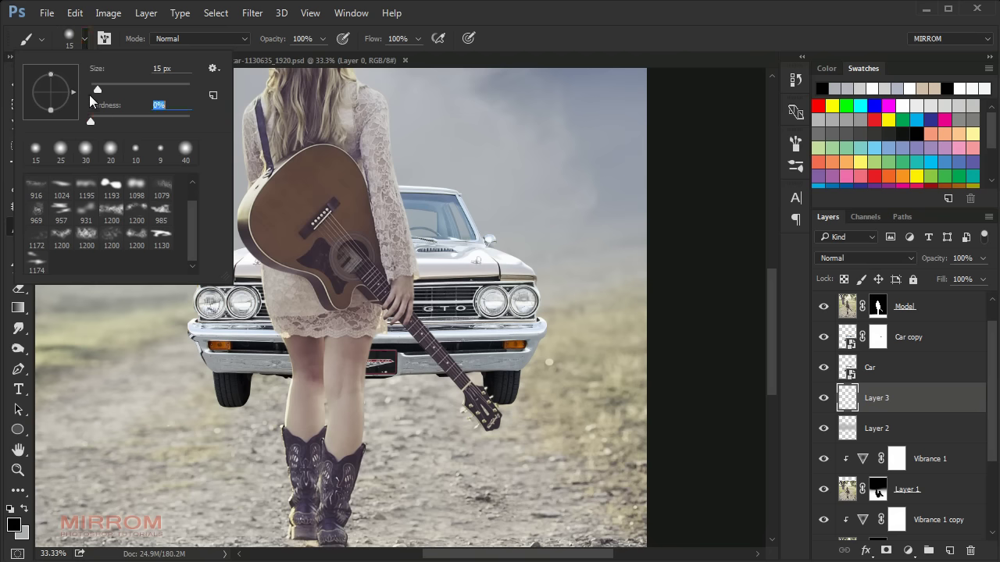
pyautogui.click(322, 38)
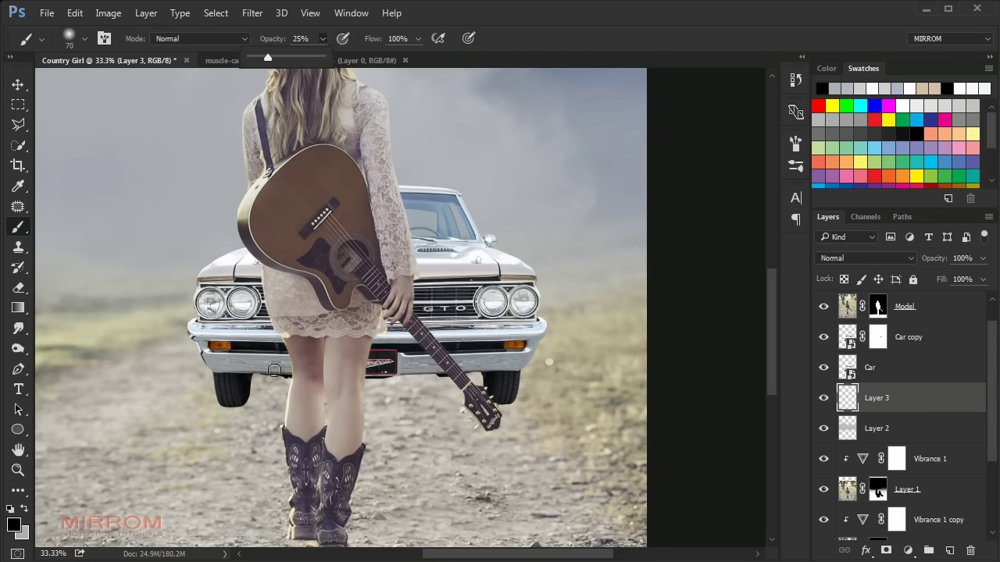
pyautogui.click(235, 400)
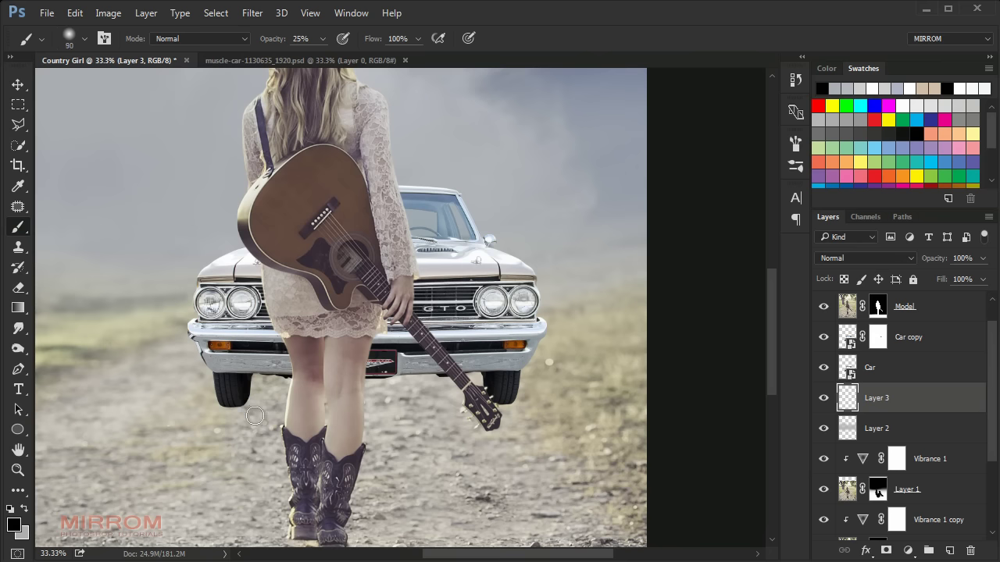
pyautogui.press(']')
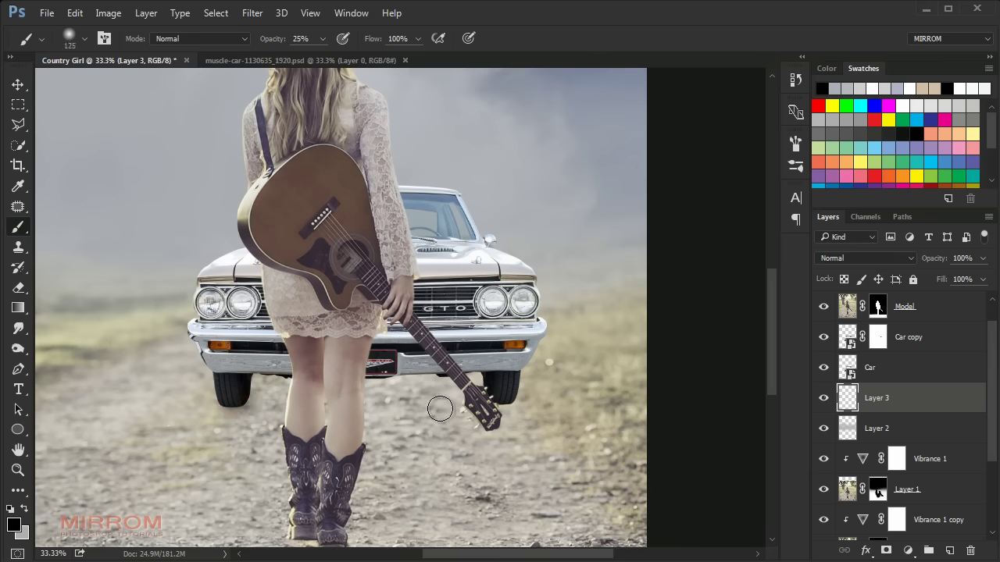
pyautogui.press('[')
pyautogui.press('[')
pyautogui.moveTo(500, 402); pyautogui.dragTo(246, 404)
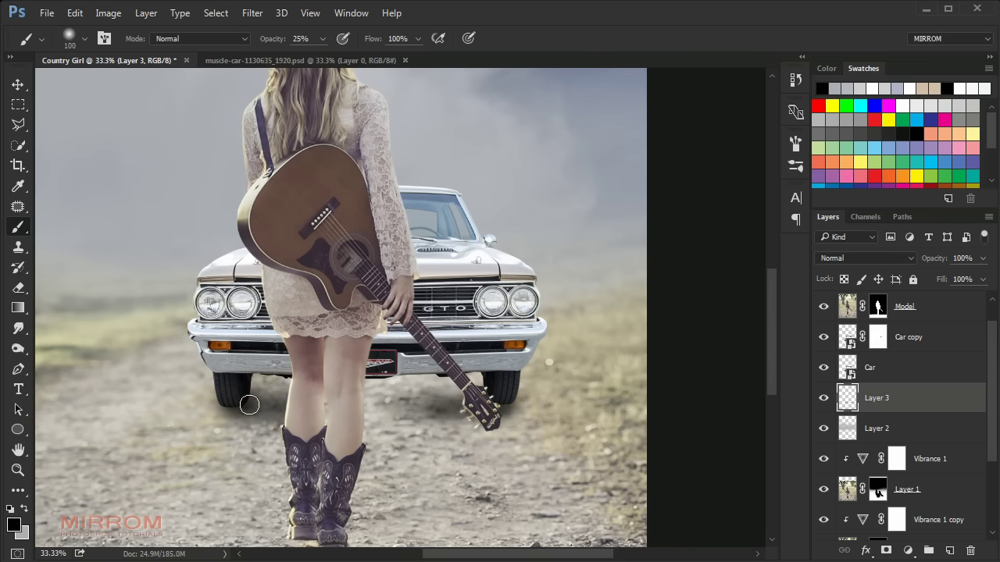
pyautogui.press(']')
pyautogui.press(']')
pyautogui.press(']')
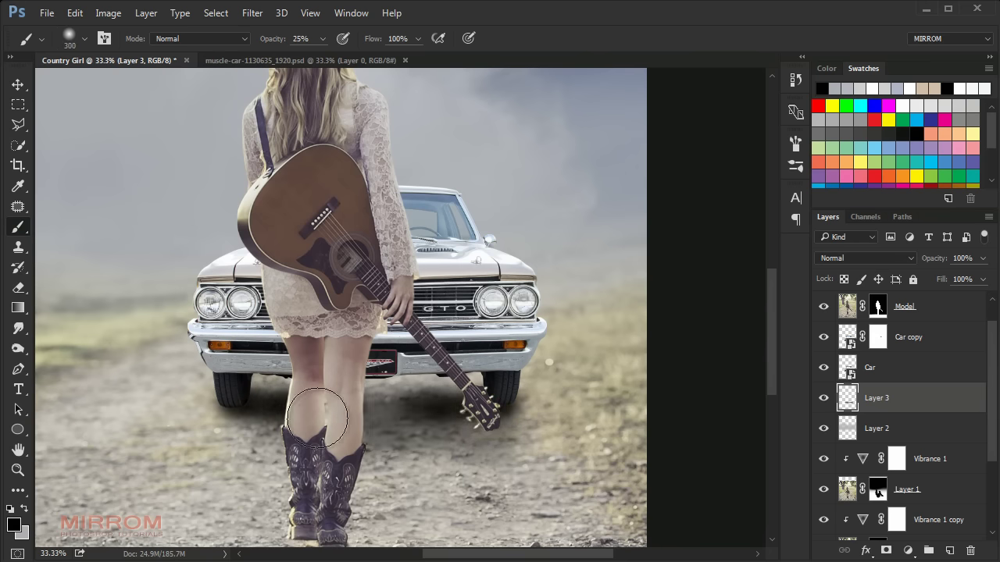
pyautogui.scroll(-3, 540, 411)
# Step: Trace a pen path along the left leg's inner edge and make it a selection on Model's mask
pyautogui.keyDown('ctrl'); pyautogui.click(328, 319); pyautogui.keyUp('ctrl')
pyautogui.click(878, 306)
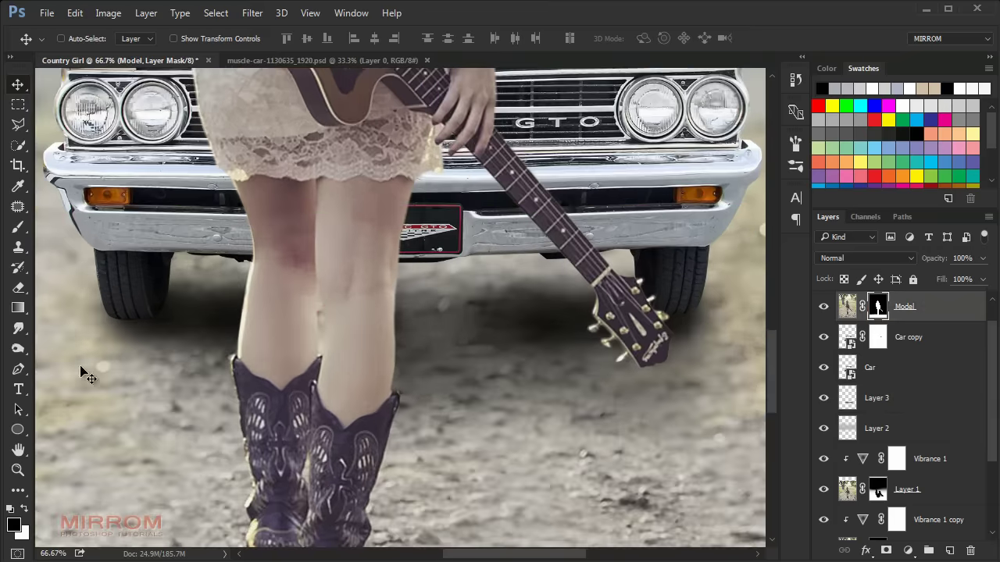
pyautogui.press('p')
pyautogui.click(318, 285)
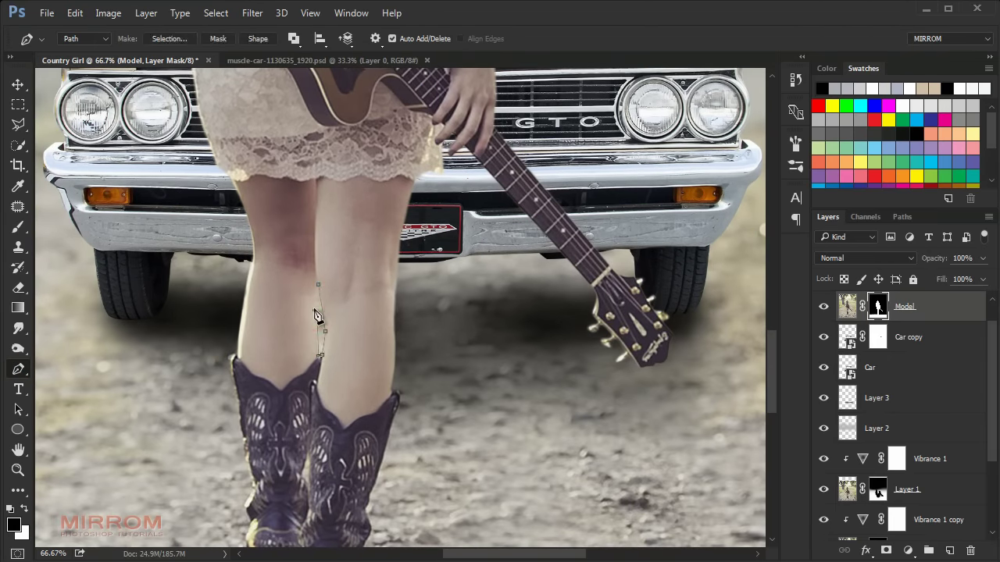
pyautogui.click(318, 285)
pyautogui.rightClick(320, 293)
pyautogui.click(378, 248)
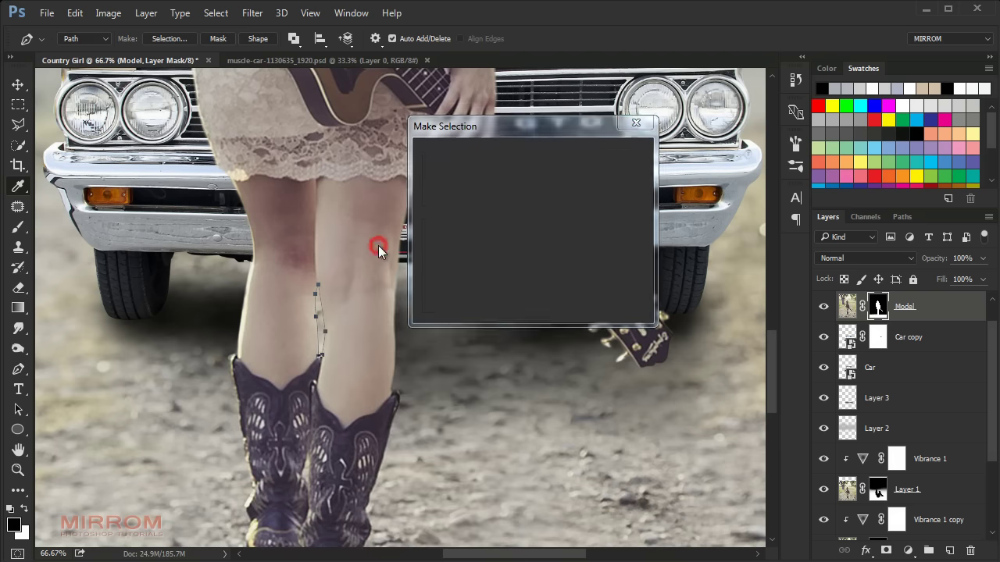
pyautogui.press('Return')
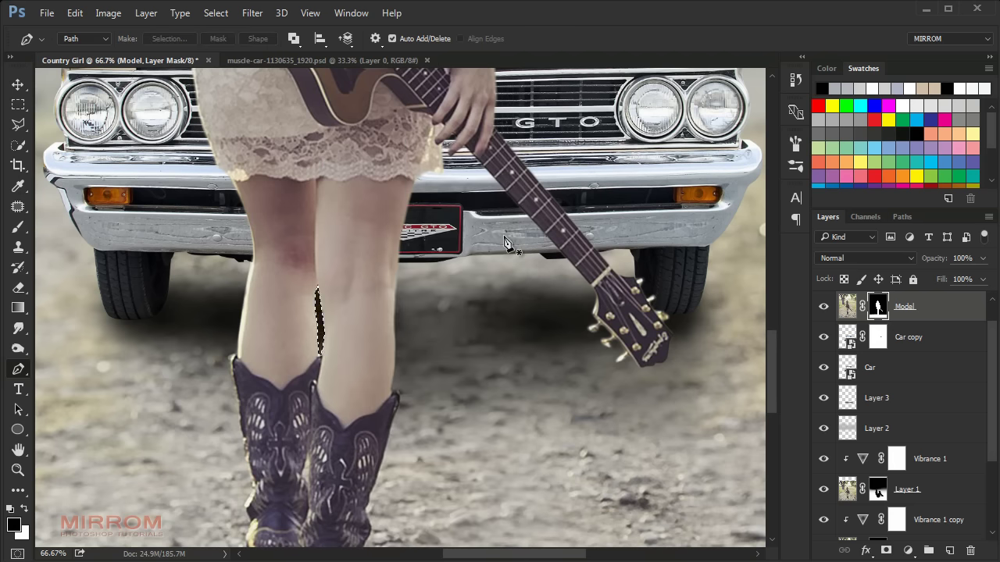
# Step: Fit the poster on screen, check the girl's cutout, and select Layer 3
pyautogui.hotkey('ctrl', '0')
pyautogui.press('v')
pyautogui.click(824, 313)
pyautogui.click(823, 312)
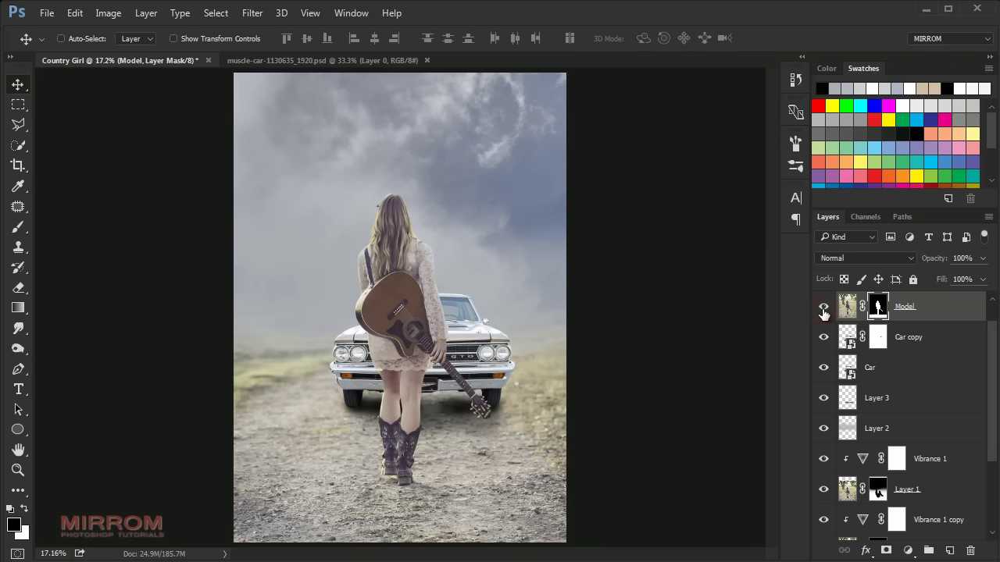
pyautogui.click(897, 397)
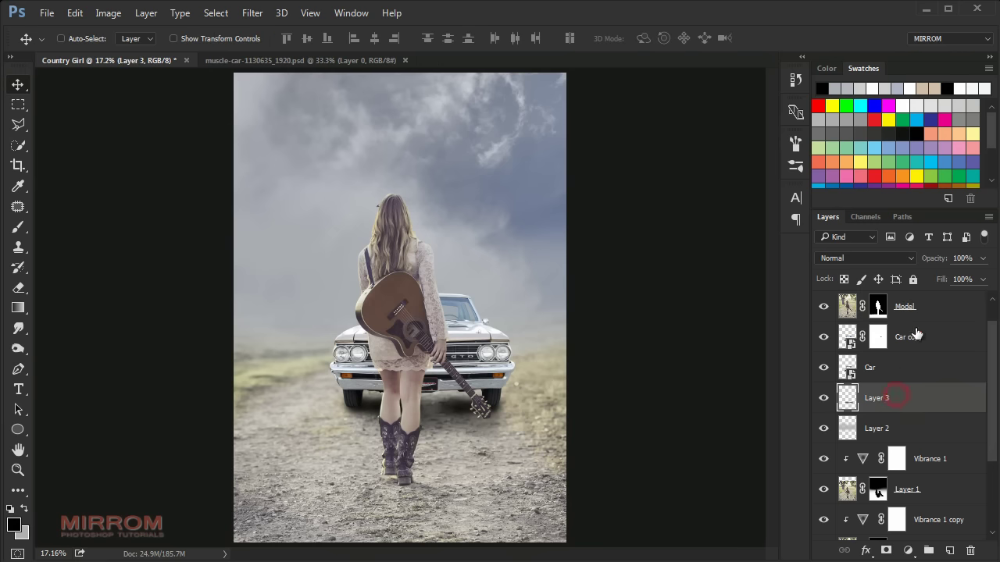
# Step: Fade Layer 3 to about 83% opacity and paint darker shadows under the tires
pyautogui.moveTo(936, 266); pyautogui.dragTo(930, 267)
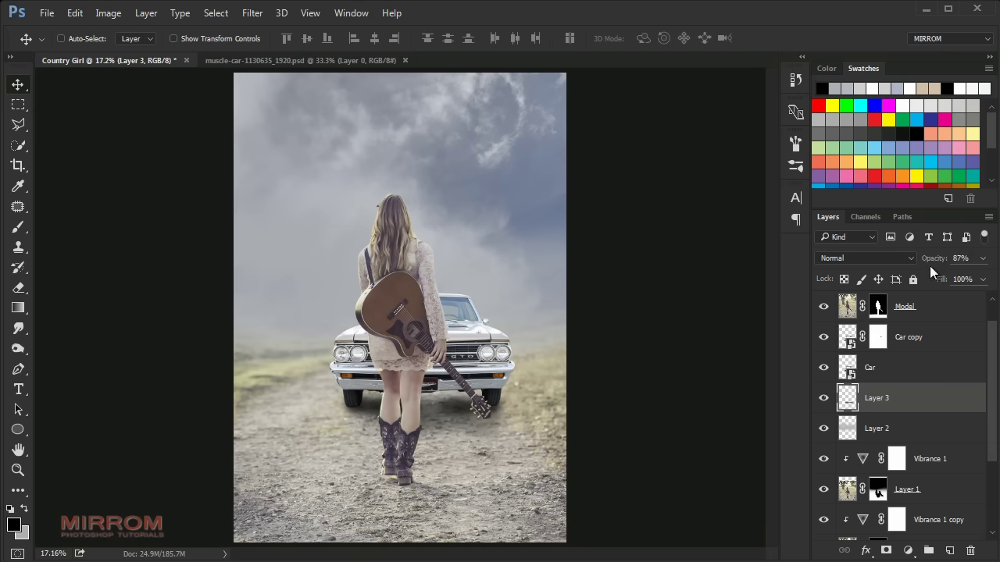
pyautogui.keyDown('ctrl'); pyautogui.click(432, 438); pyautogui.keyUp('ctrl')
pyautogui.keyDown('ctrl'); pyautogui.click(432, 438); pyautogui.keyUp('ctrl')
pyautogui.scroll(-1, 592, 426)
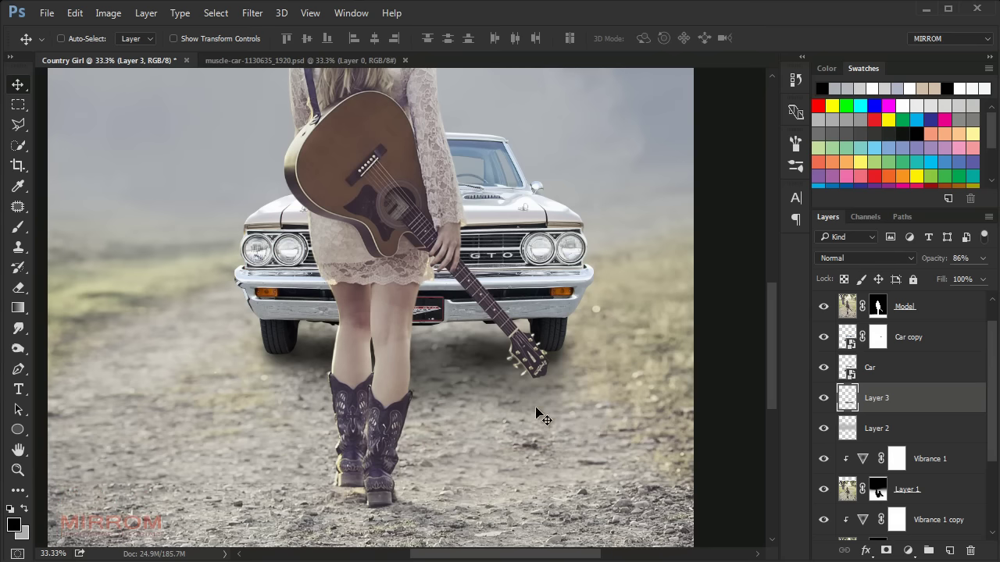
pyautogui.keyDown('ctrl'); pyautogui.click(316, 371); pyautogui.keyUp('ctrl')
pyautogui.press('b')
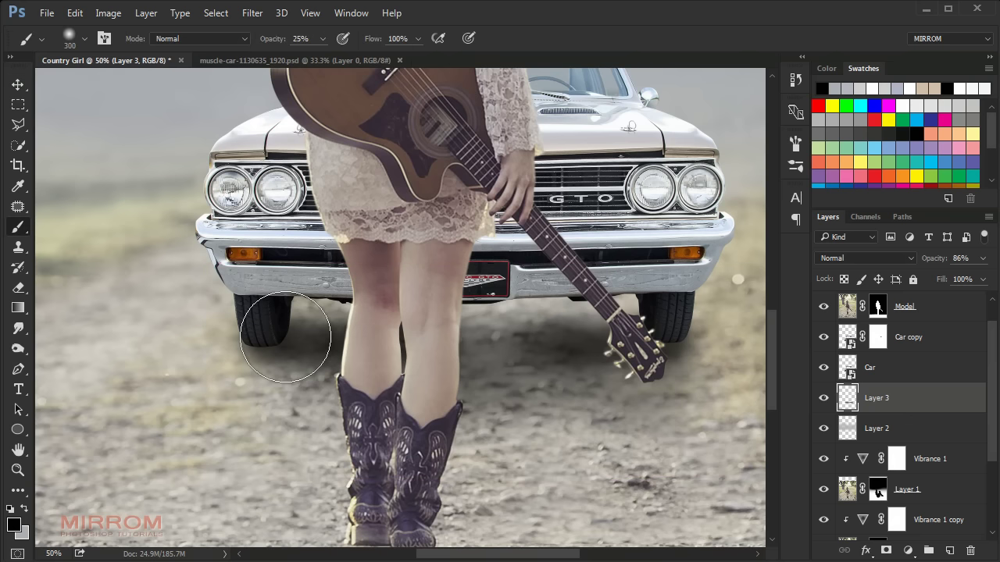
pyautogui.press('[')
pyautogui.press('[')
pyautogui.press('[')
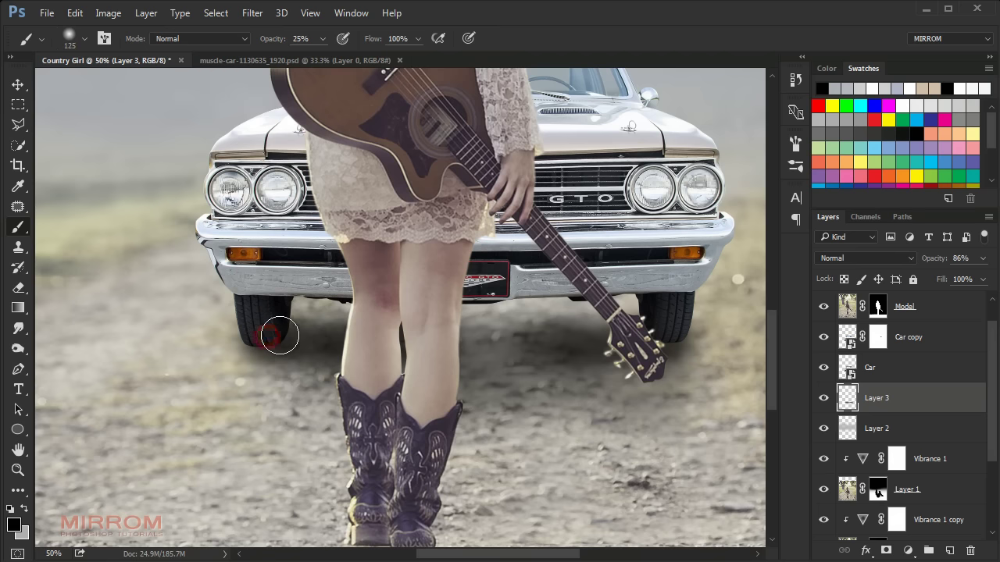
pyautogui.moveTo(277, 44); pyautogui.dragTo(281, 44)
pyautogui.press('[')
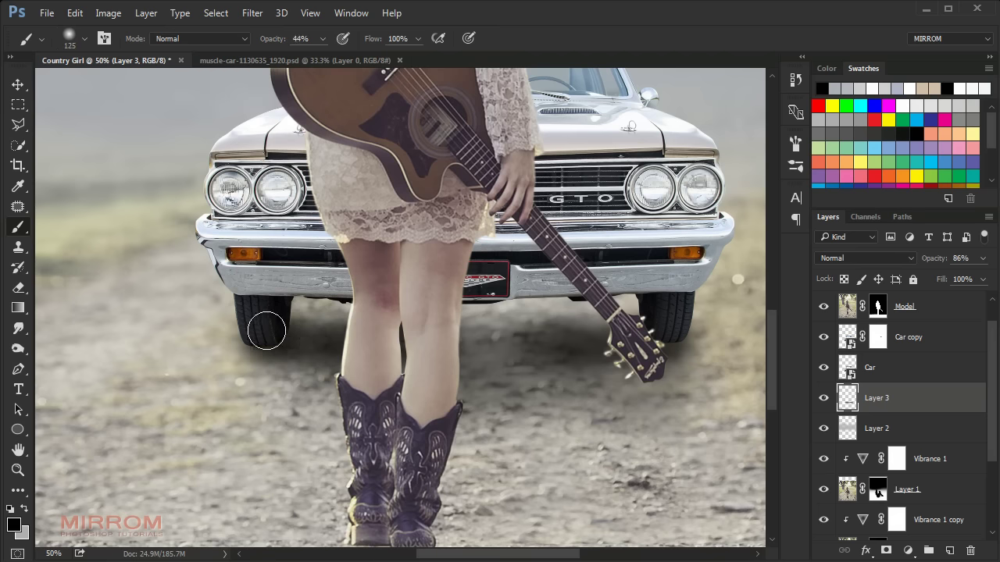
pyautogui.moveTo(263, 330); pyautogui.dragTo(305, 328)
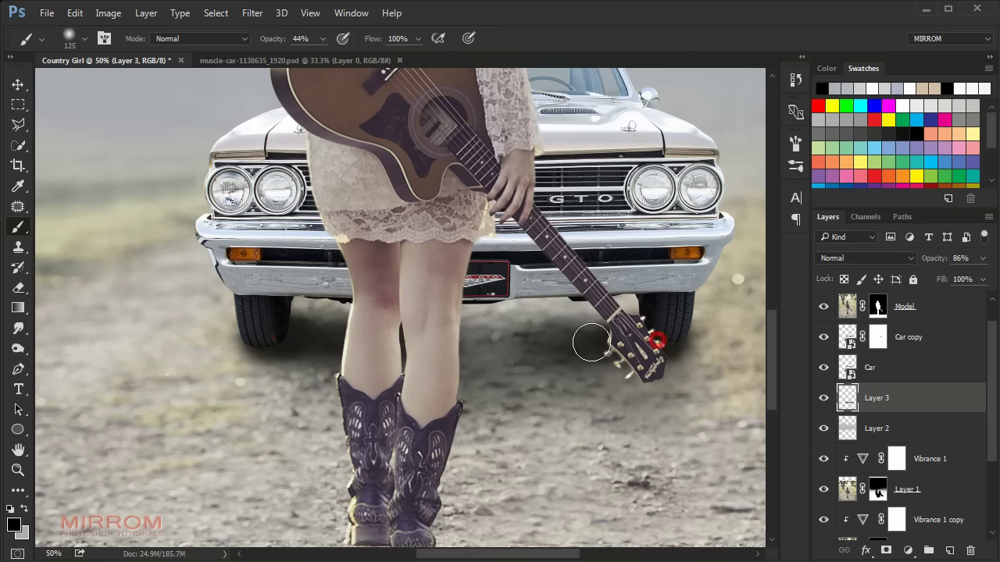
pyautogui.scroll(2, 617, 355)
pyautogui.press(']')
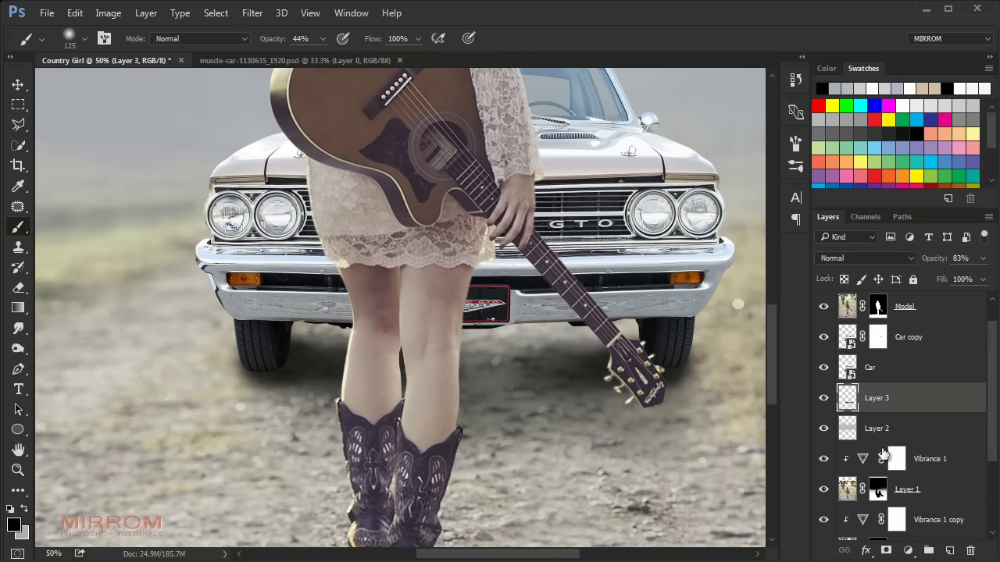
# Step: Add a mask to Layer 3 and paint out stray shadow left of the car
pyautogui.click(889, 556)
pyautogui.press(']')
pyautogui.click(219, 339)
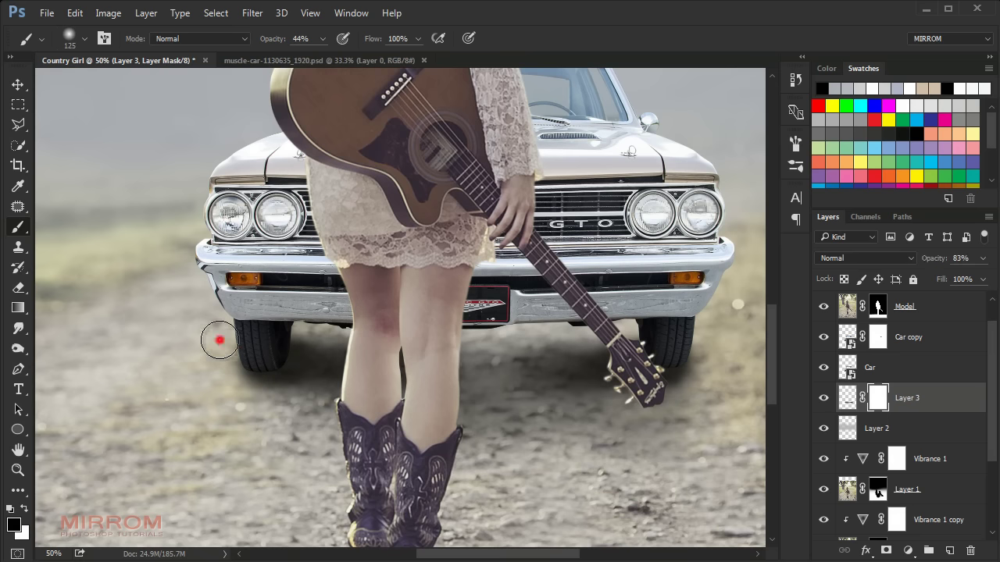
pyautogui.click(208, 359)
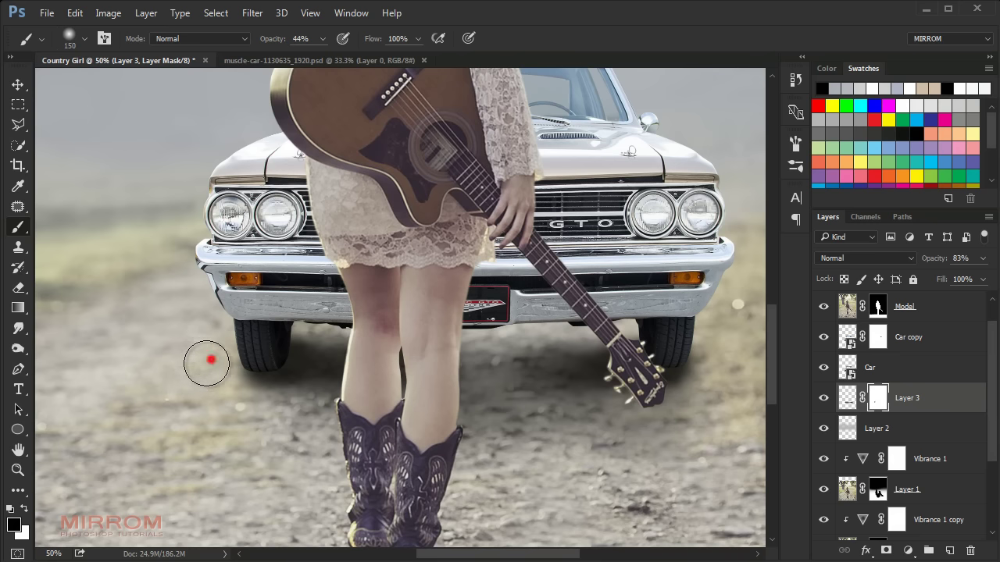
pyautogui.click(229, 406)
pyautogui.press(']')
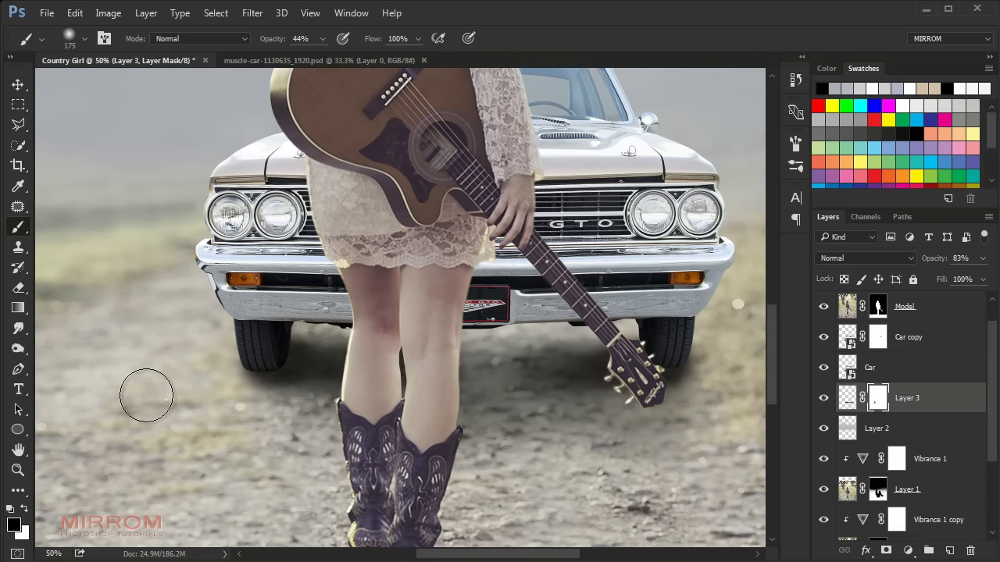
# Step: Paint faint shadow near the boots at about 21% brush opacity on Layer 3
pyautogui.click(853, 402)
pyautogui.moveTo(275, 43); pyautogui.dragTo(252, 48)
pyautogui.moveTo(289, 397); pyautogui.dragTo(325, 430)
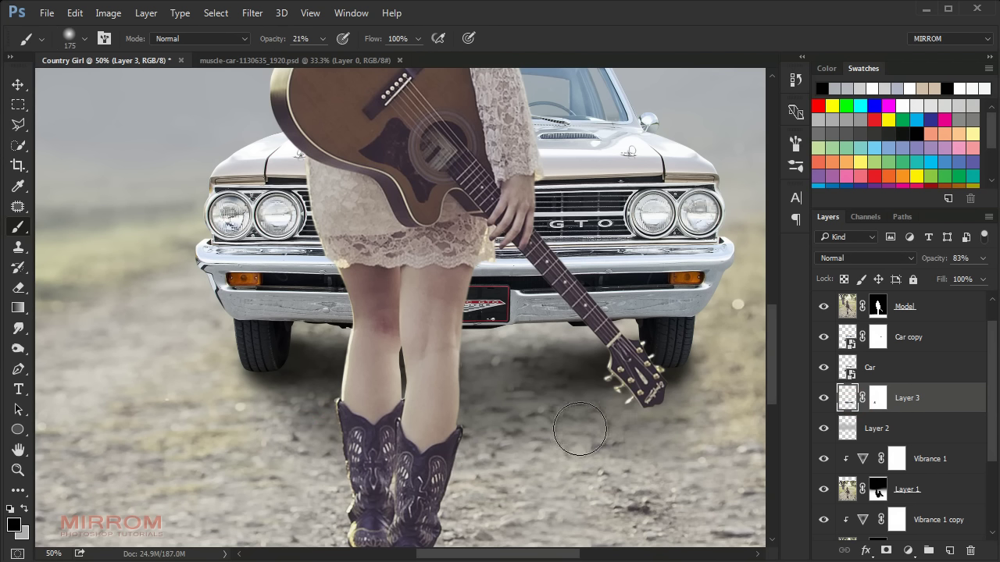
pyautogui.scroll(-1, 654, 442)
pyautogui.hotkey('ctrl', '0')
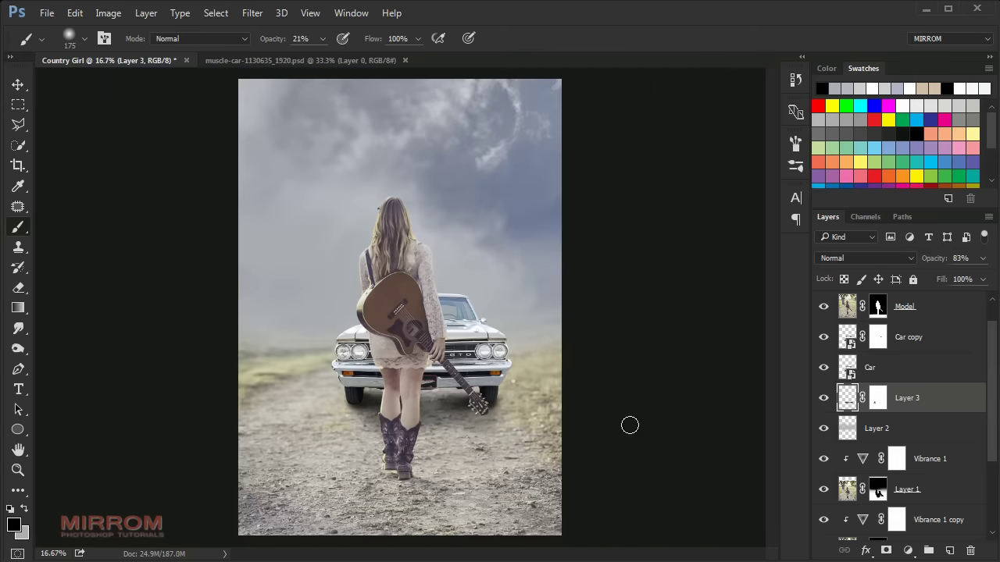
# Step: Add a Gradient Fill layer above Layer 2
pyautogui.press('v')
pyautogui.click(899, 426)
pyautogui.click(823, 428)
pyautogui.click(824, 428)
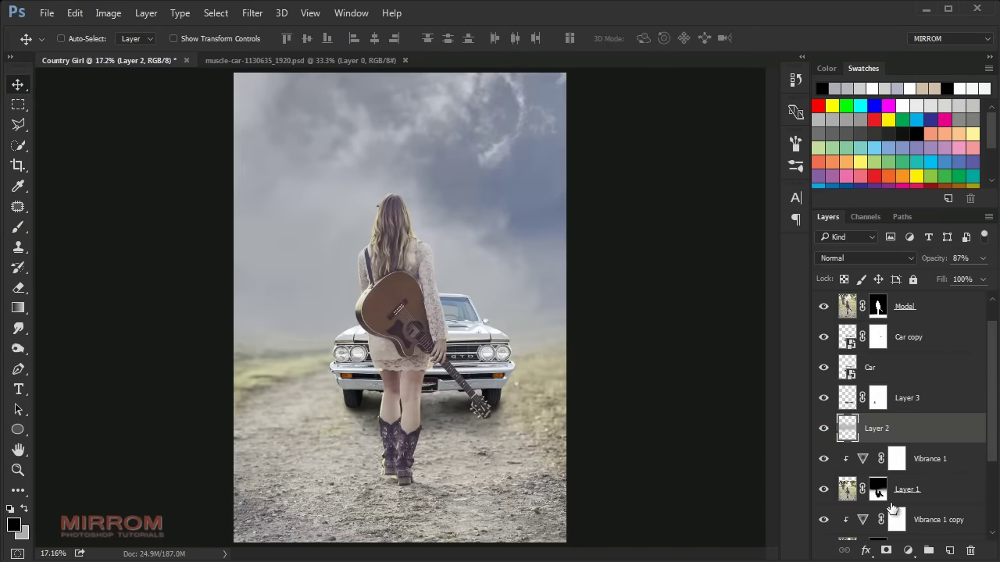
pyautogui.click(907, 551)
pyautogui.click(919, 220)
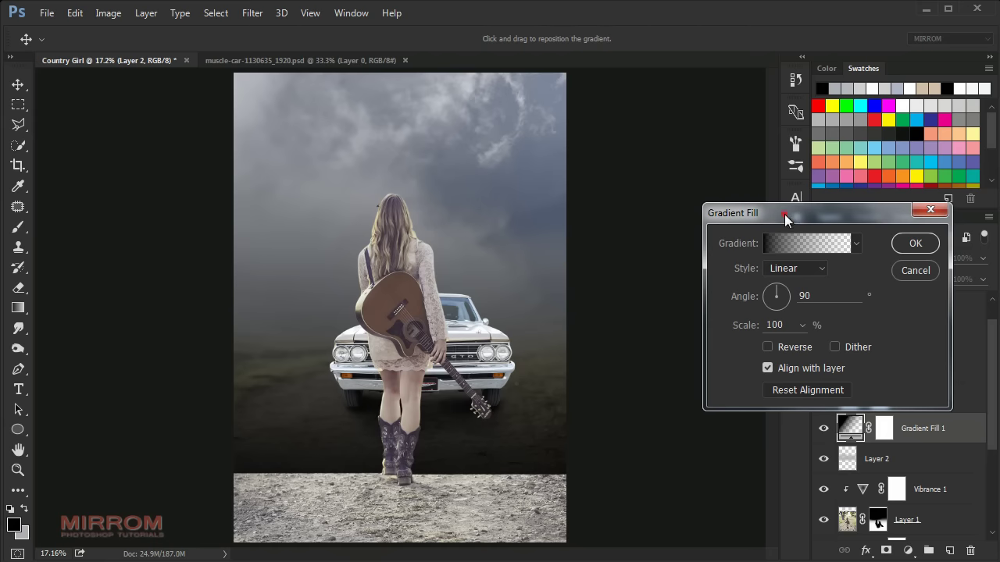
# Step: Make the gradient a radial white-to-transparent blend
pyautogui.click(732, 250)
pyautogui.click(733, 278)
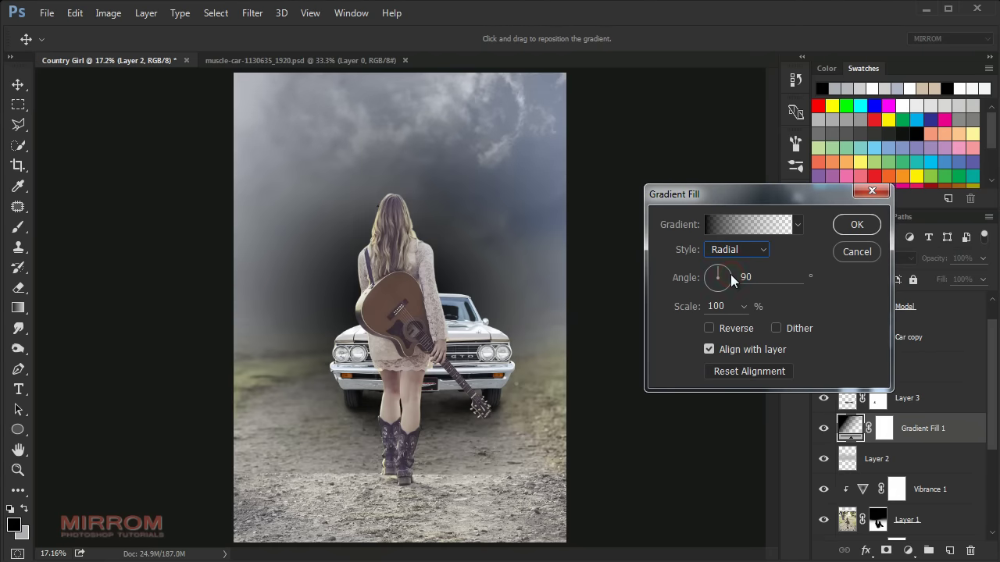
pyautogui.click(722, 227)
pyautogui.click(553, 350)
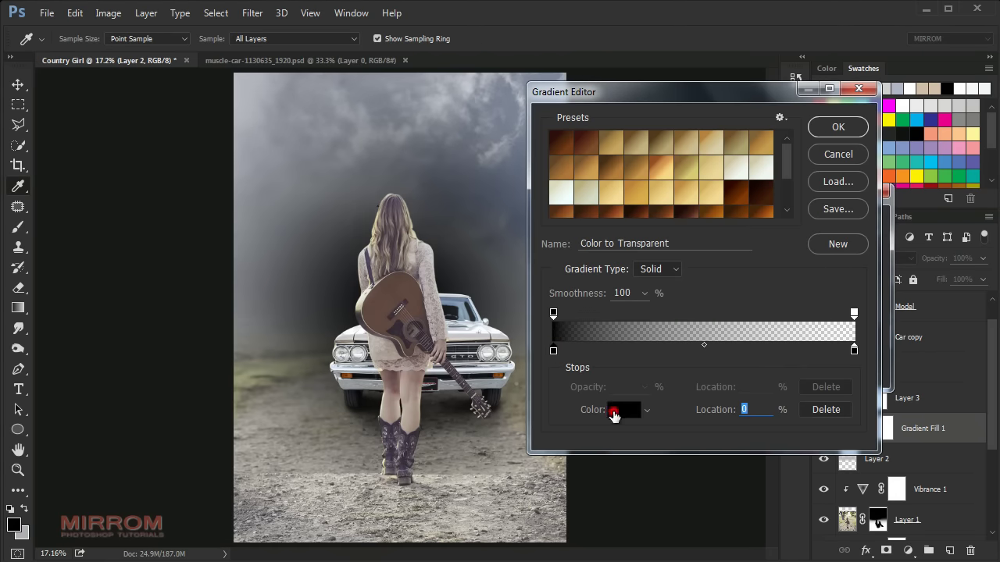
pyautogui.click(623, 409)
pyautogui.moveTo(578, 229); pyautogui.dragTo(559, 171)
pyautogui.click(906, 161)
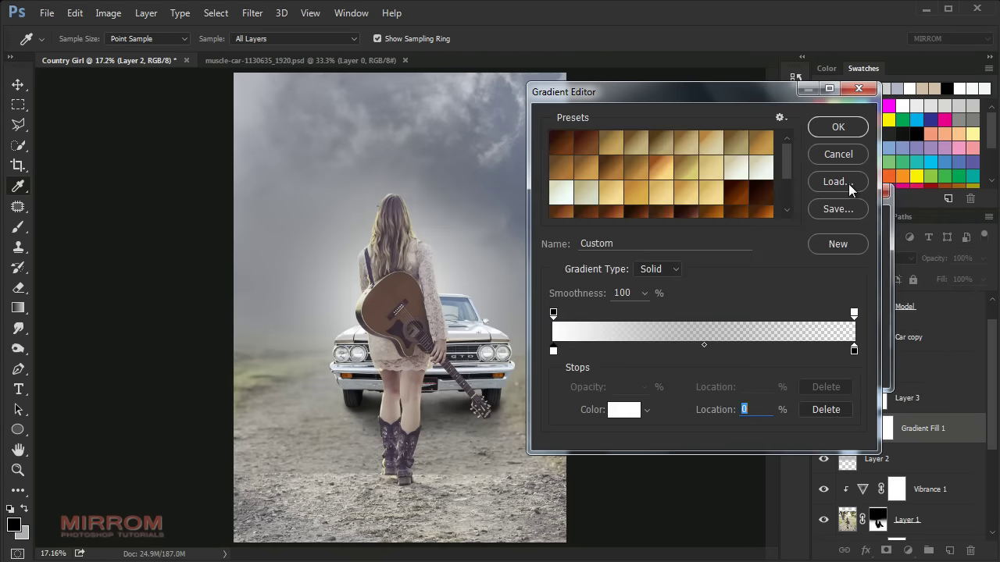
pyautogui.click(854, 351)
pyautogui.click(854, 313)
pyautogui.click(819, 132)
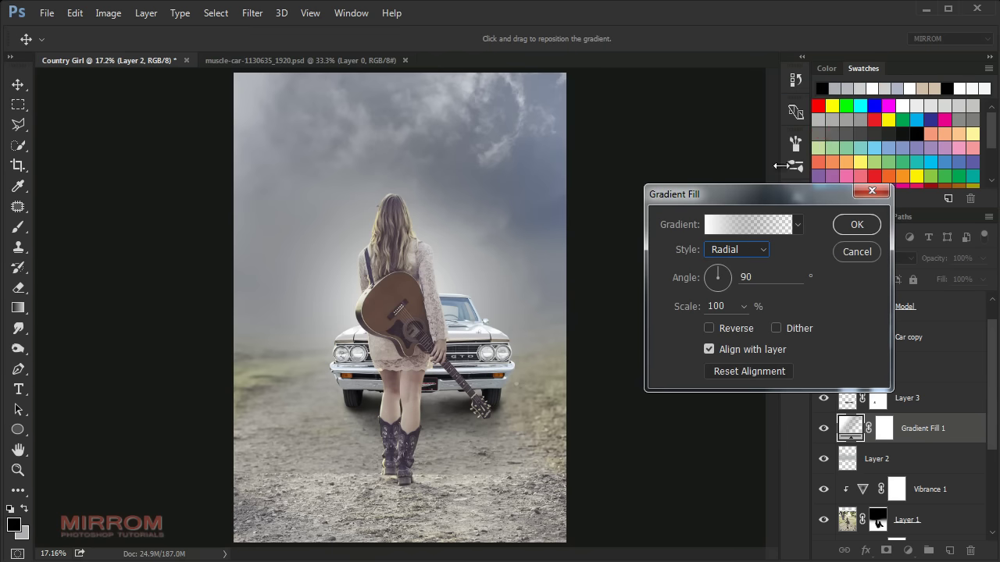
# Step: Centre the radial glow behind the girl's head at 117% scale
pyautogui.moveTo(676, 312); pyautogui.dragTo(685, 314)
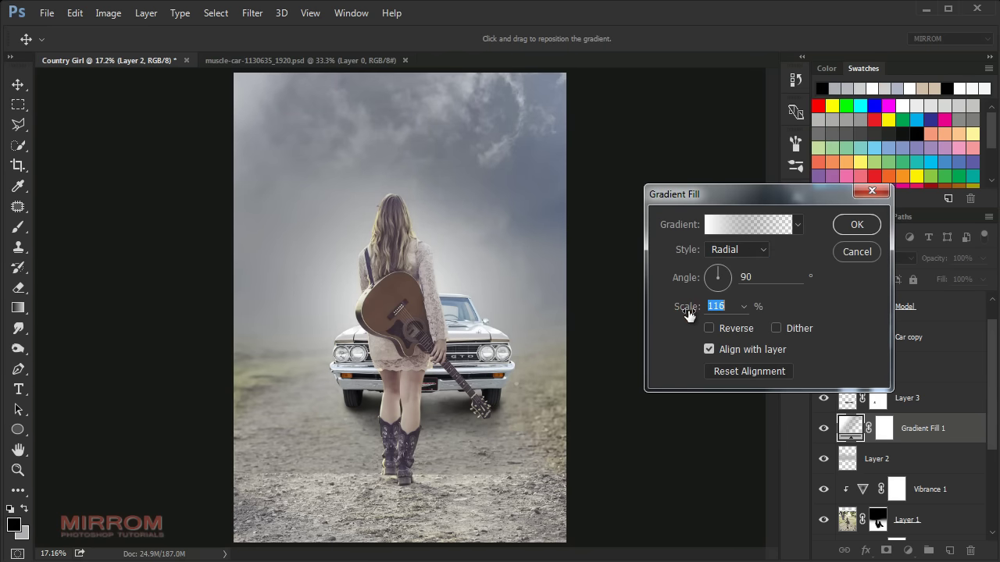
pyautogui.moveTo(437, 323); pyautogui.dragTo(453, 255)
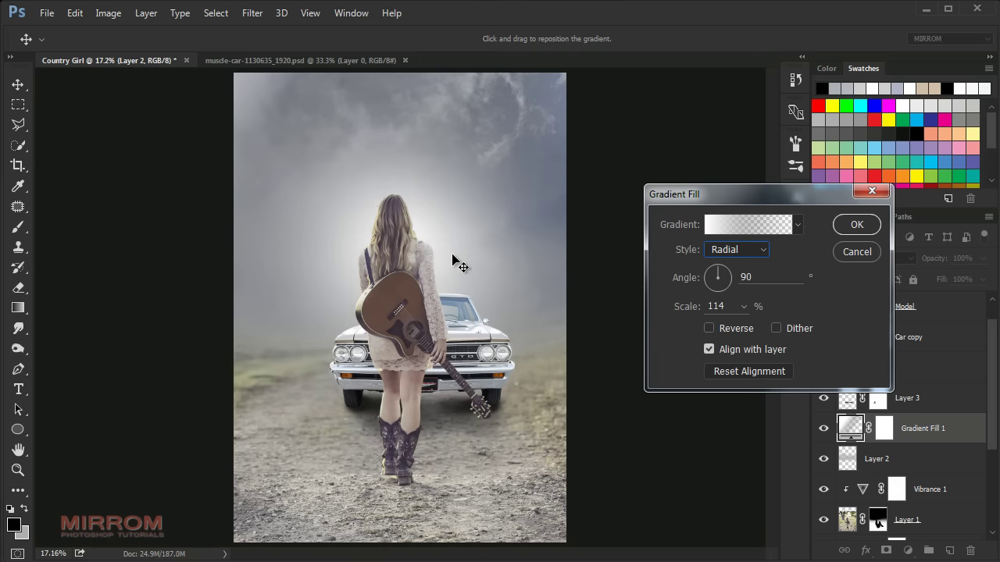
pyautogui.click(451, 268)
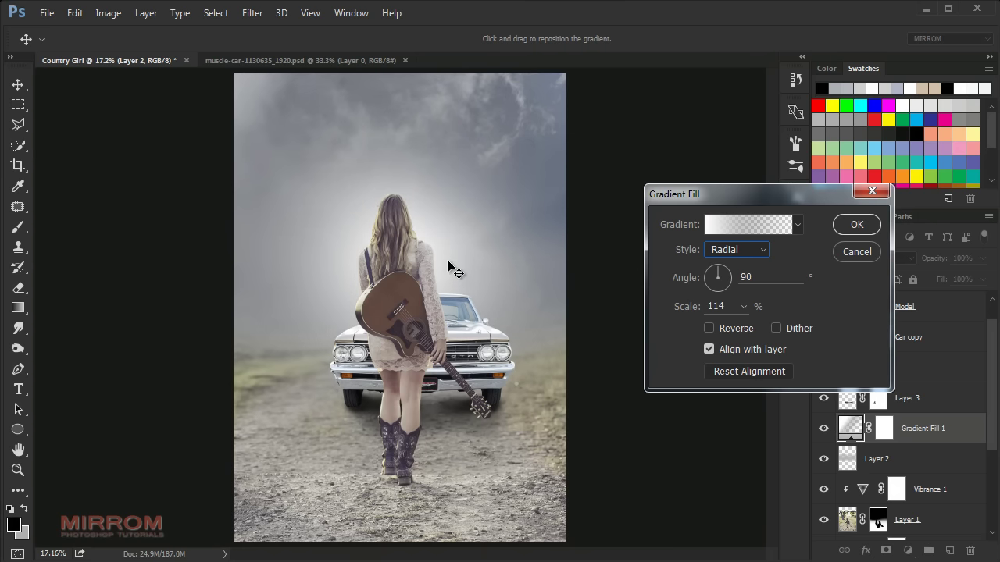
pyautogui.click(452, 257)
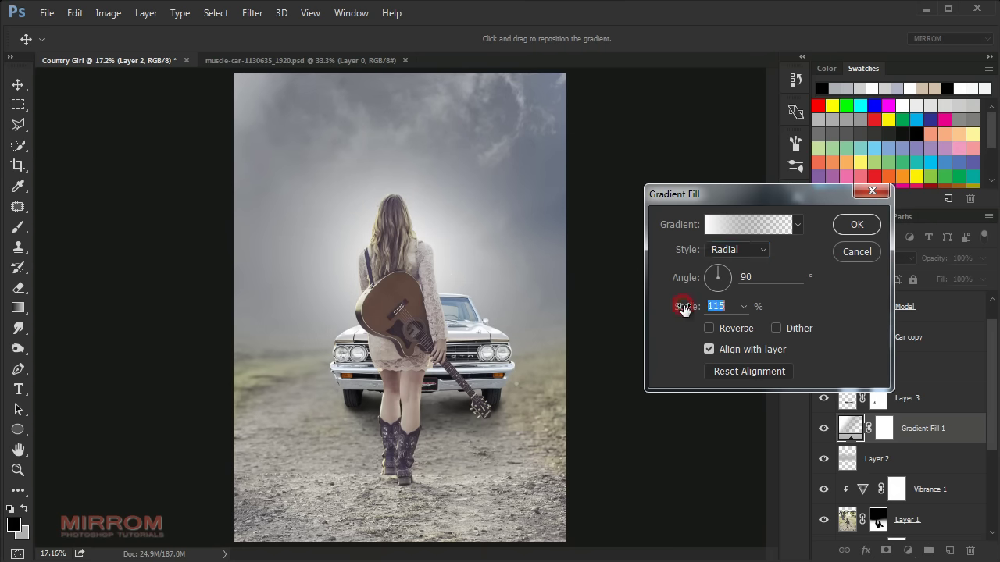
pyautogui.moveTo(474, 278)
pyautogui.mouseDown()
pyautogui.moveTo(449, 286)
pyautogui.moveTo(457, 276)
pyautogui.mouseUp()
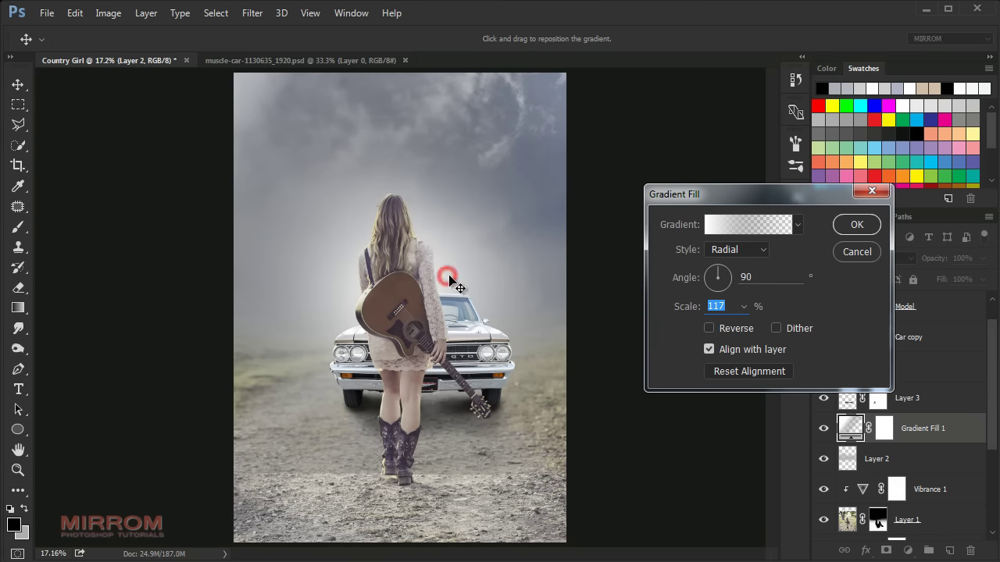
pyautogui.click(845, 232)
# Step: Blend the Gradient Fill 1 layer in Overlay and compare it on and off
pyautogui.click(891, 261)
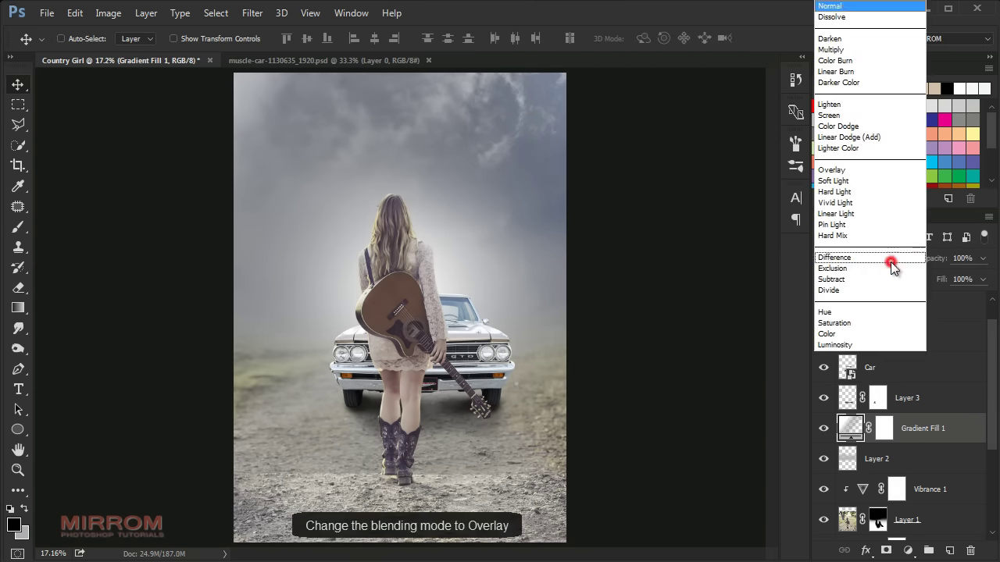
pyautogui.click(854, 170)
pyautogui.click(824, 428)
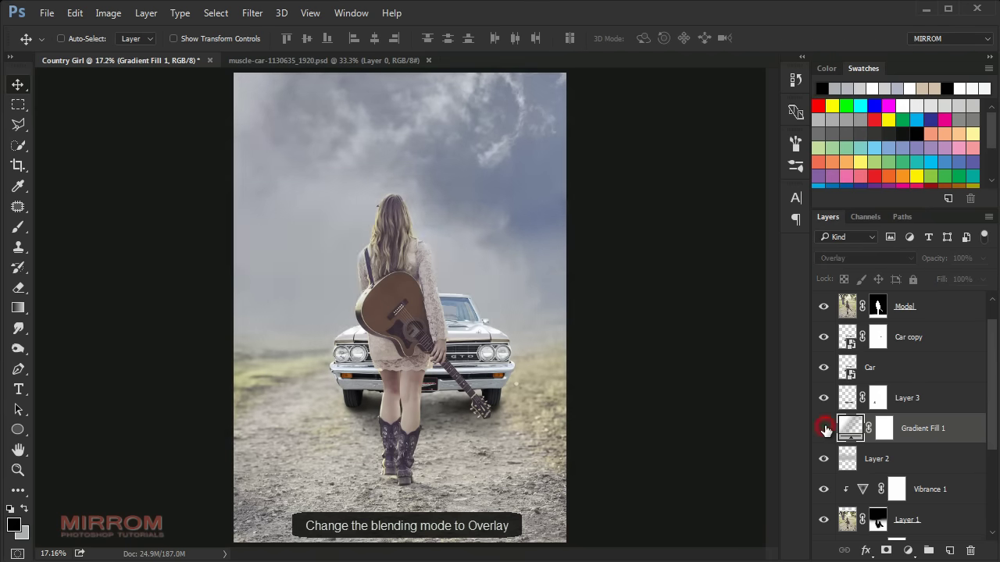
pyautogui.click(823, 428)
# Step: Add a clipped Vibrance layer and a Color Balance with midtones Magenta -44, Yellow -26
pyautogui.click(944, 309)
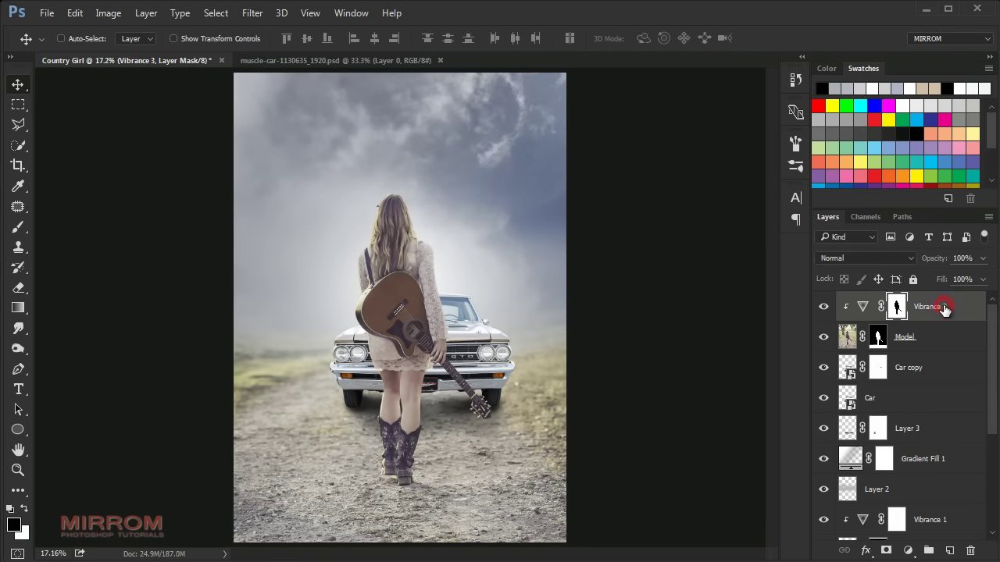
pyautogui.click(911, 552)
pyautogui.click(918, 381)
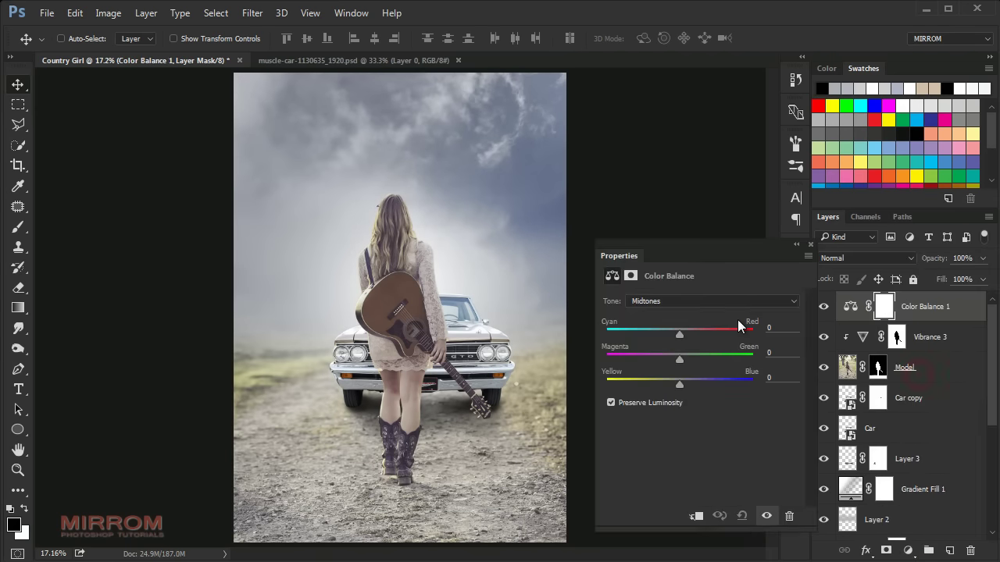
pyautogui.moveTo(679, 357)
pyautogui.mouseDown()
pyautogui.moveTo(652, 364)
pyautogui.moveTo(668, 385)
pyautogui.mouseUp()
pyautogui.click(811, 246)
pyautogui.click(941, 316)
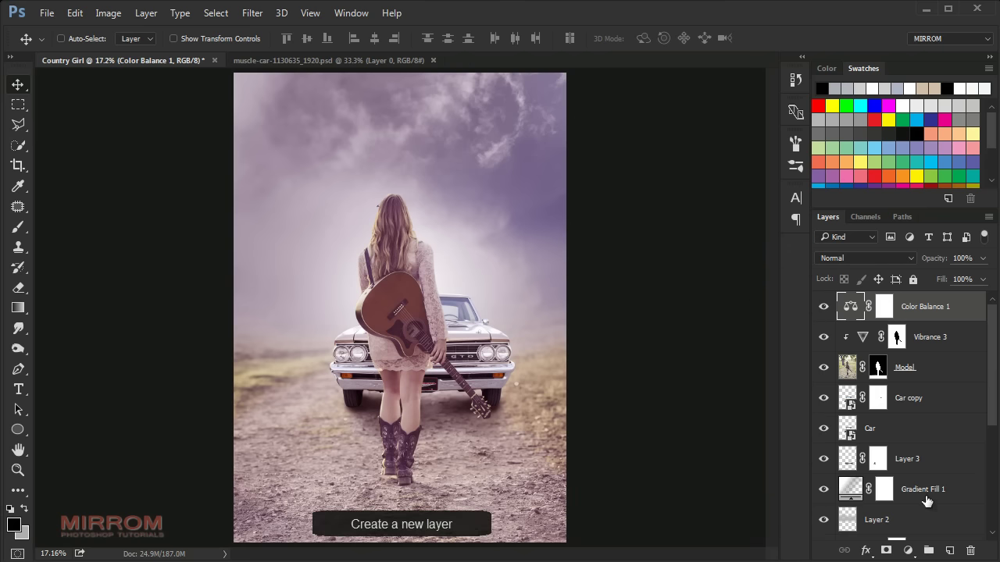
# Step: Add a new layer filled with 50% Gray and set to Overlay blend mode
pyautogui.click(946, 551)
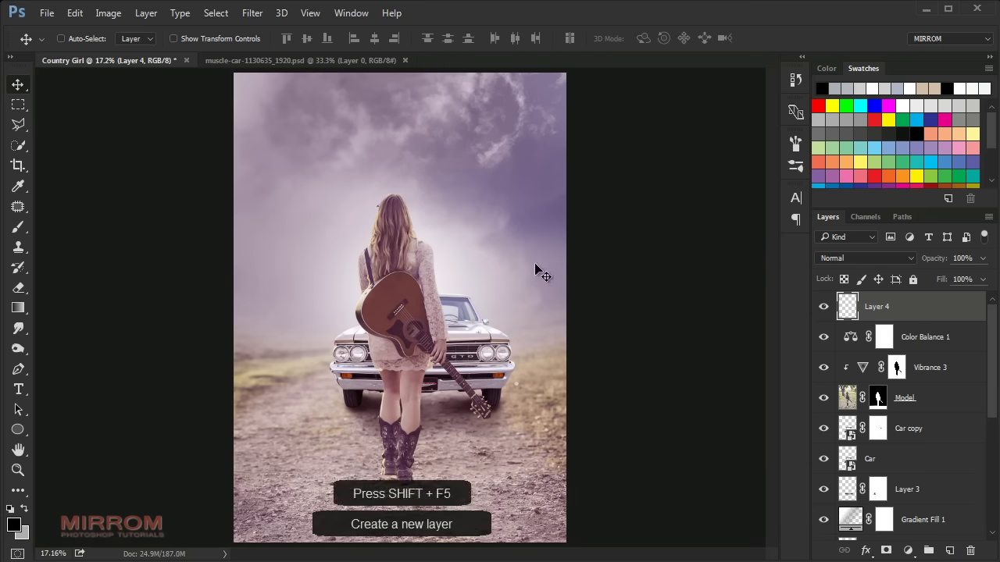
pyautogui.hotkey('shift', 'F5')
pyautogui.click(541, 203)
pyautogui.click(625, 409)
pyautogui.click(639, 160)
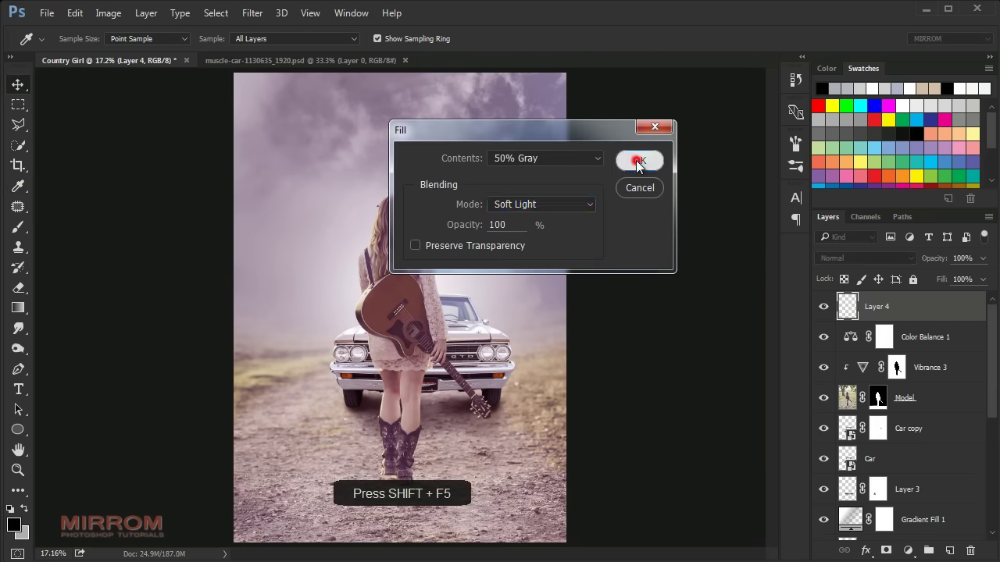
pyautogui.click(858, 260)
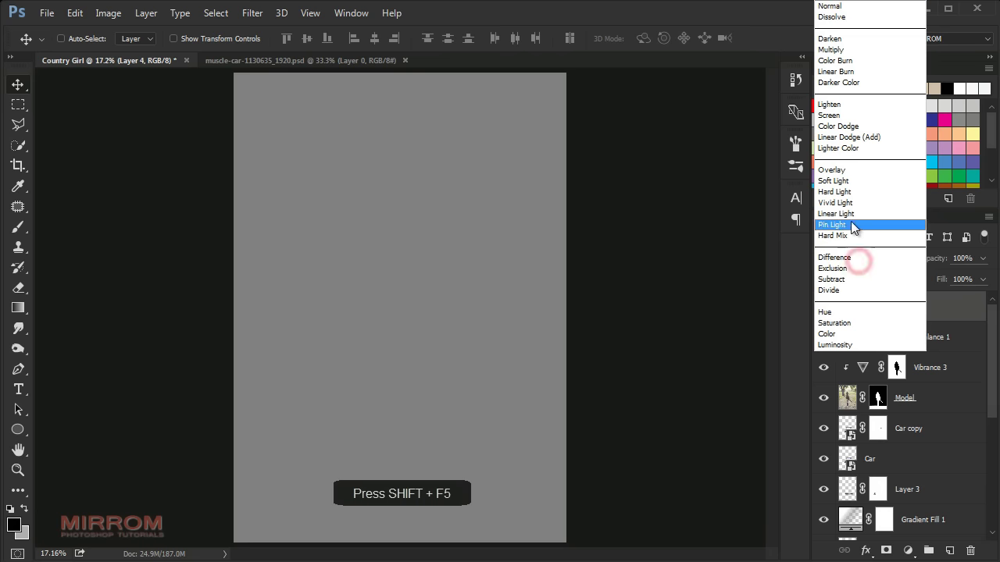
pyautogui.click(840, 170)
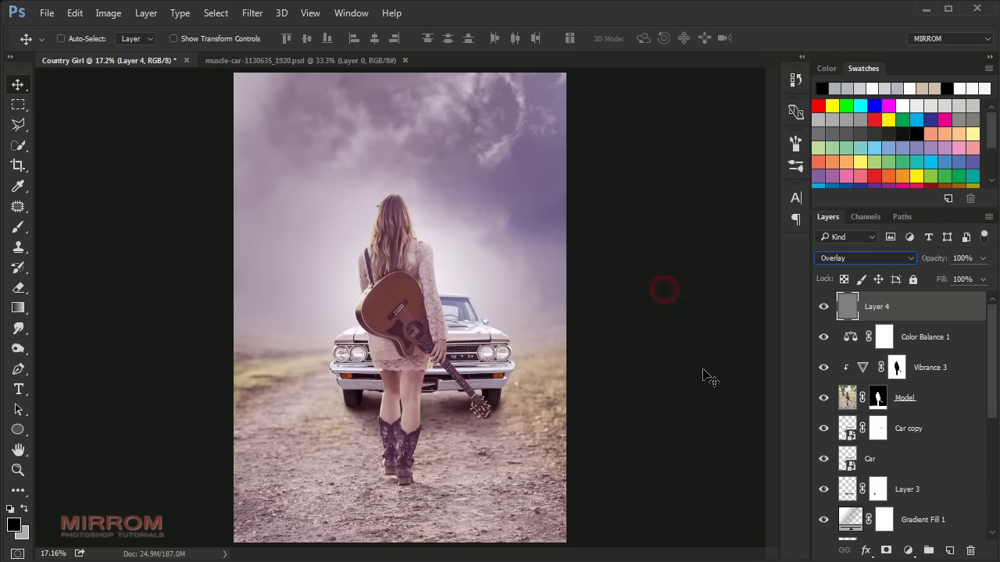
# Step: With the Burn tool at a 700-600 brush, darken the ground's bottom strip and lower-left corner
pyautogui.click(18, 348)
pyautogui.click(129, 346)
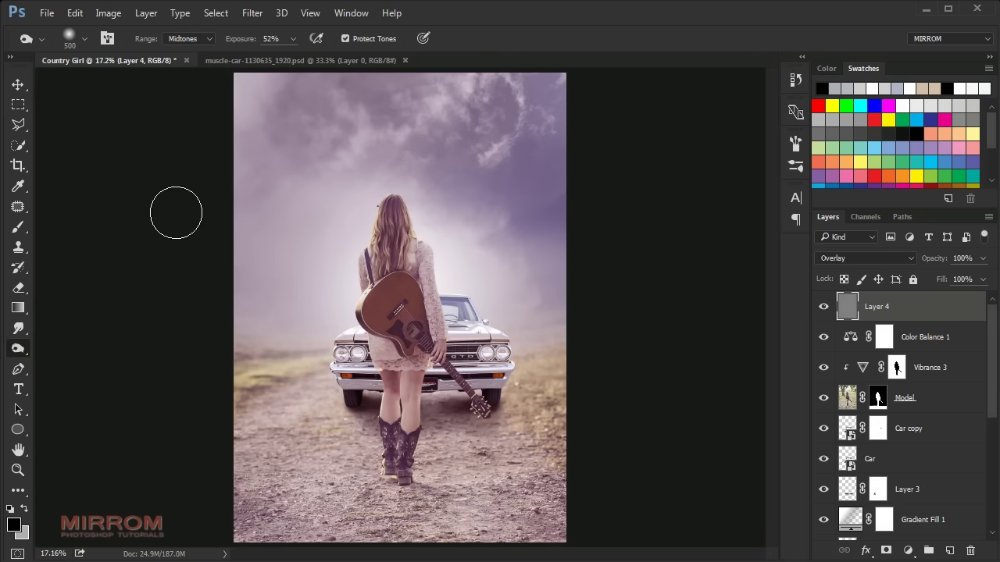
pyautogui.click(139, 469)
pyautogui.click(154, 279)
pyautogui.press(']')
pyautogui.press(']')
pyautogui.moveTo(226, 531); pyautogui.dragTo(581, 537)
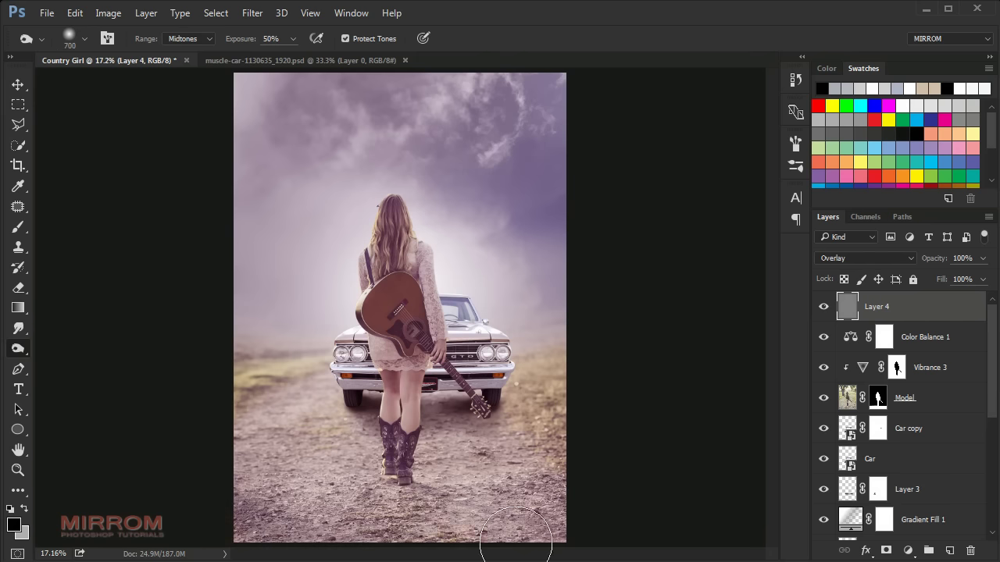
pyautogui.press('[')
pyautogui.click(323, 458)
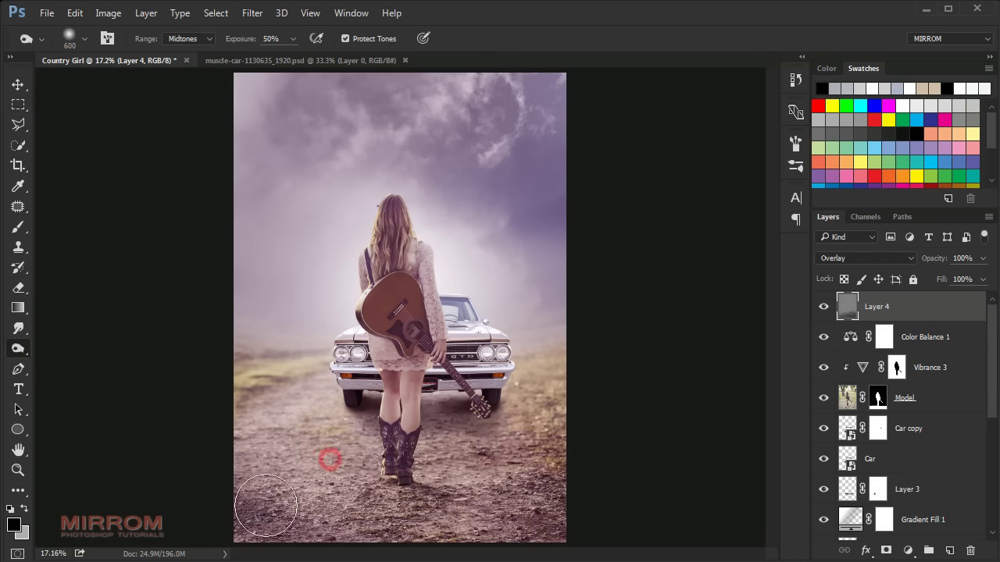
# Step: Burn the girl's legs and boots with a 125 brush
pyautogui.click(442, 474)
pyautogui.press('[')
pyautogui.press('[')
pyautogui.press('[')
pyautogui.moveTo(395, 289); pyautogui.dragTo(398, 429)
pyautogui.moveTo(352, 266); pyautogui.dragTo(359, 468)
pyautogui.click(417, 275)
pyautogui.moveTo(353, 328); pyautogui.dragTo(355, 391)
pyautogui.moveTo(391, 305); pyautogui.dragTo(394, 422)
# Step: Burn the girl's hair with a 150 brush
pyautogui.scroll(1, 466, 315)
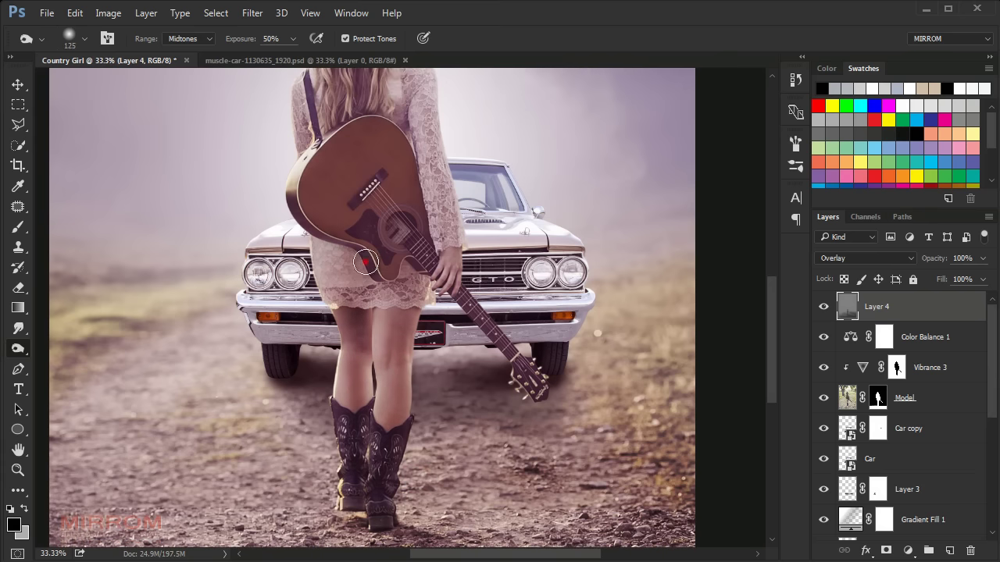
pyautogui.press(']')
pyautogui.scroll(5, 344, 219)
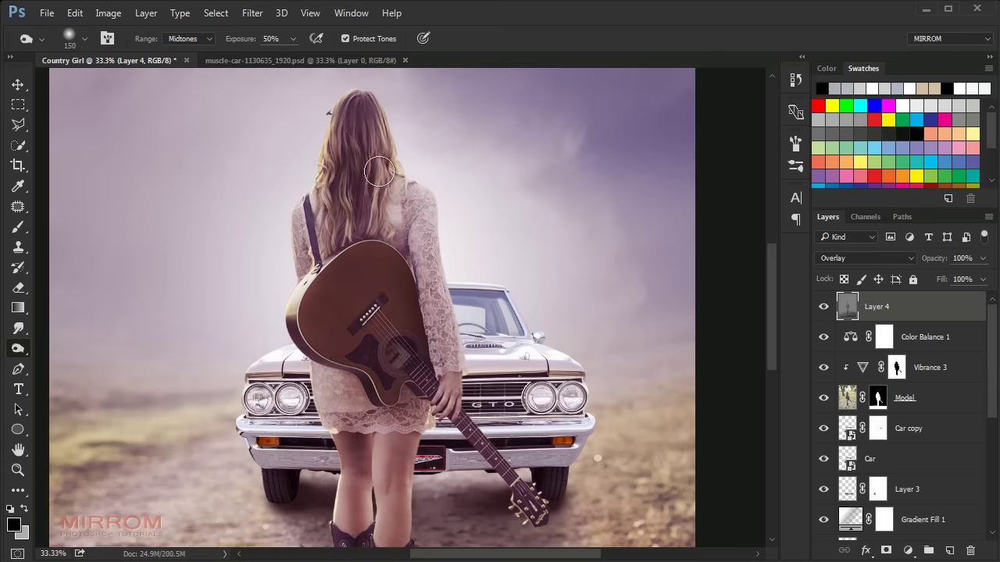
pyautogui.moveTo(383, 125)
pyautogui.mouseDown()
pyautogui.moveTo(324, 206)
pyautogui.moveTo(312, 258)
pyautogui.mouseUp()
pyautogui.moveTo(391, 234); pyautogui.dragTo(453, 371)
pyautogui.scroll(-1, 445, 359)
# Step: Inside the girl's selection, burn the guitar neck with an 80 brush at 39% exposure
pyautogui.press('[')
pyautogui.press('[')
pyautogui.press('[')
pyautogui.press('3')
pyautogui.press('9')
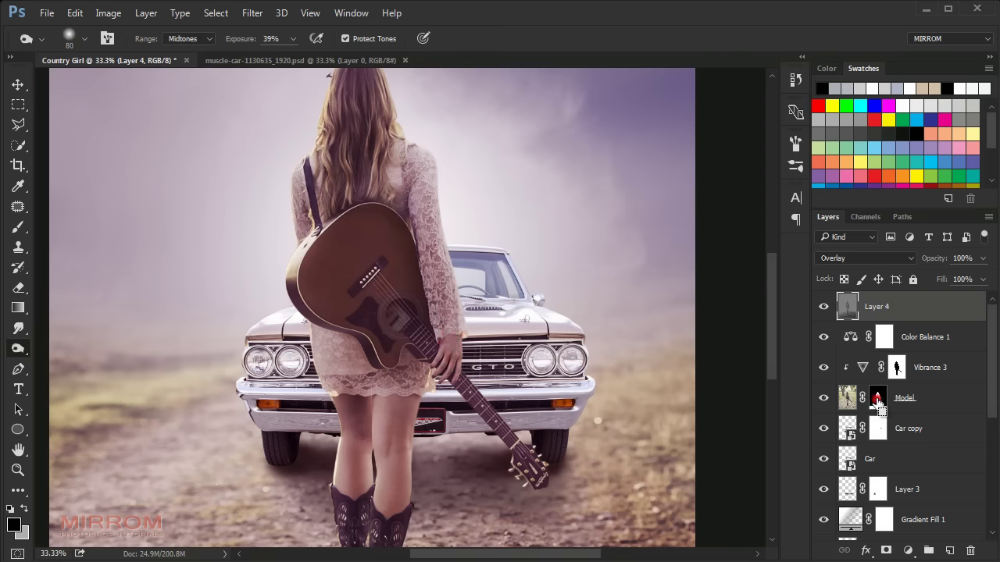
pyautogui.keyDown('ctrl'); pyautogui.click(877, 400); pyautogui.keyUp('ctrl')
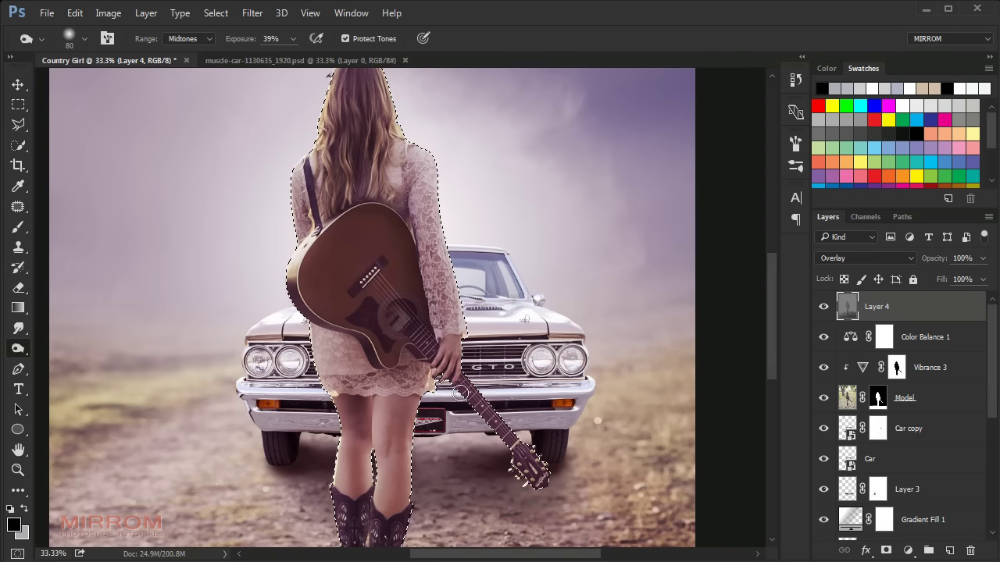
pyautogui.moveTo(460, 393); pyautogui.dragTo(541, 480)
pyautogui.hotkey('ctrl', 'd')
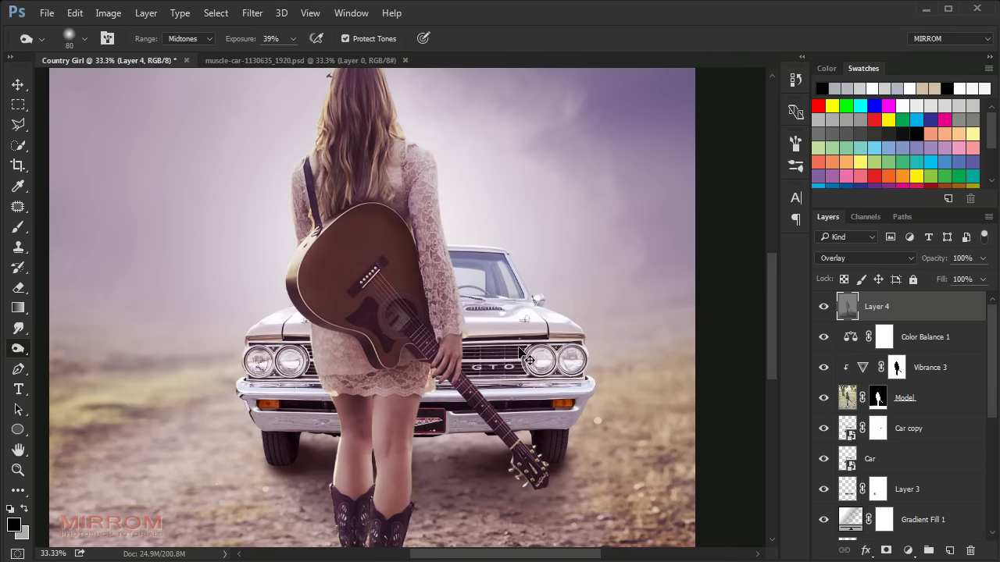
# Step: Protect the girl with an inverted selection and darken the shadow under the car's left tyre
pyautogui.hotkey('ctrl', '-')
pyautogui.scroll(-1, 519, 345)
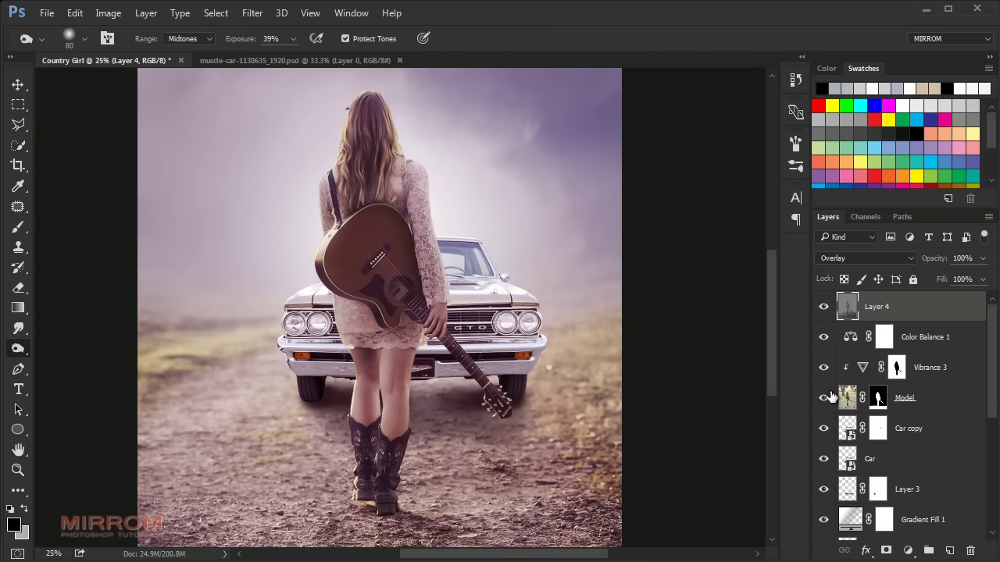
pyautogui.scroll(-1, 714, 357)
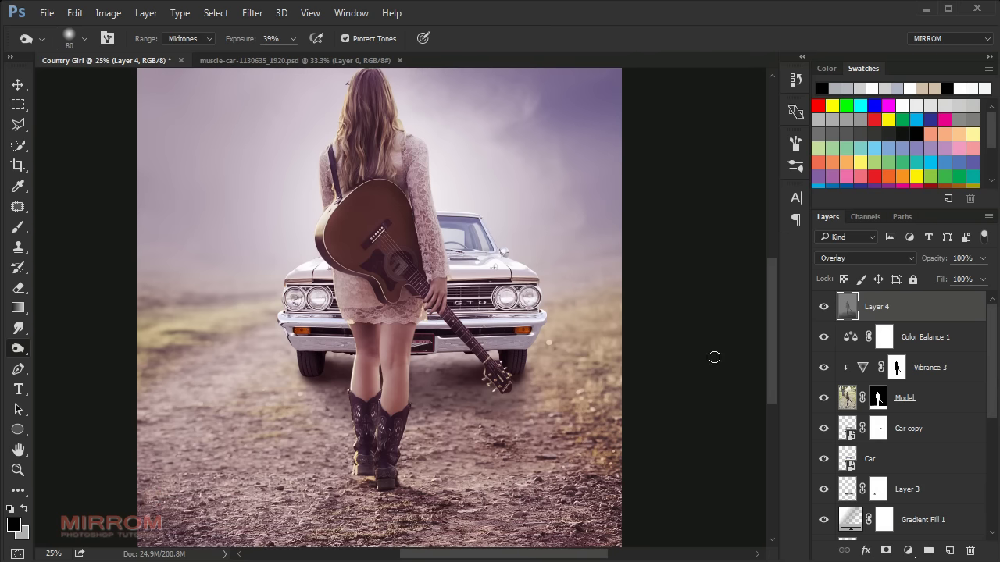
pyautogui.keyDown('ctrl'); pyautogui.click(877, 399); pyautogui.keyUp('ctrl')
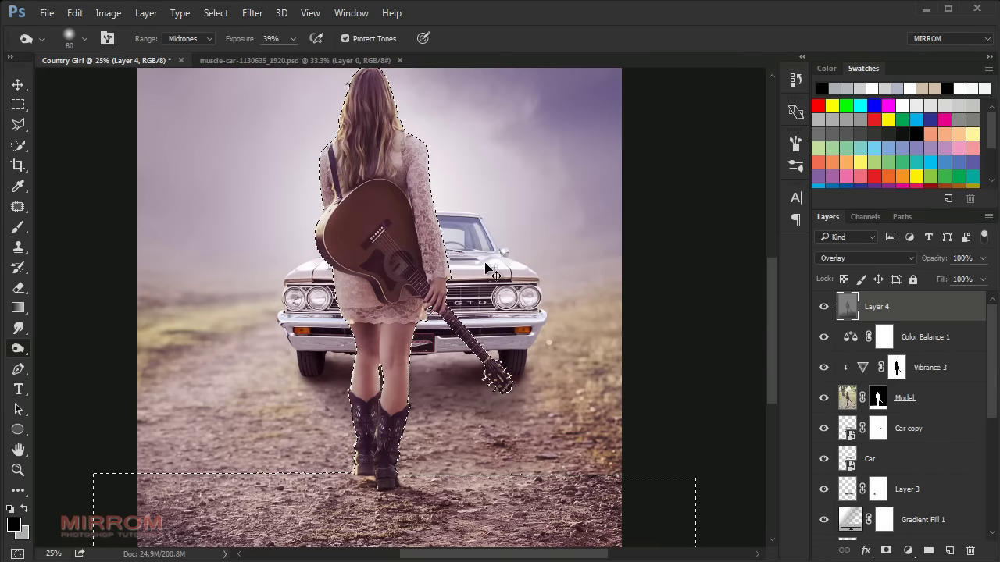
pyautogui.hotkey('ctrl', 'shift', 'i')
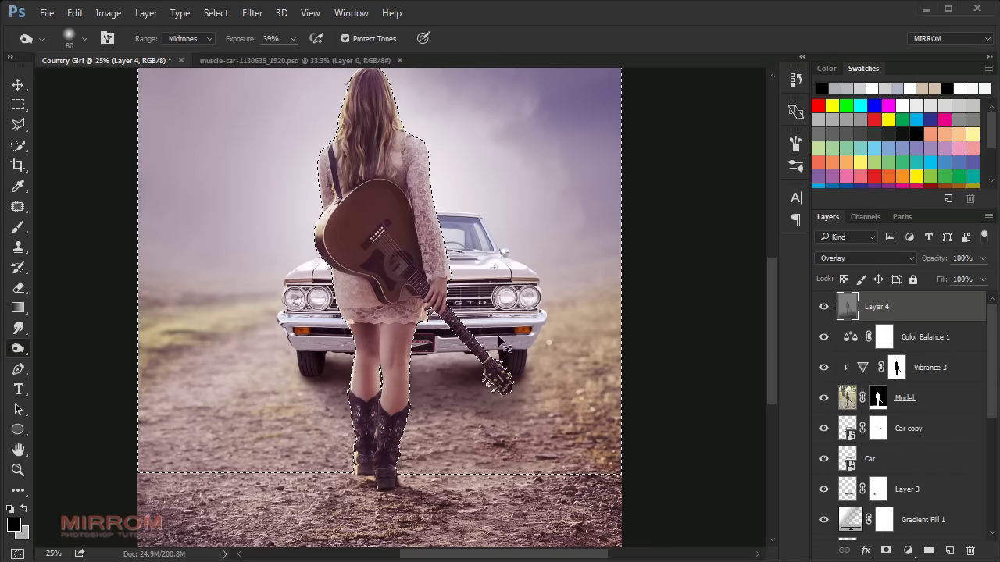
pyautogui.hotkey('ctrl', '+')
pyautogui.press(']')
pyautogui.press(']')
pyautogui.press(']')
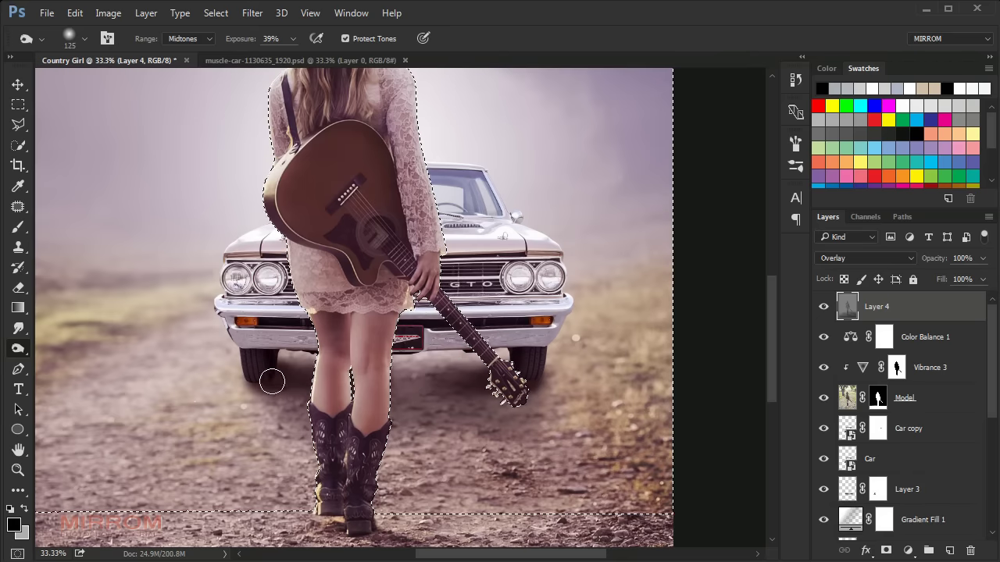
pyautogui.moveTo(259, 375); pyautogui.dragTo(268, 383)
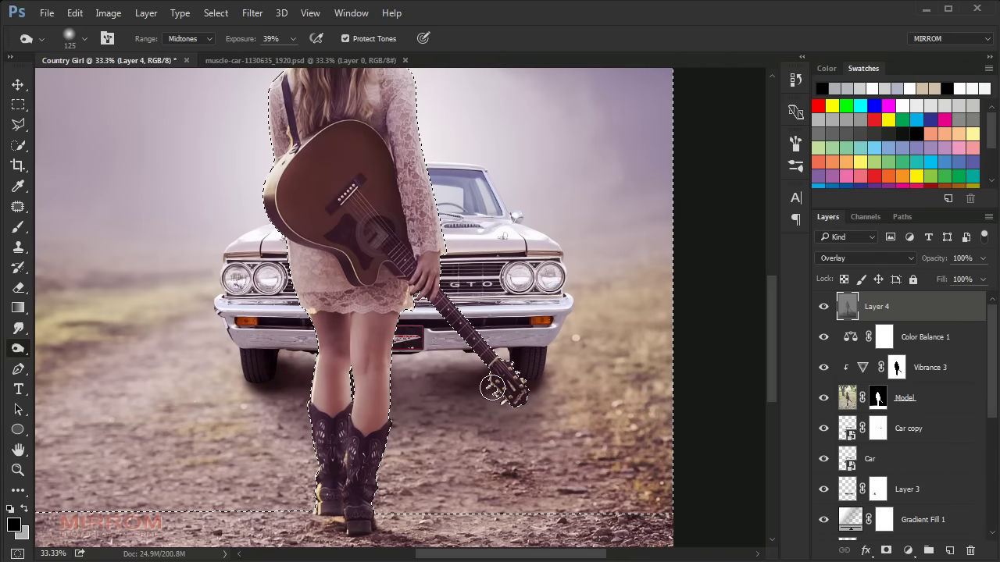
# Step: Burn the car's bumper, hood and windshield, then compare the grey layer on and off
pyautogui.press(']')
pyautogui.moveTo(479, 338)
pyautogui.mouseDown()
pyautogui.moveTo(414, 336)
pyautogui.moveTo(500, 248)
pyautogui.mouseUp()
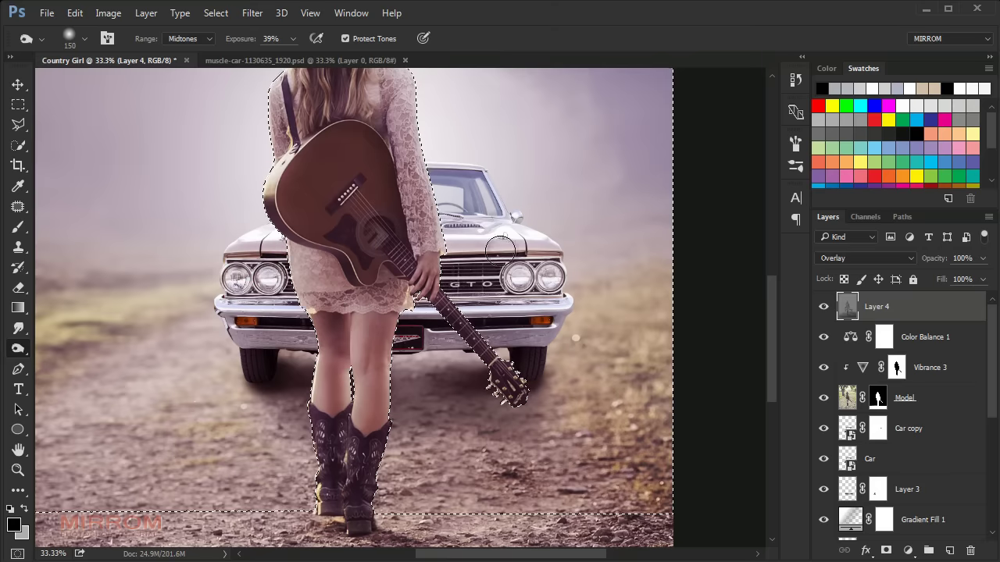
pyautogui.press('[')
pyautogui.press('[')
pyautogui.press('[')
pyautogui.moveTo(424, 179)
pyautogui.mouseDown()
pyautogui.moveTo(300, 226)
pyautogui.moveTo(352, 340)
pyautogui.moveTo(459, 309)
pyautogui.mouseUp()
pyautogui.hotkey('ctrl', '-')
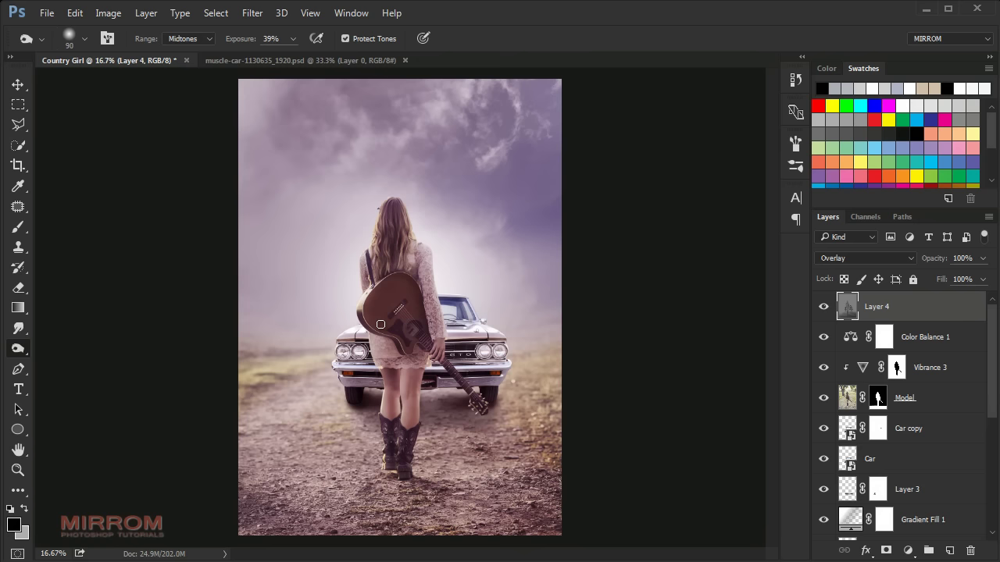
pyautogui.press('v')
pyautogui.doubleClick(824, 308)
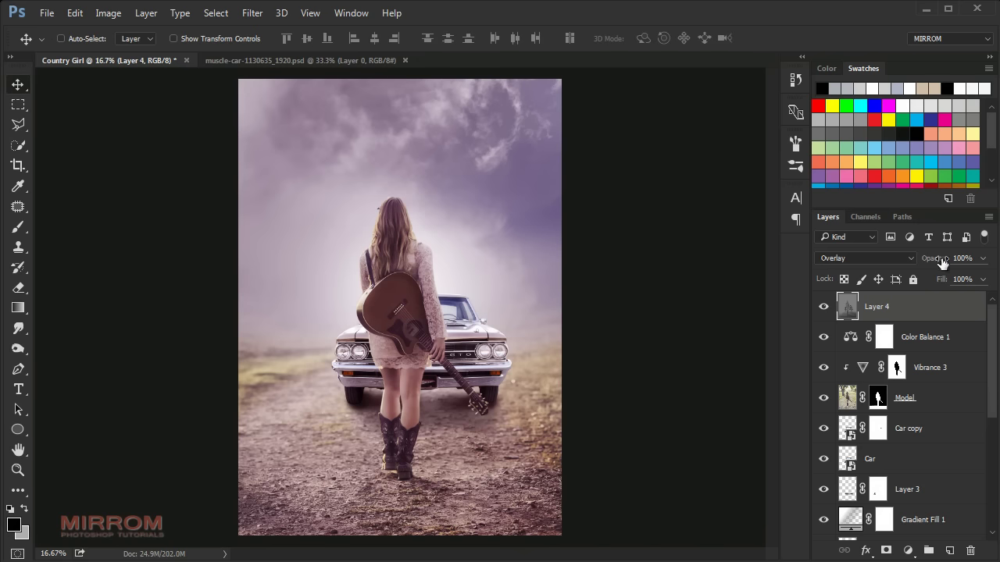
# Step: Lower Layer 4's opacity to 95% and compare the image with it hidden and shown
pyautogui.moveTo(943, 262); pyautogui.dragTo(938, 263)
pyautogui.click(823, 307)
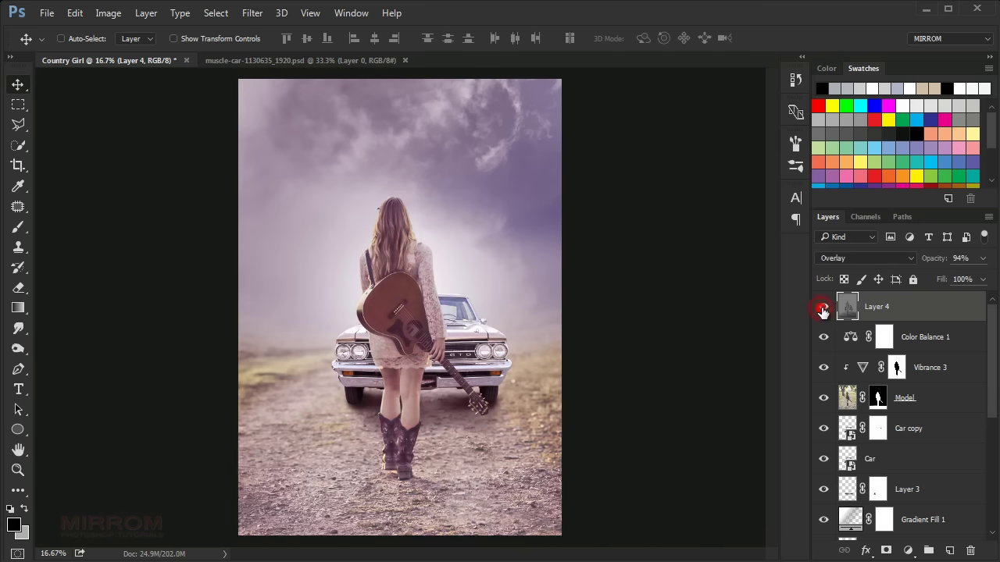
pyautogui.click(823, 307)
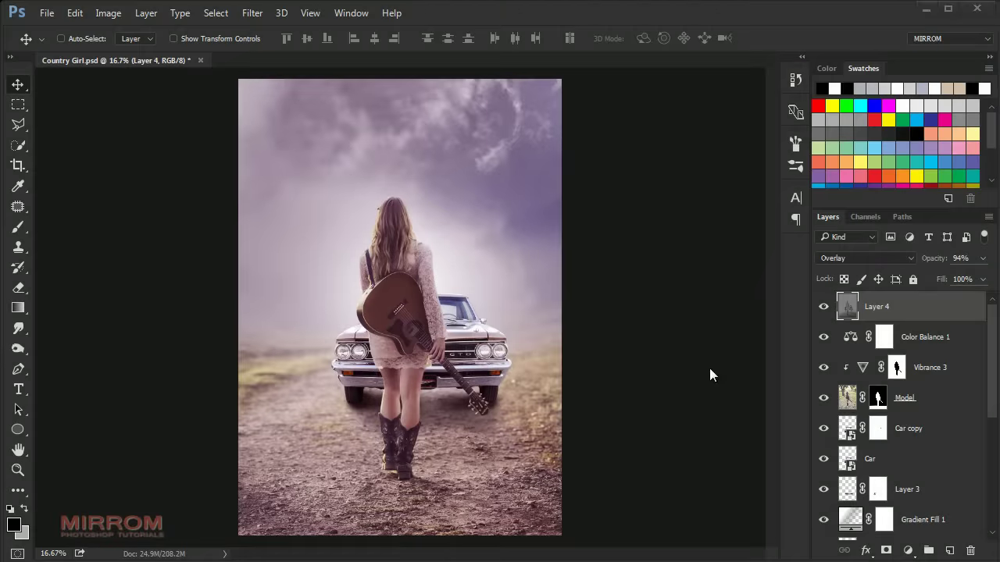
pyautogui.click(709, 367)
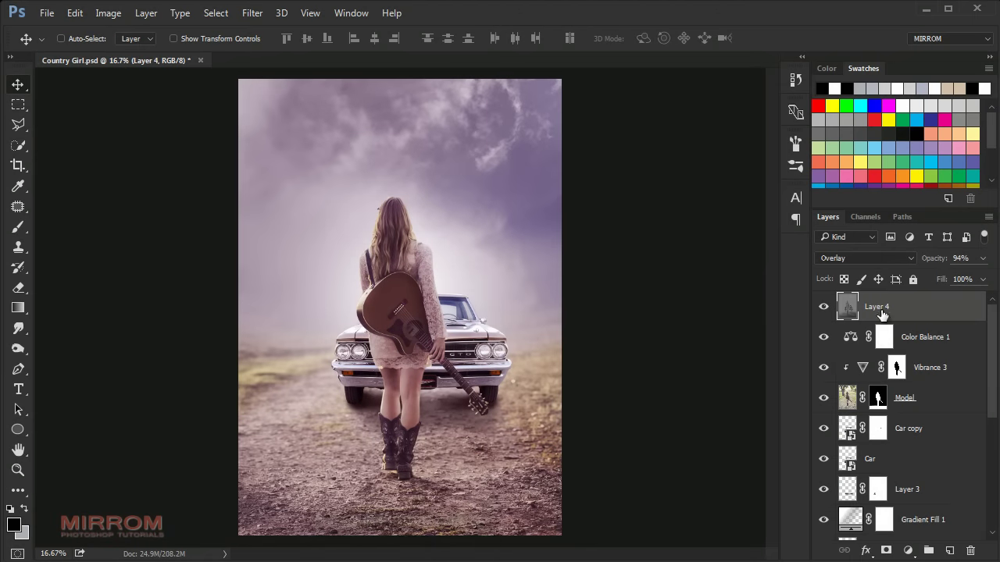
# Step: Launch Nik Collection Color Efex Pro 4 on the merged top layer
pyautogui.click(928, 311)
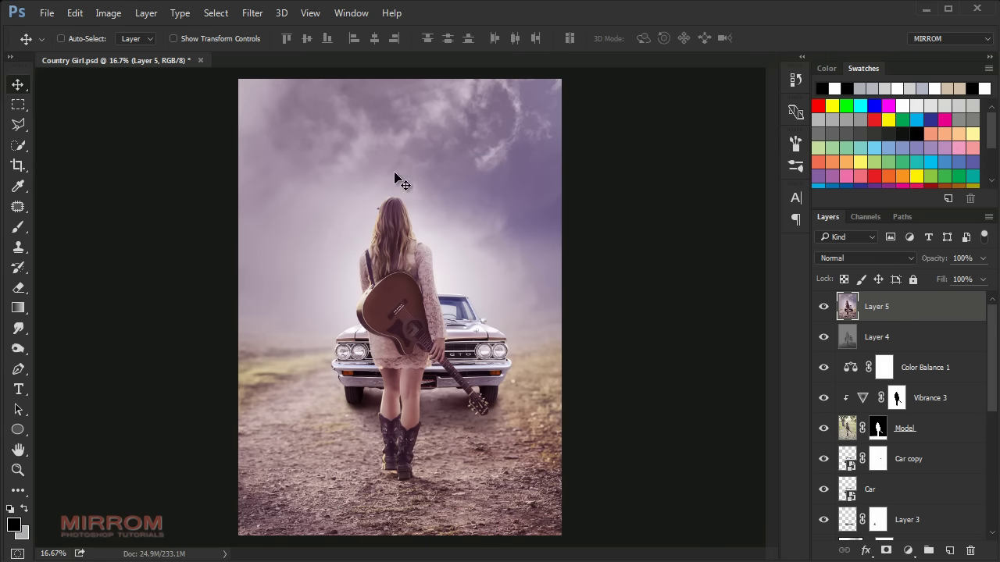
pyautogui.click(253, 12)
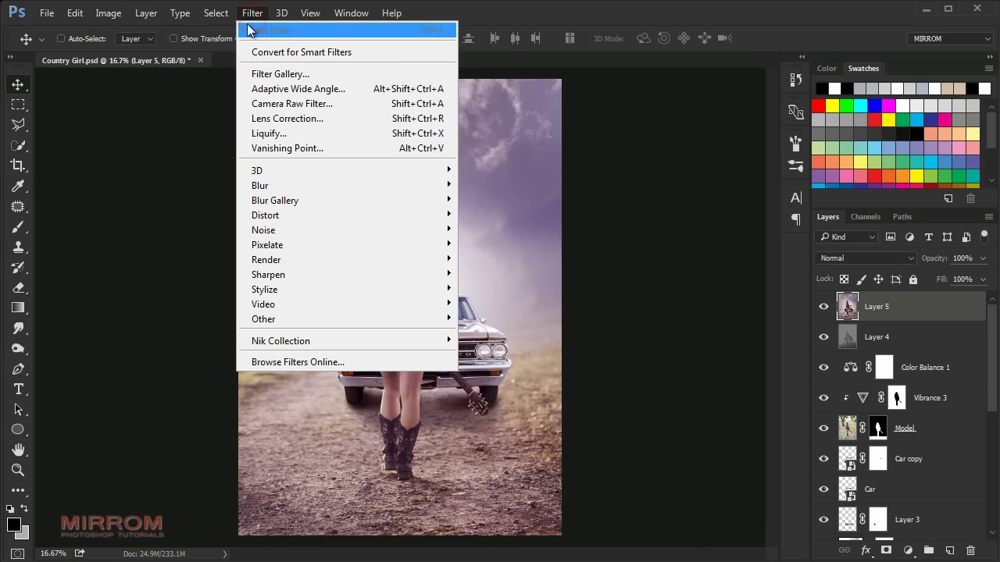
pyautogui.click(364, 341)
pyautogui.click(562, 351)
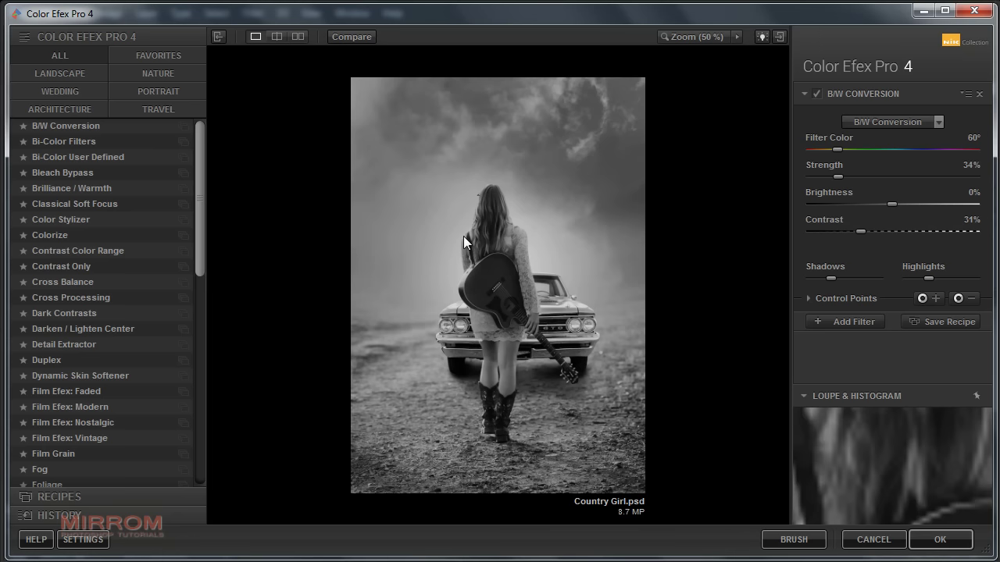
# Step: Apply the Cross Processing filter with method Y06
pyautogui.click(117, 297)
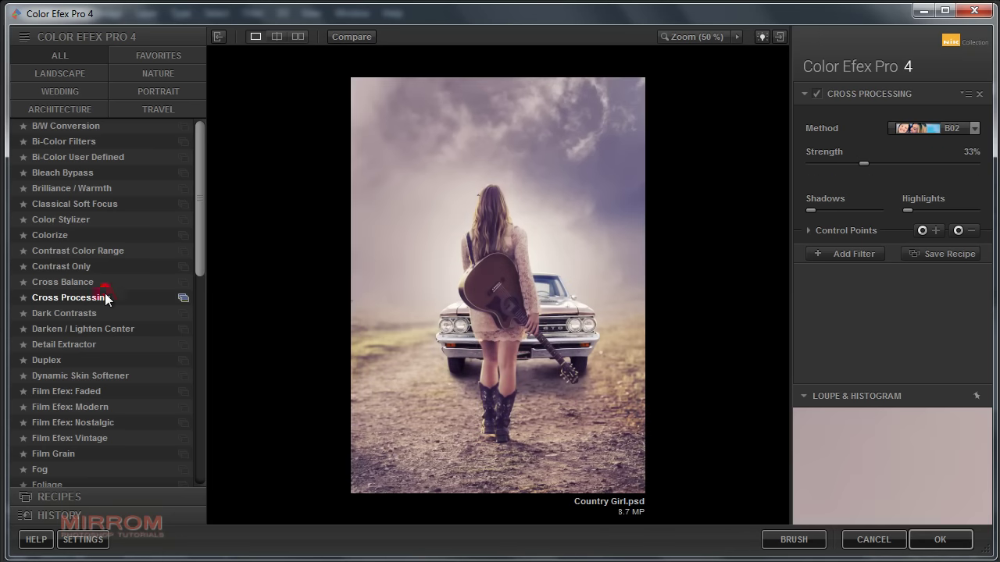
pyautogui.click(941, 129)
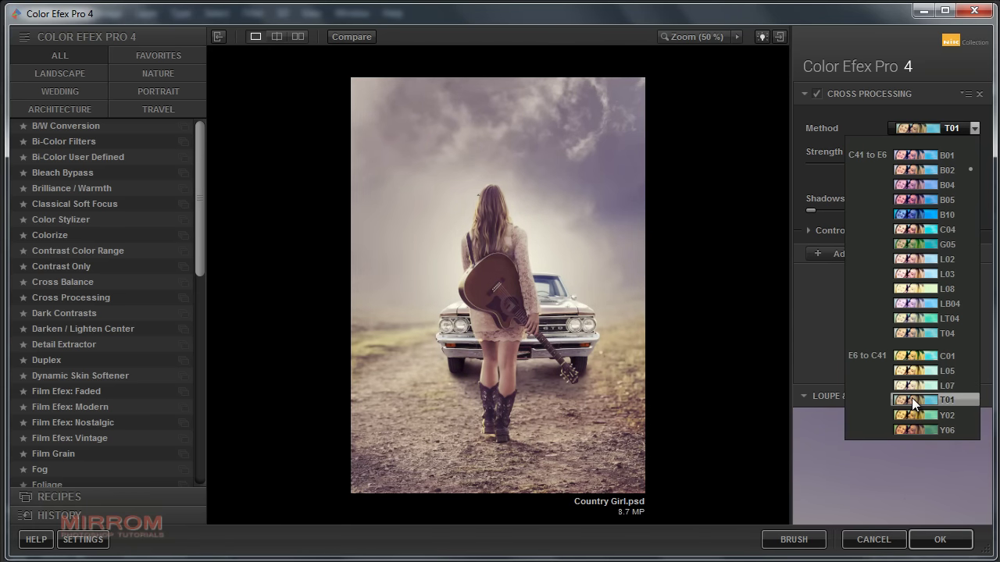
pyautogui.click(912, 428)
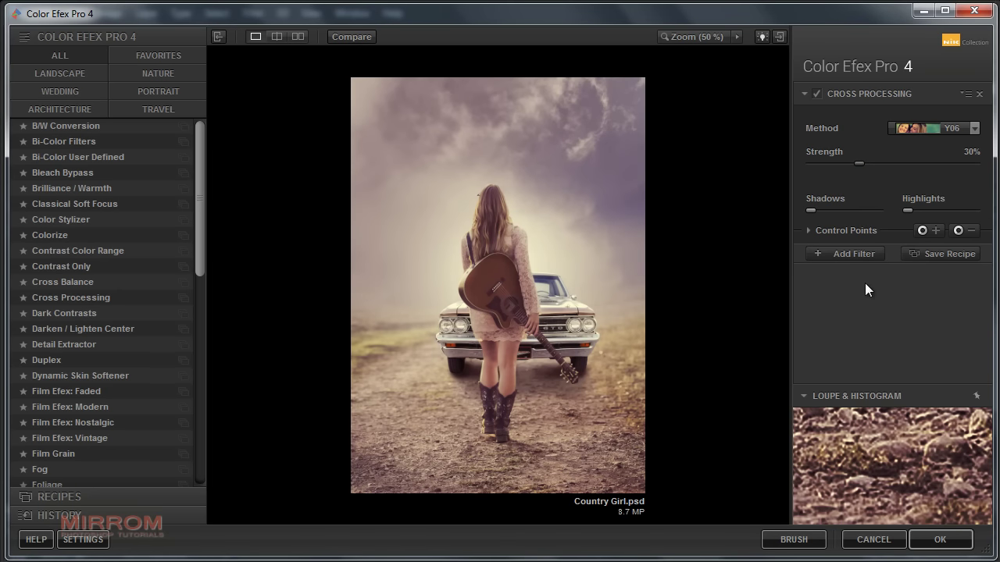
# Step: Add Film Efex: Nostalgic at 3% brightness, film type 3, 45% saturation, and apply
pyautogui.click(828, 254)
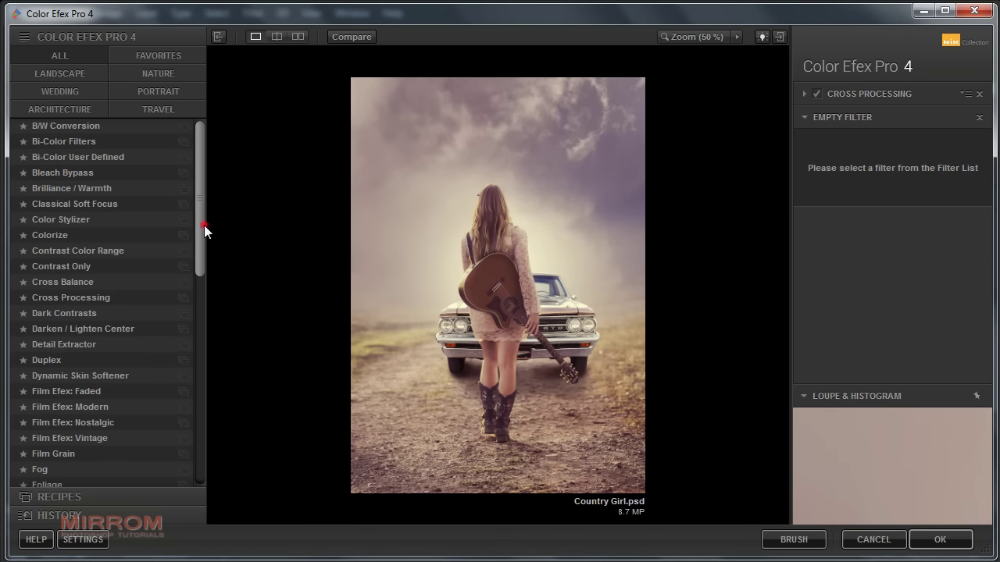
pyautogui.moveTo(203, 228); pyautogui.dragTo(203, 241)
pyautogui.click(103, 377)
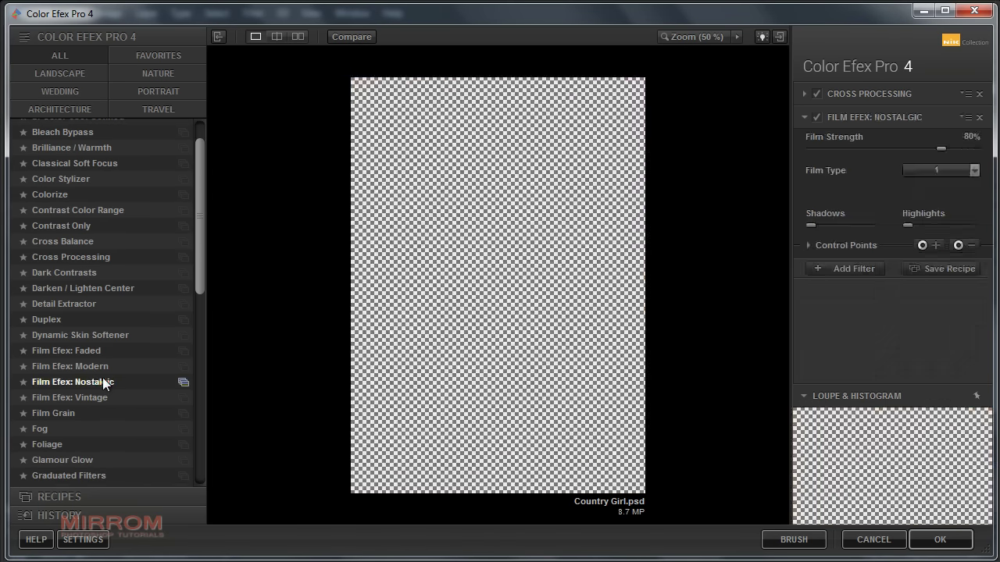
pyautogui.moveTo(903, 157); pyautogui.dragTo(876, 162)
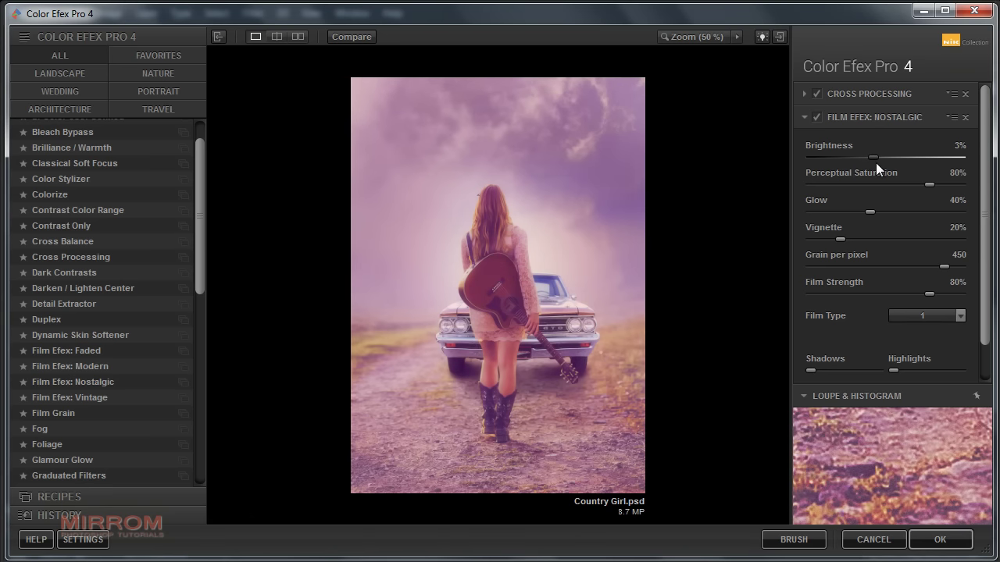
pyautogui.moveTo(929, 184); pyautogui.dragTo(896, 183)
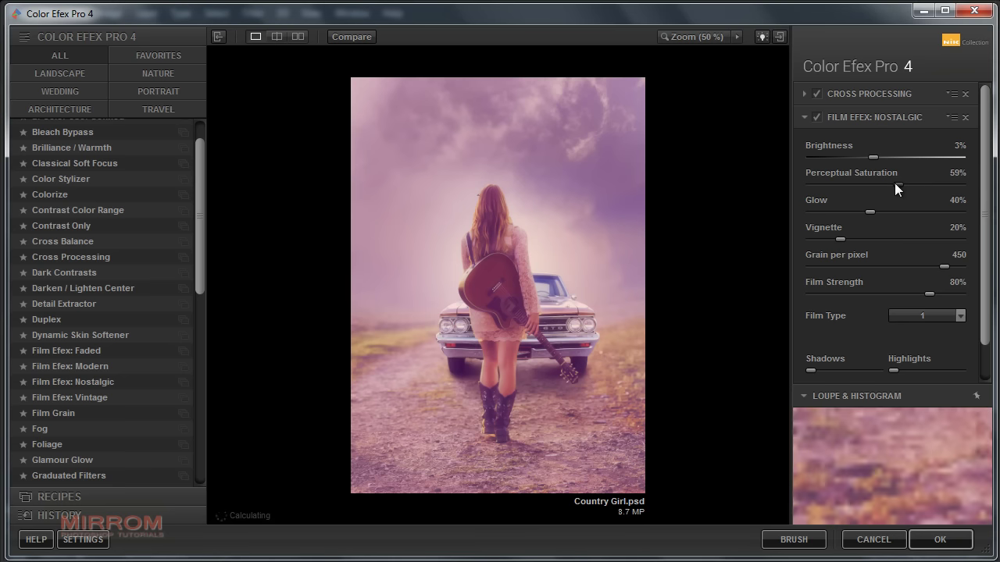
pyautogui.click(925, 316)
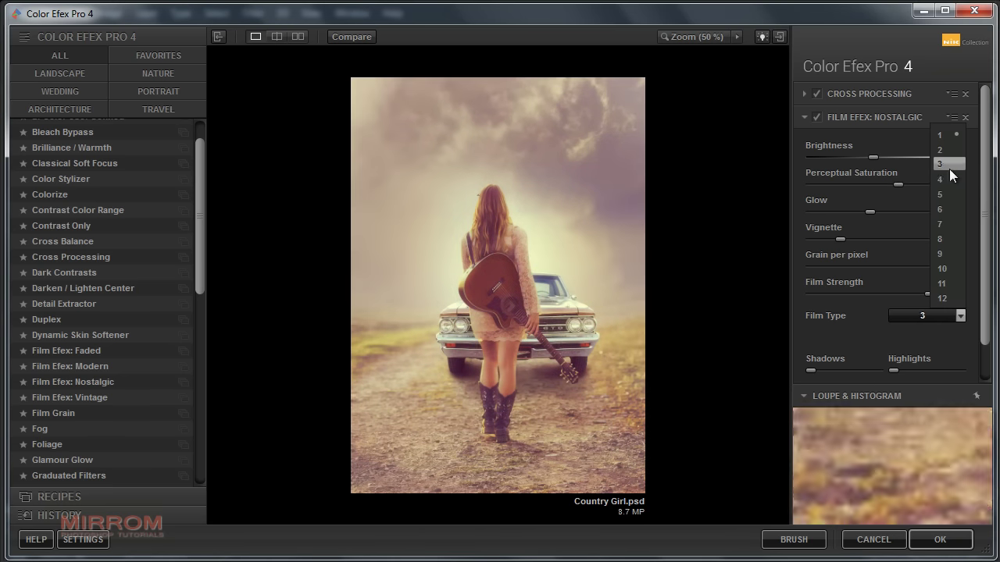
pyautogui.click(949, 165)
pyautogui.moveTo(898, 184)
pyautogui.mouseDown()
pyautogui.moveTo(876, 184)
pyautogui.moveTo(898, 212)
pyautogui.mouseUp()
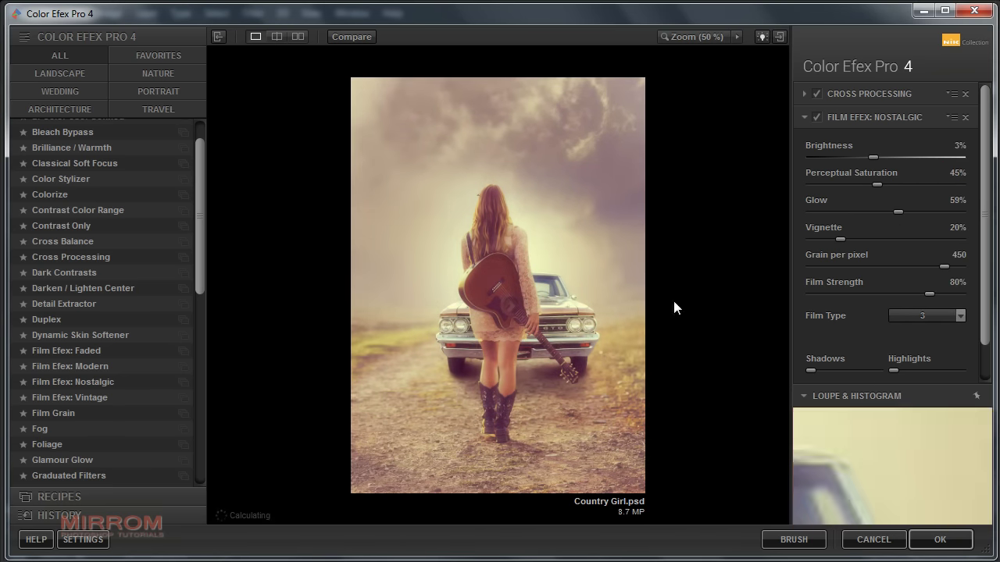
pyautogui.click(938, 539)
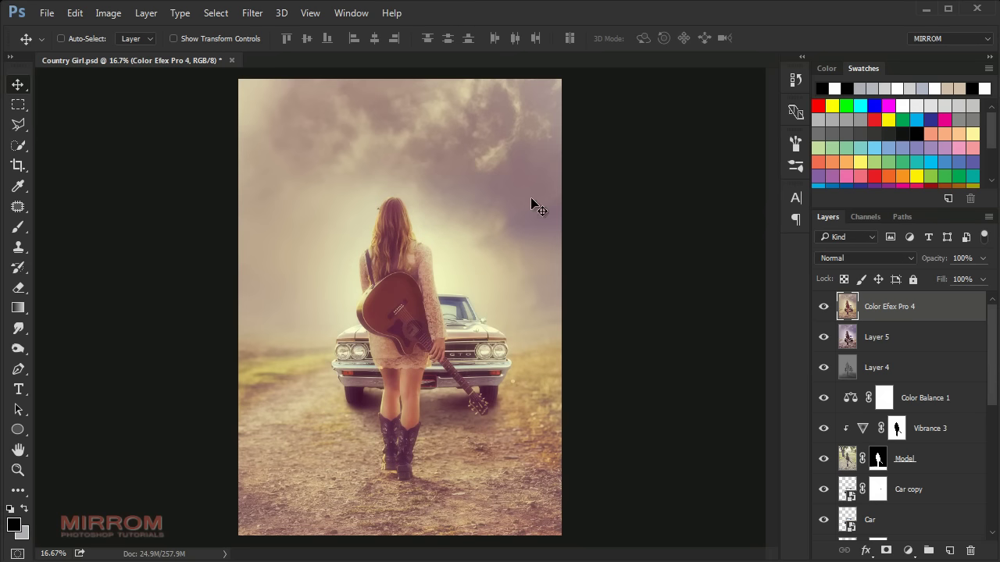
# Step: Apply Sharpen More to the graded layer
pyautogui.hotkey('ctrl', '+')
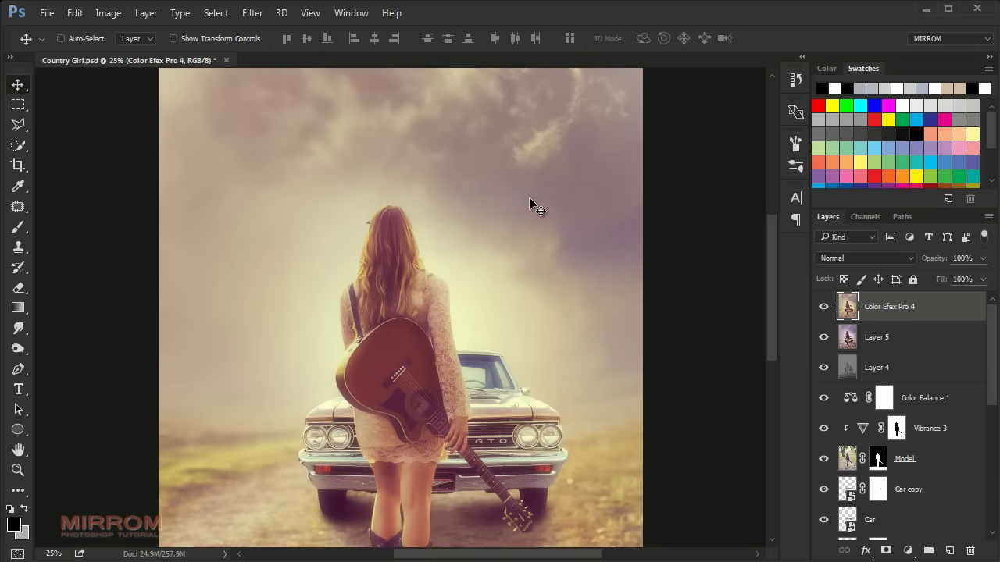
pyautogui.scroll(-3, 532, 205)
pyautogui.scroll(4, 532, 205)
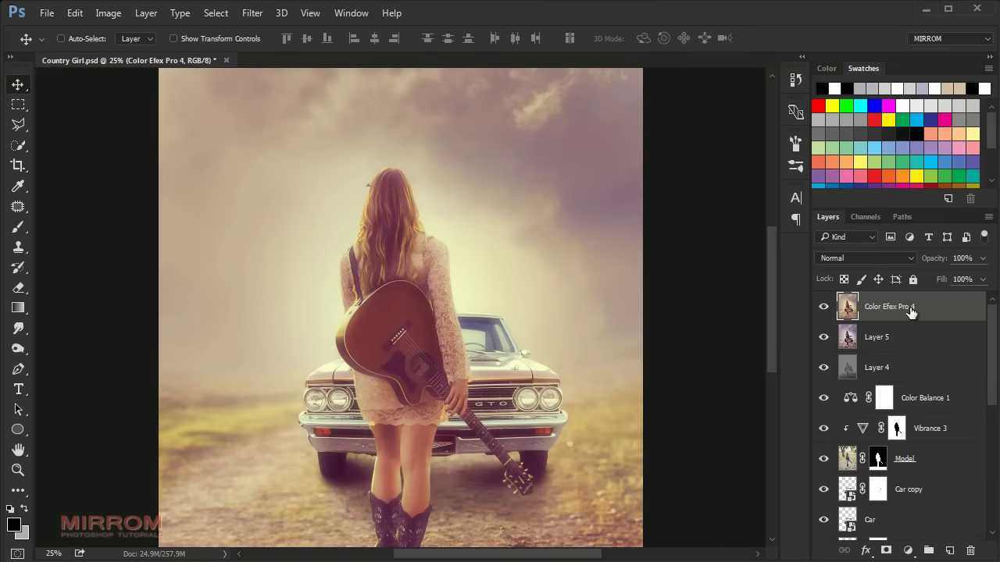
pyautogui.click(253, 13)
pyautogui.moveTo(268, 274)
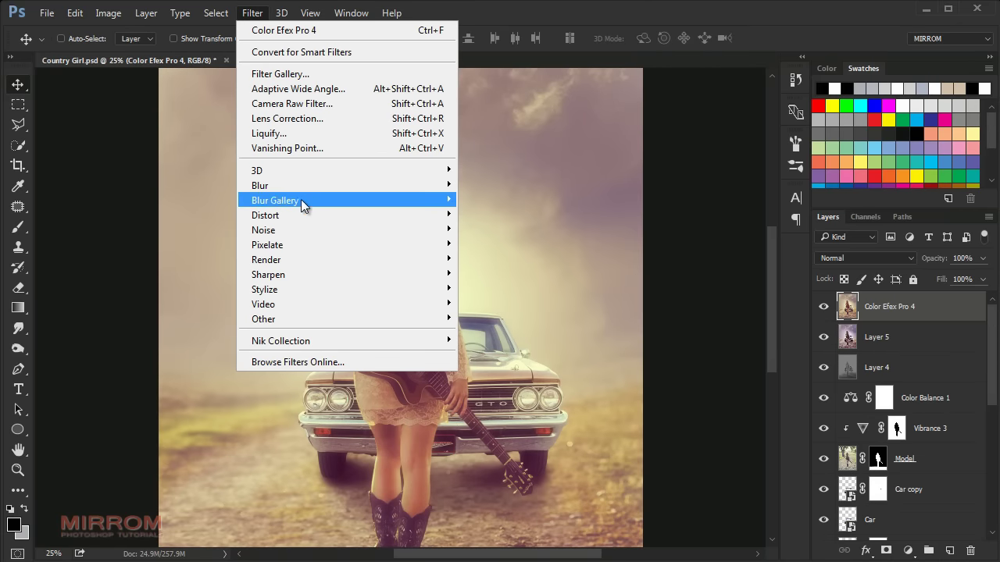
pyautogui.click(531, 318)
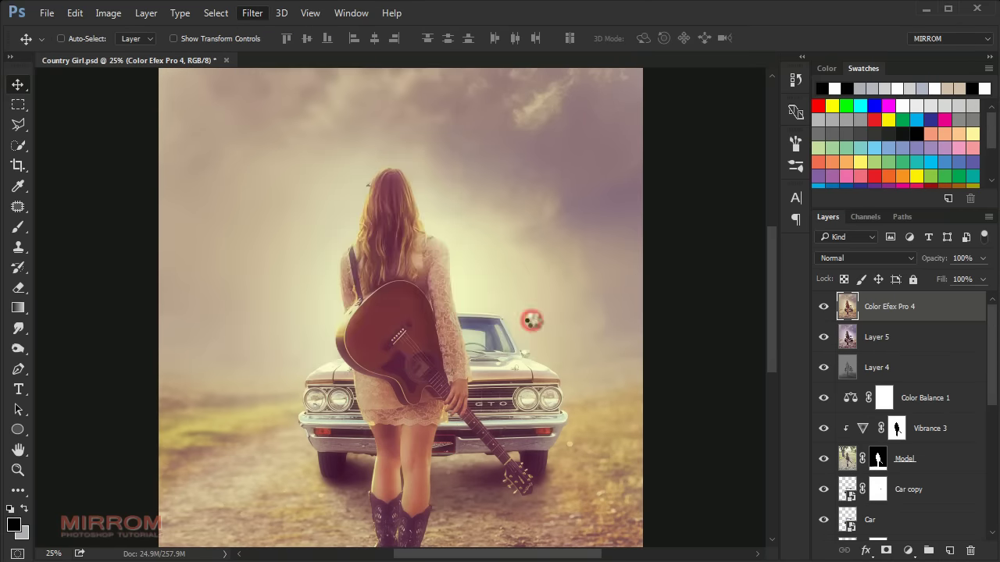
pyautogui.scroll(3, 560, 317)
pyautogui.scroll(3, 560, 315)
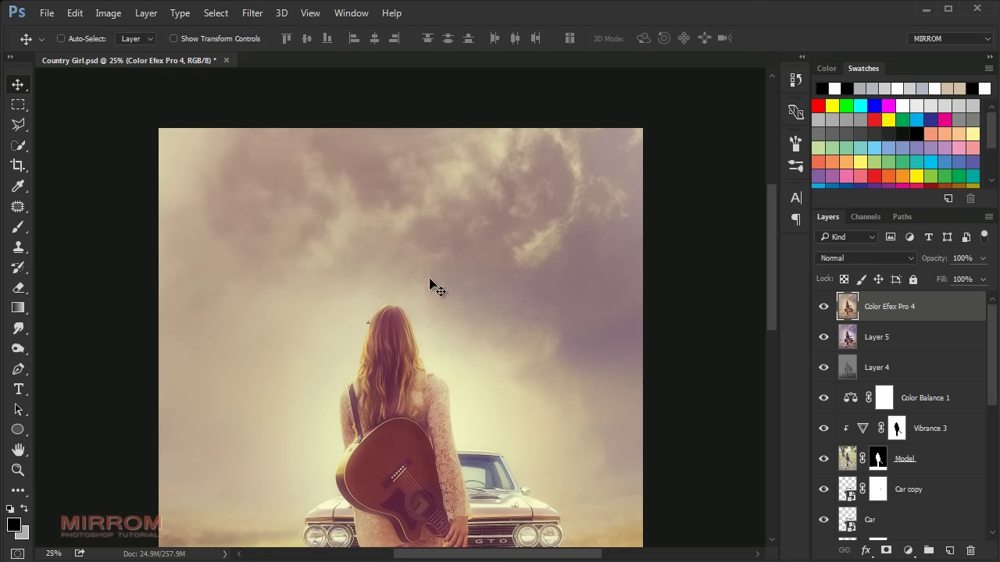
pyautogui.hotkey('ctrl', '0')
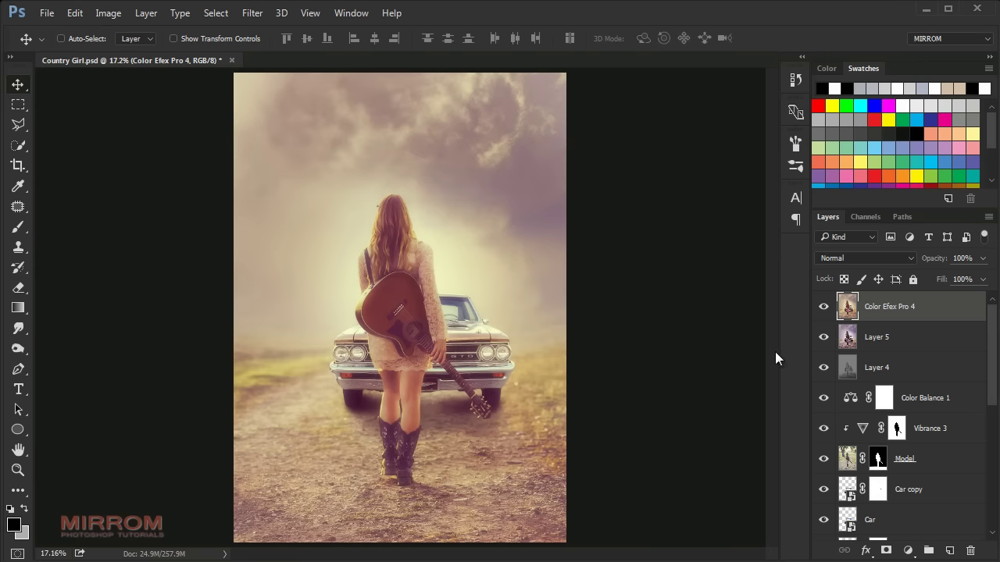
# Step: Add a Curves 1 layer that lowers the midpoint and raises the black point
pyautogui.click(908, 551)
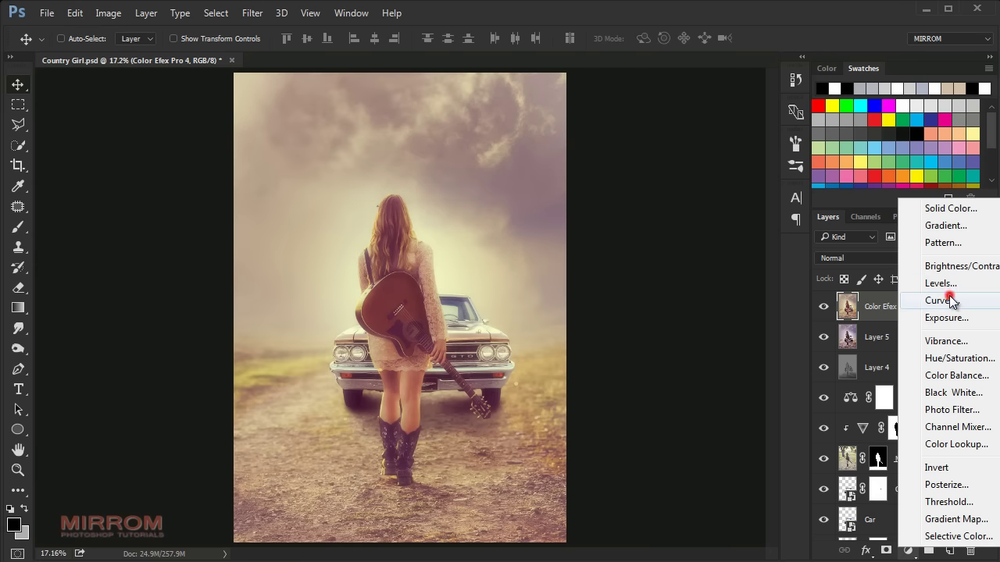
pyautogui.click(952, 301)
pyautogui.moveTo(719, 149); pyautogui.dragTo(629, 152)
pyautogui.moveTo(669, 317); pyautogui.dragTo(679, 328)
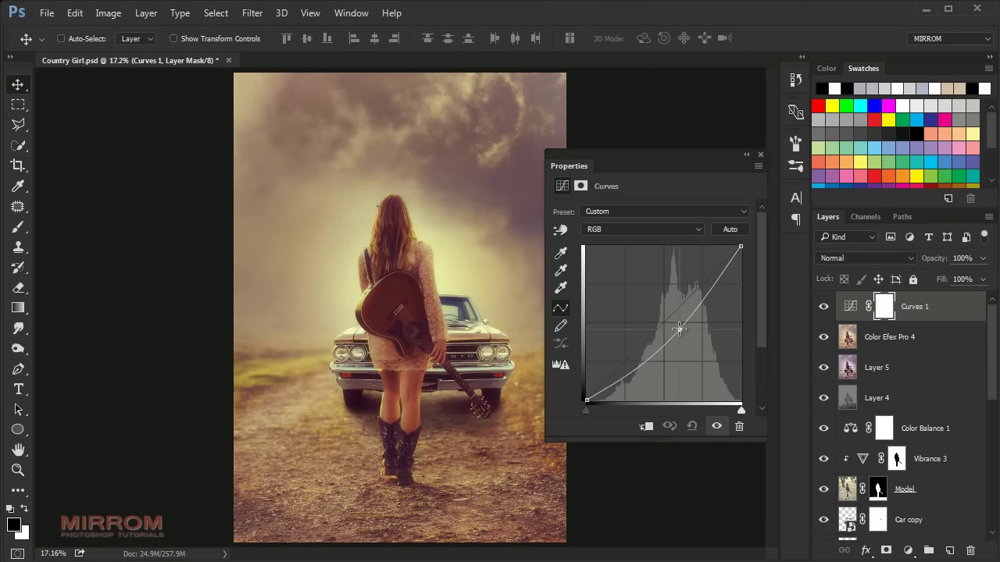
pyautogui.moveTo(588, 411); pyautogui.dragTo(599, 413)
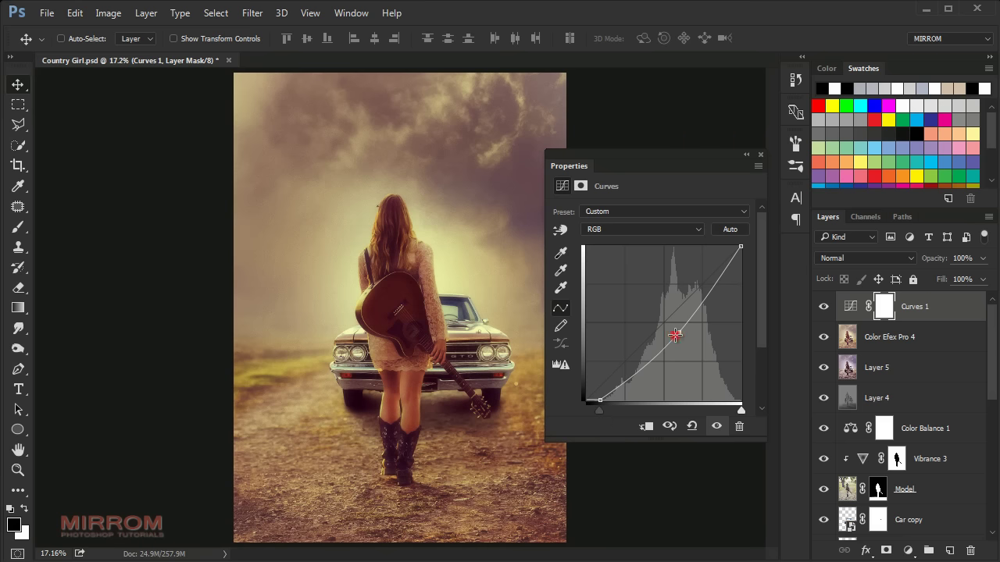
pyautogui.moveTo(675, 335); pyautogui.dragTo(680, 335)
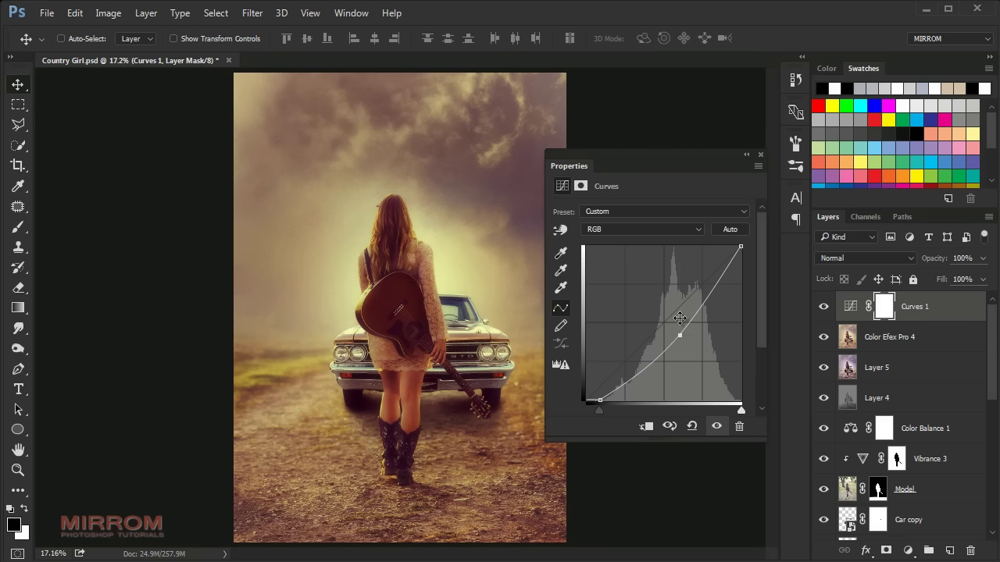
pyautogui.click(753, 156)
pyautogui.click(823, 306)
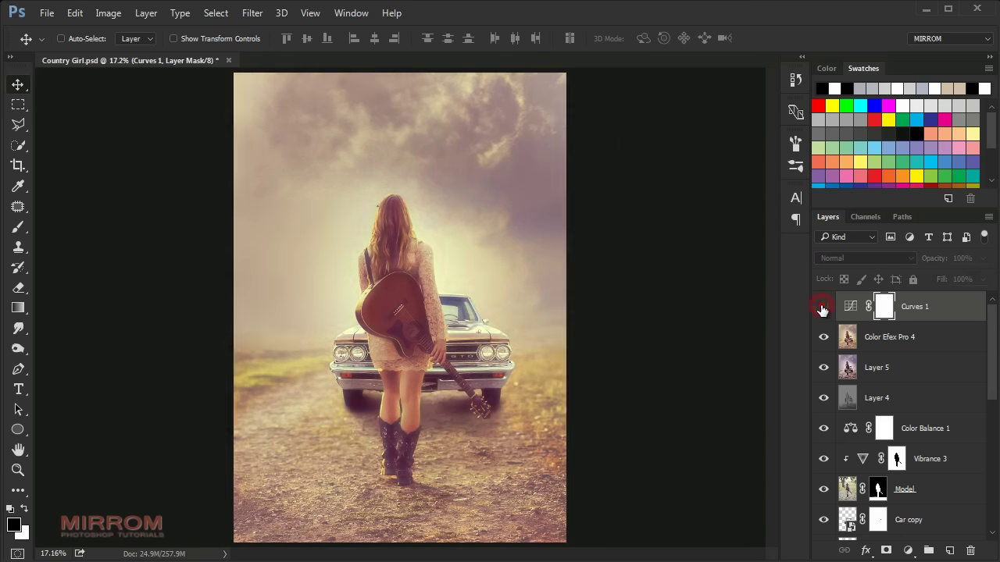
pyautogui.click(823, 306)
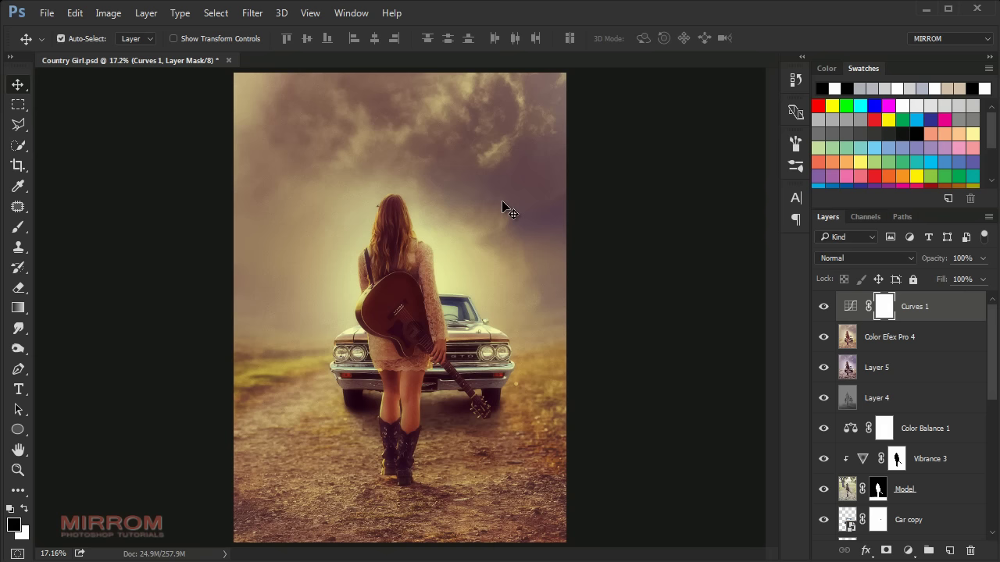
# Step: Type a centre-aligned 'Country Girl' title near the poster's top
pyautogui.hotkey('ctrl', '+')
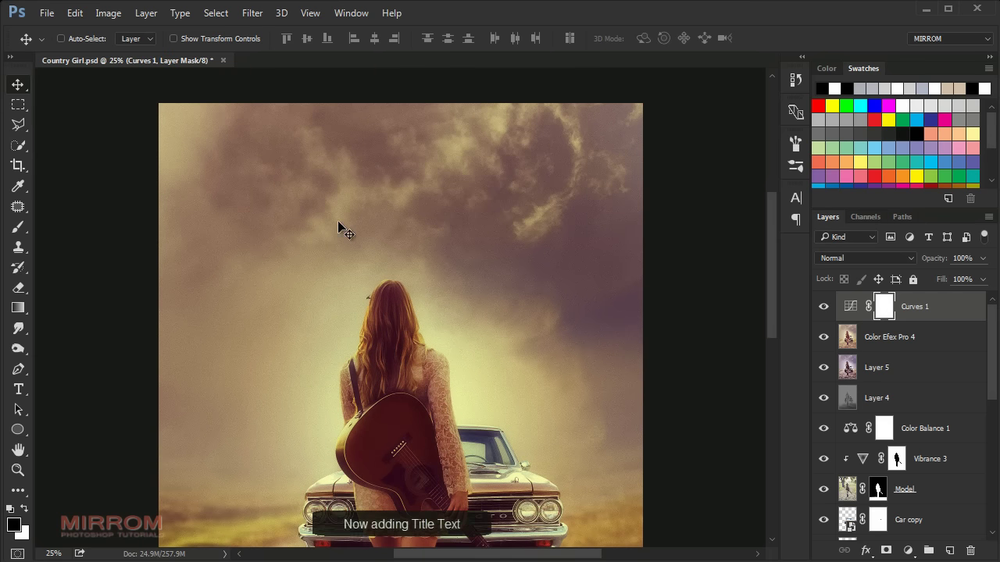
pyautogui.click(24, 390)
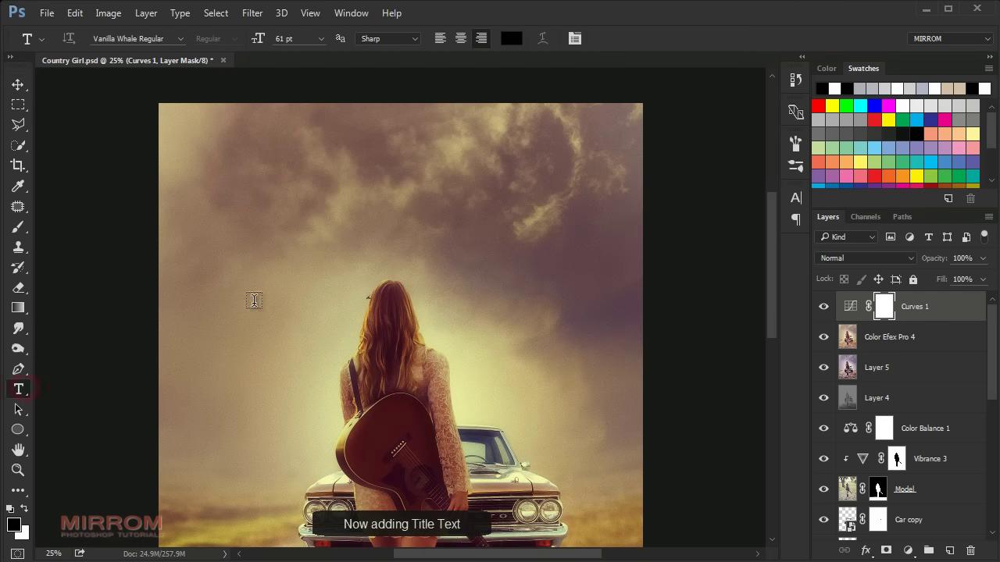
pyautogui.click(578, 41)
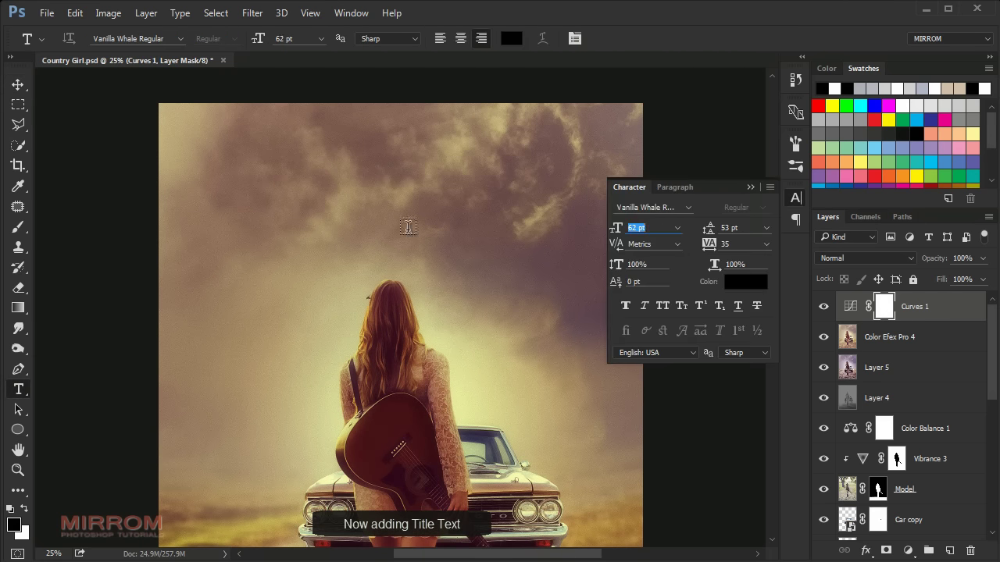
pyautogui.click(677, 187)
pyautogui.click(647, 210)
pyautogui.click(632, 187)
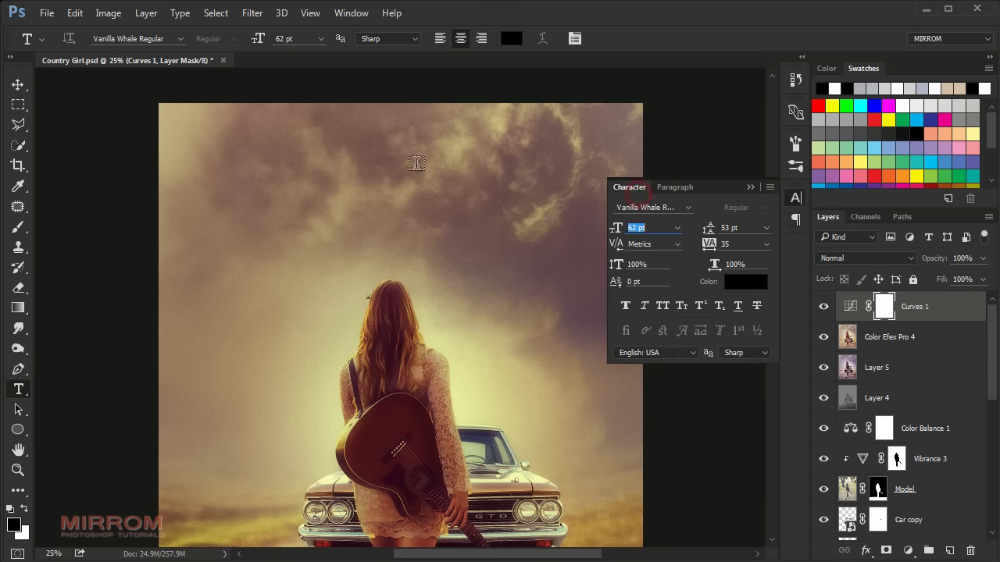
pyautogui.click(398, 168)
pyautogui.write('Country Gir')
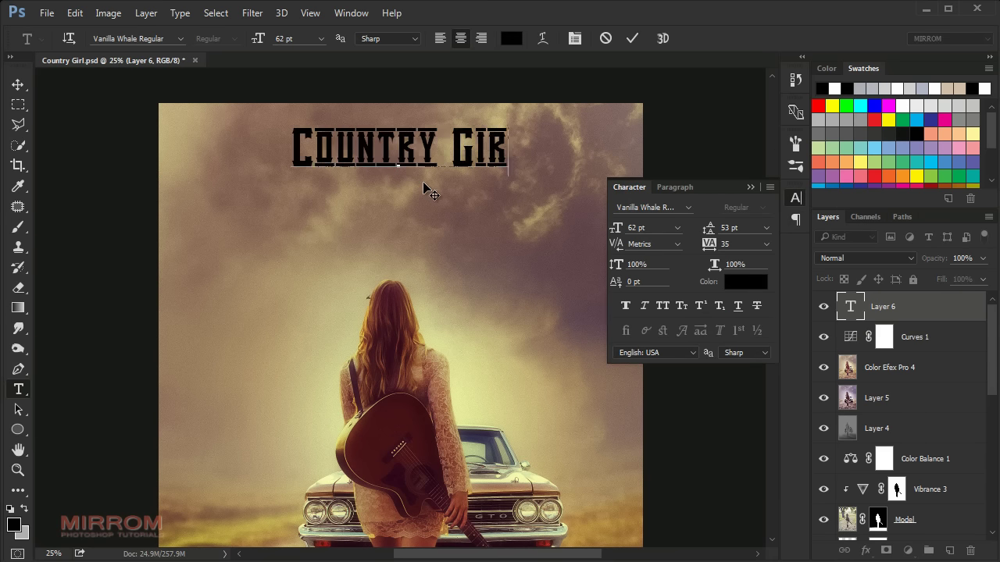
pyautogui.write('l')
pyautogui.click(632, 38)
# Step: Colour the title pale cream and enlarge it from 64 pt to about 75 pt
pyautogui.click(733, 281)
pyautogui.click(649, 188)
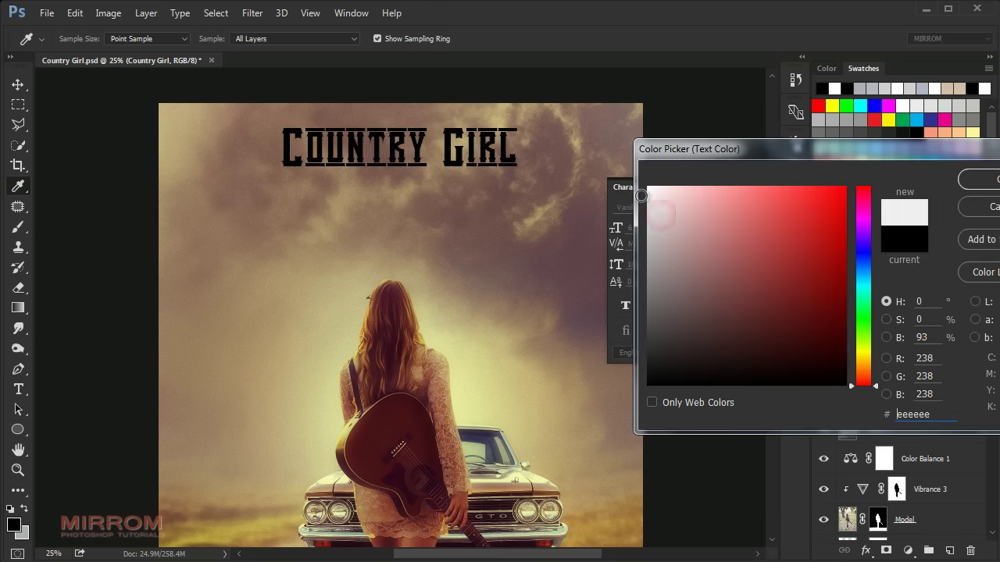
pyautogui.click(346, 308)
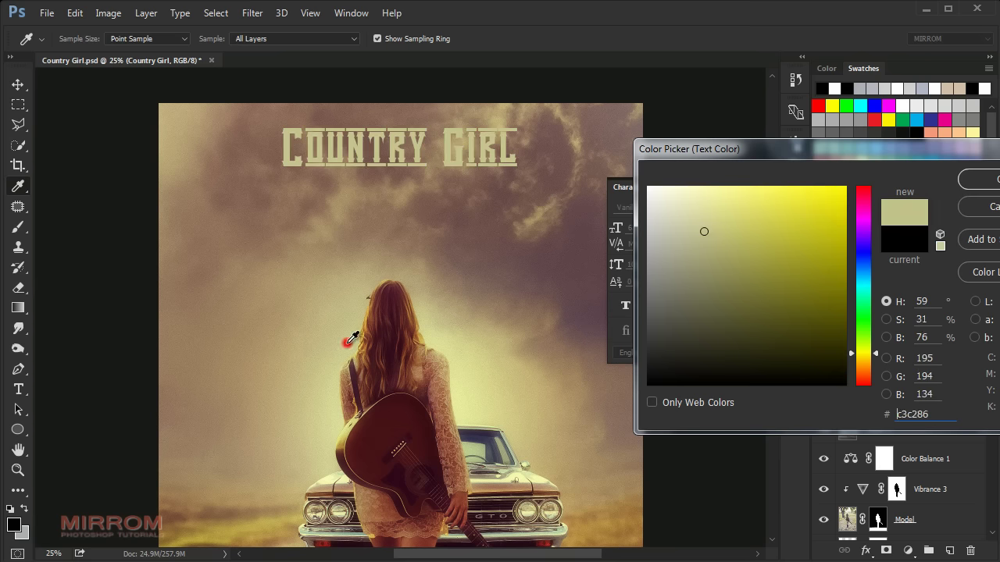
pyautogui.click(704, 209)
pyautogui.moveTo(704, 209); pyautogui.dragTo(700, 194)
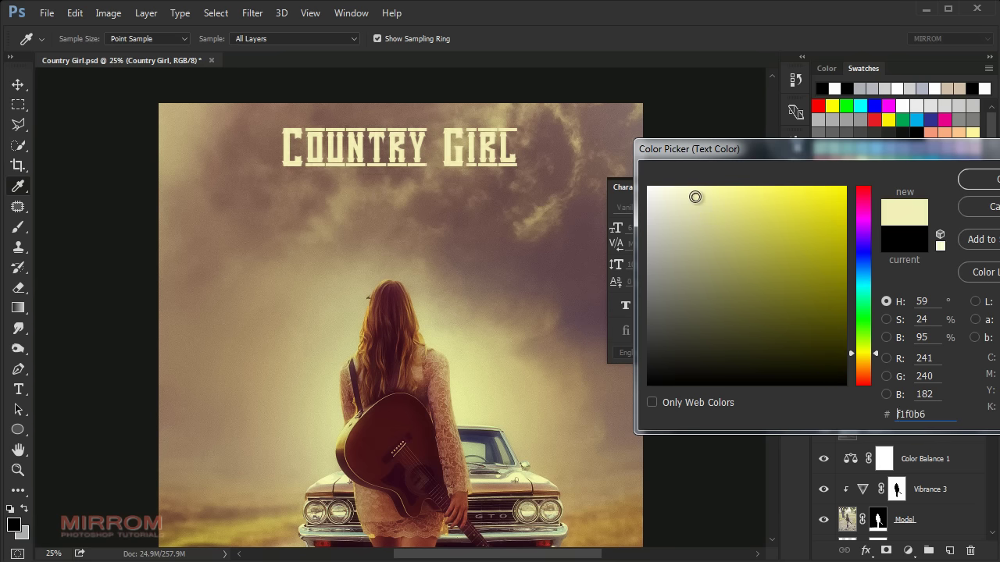
pyautogui.click(976, 184)
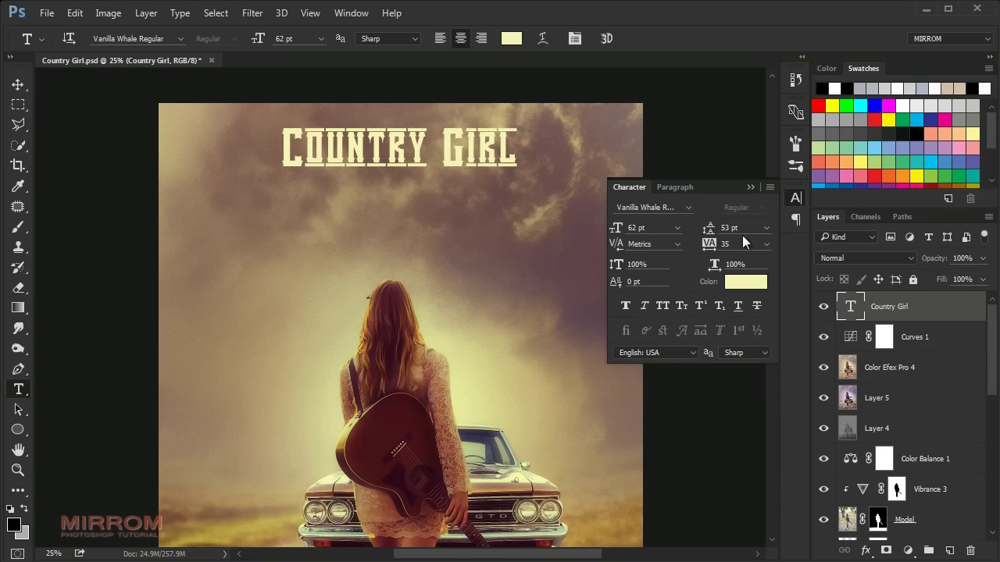
pyautogui.write('64')
pyautogui.press('Return')
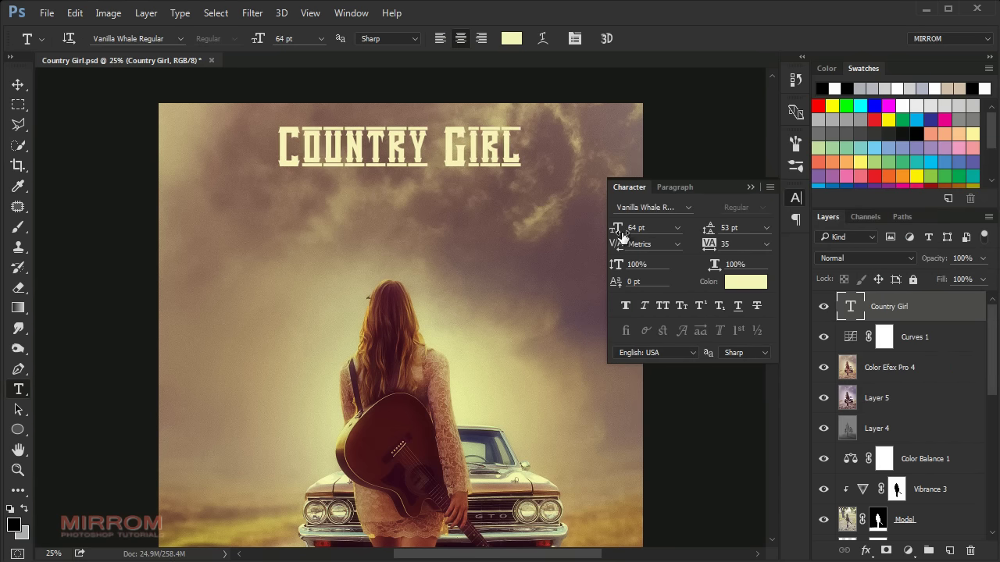
pyautogui.moveTo(616, 232); pyautogui.dragTo(620, 234)
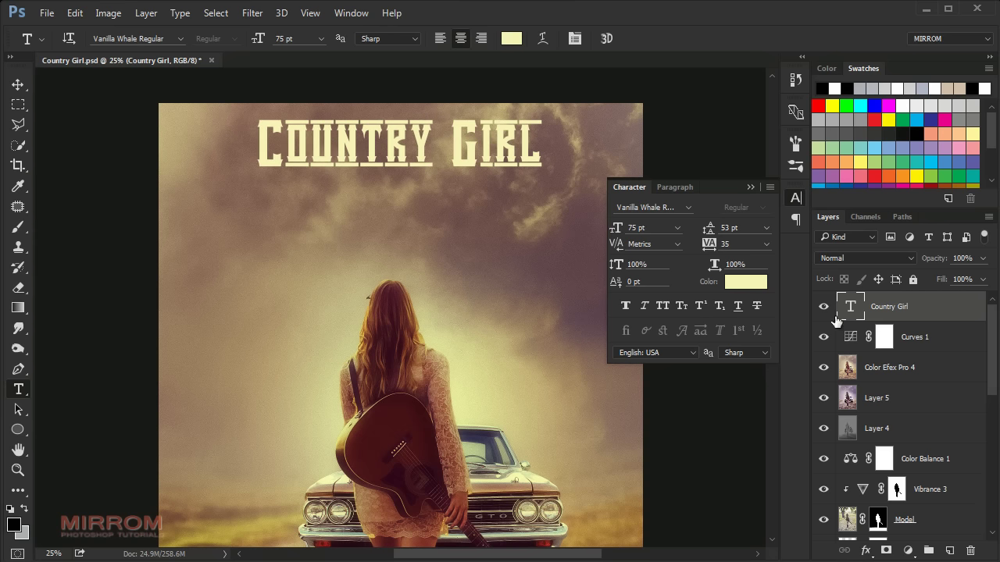
pyautogui.click(907, 337)
pyautogui.click(328, 254)
# Step: Type 'KEEP CALM AND LOVE COUNTRY MUSIC' and colour it with cream sampled from the title
pyautogui.write('KEEP CALM AND LOVE COUNTRY MUSIC')
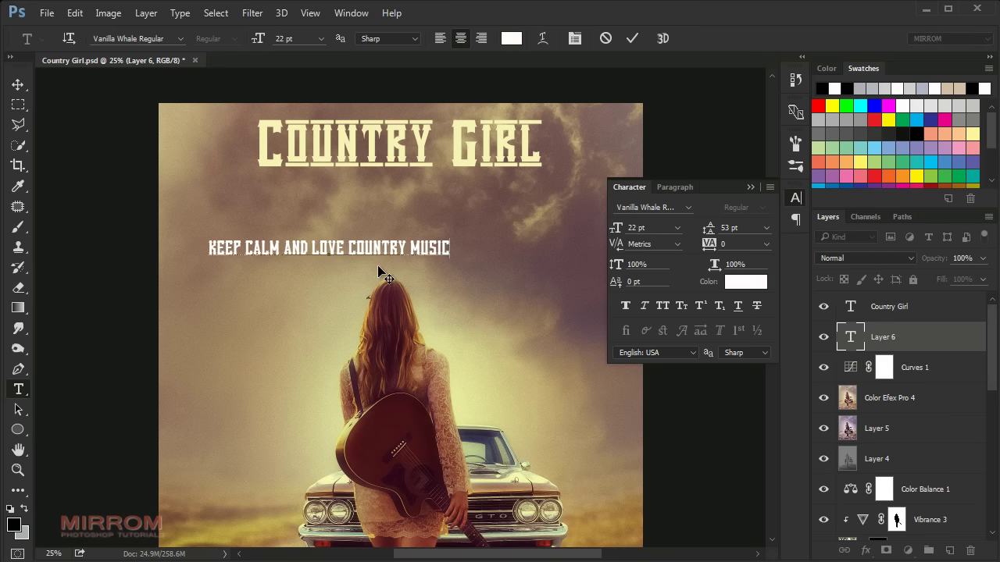
pyautogui.click(629, 39)
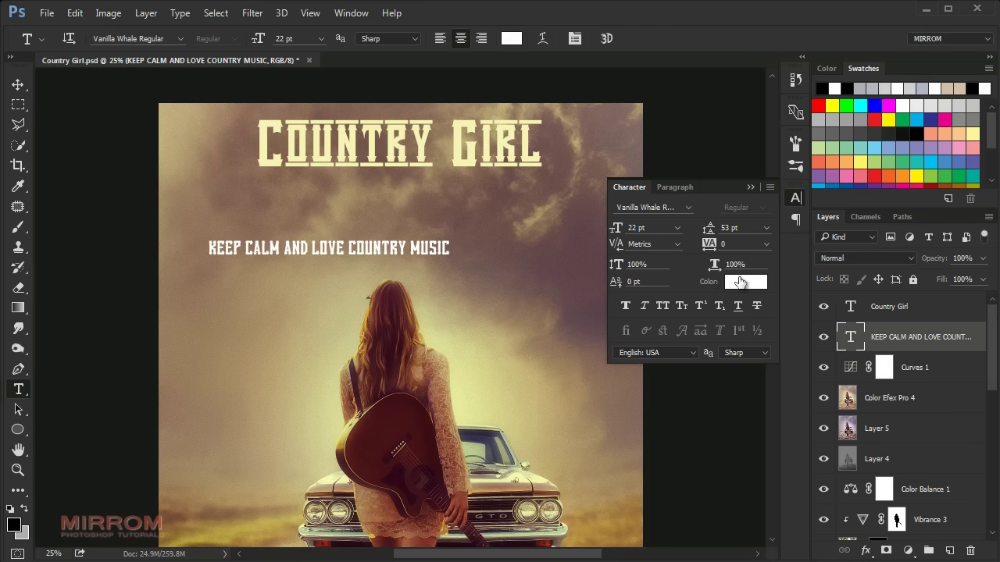
pyautogui.click(740, 282)
pyautogui.click(478, 158)
pyautogui.click(971, 186)
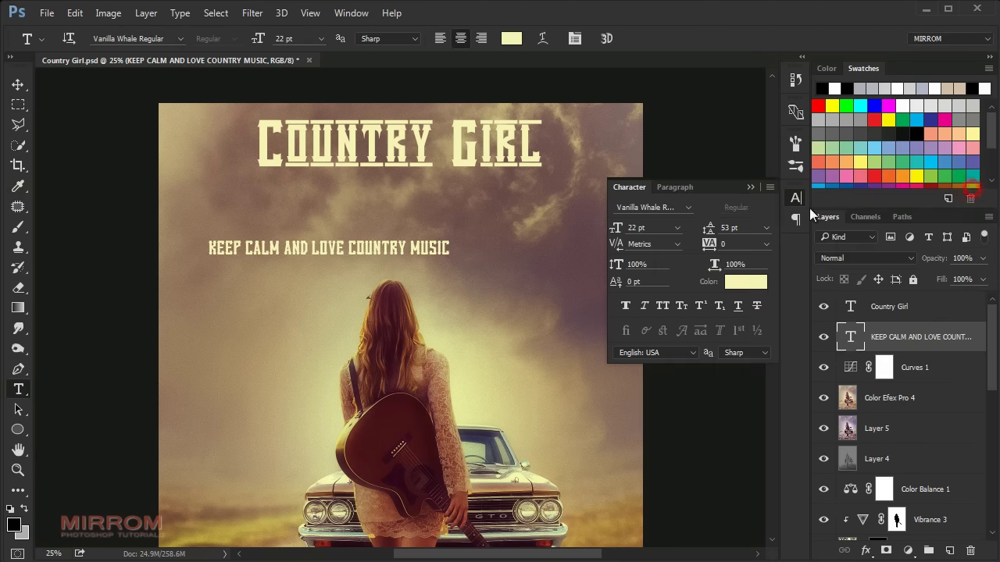
# Step: Place the subtitle centred under the title and move both lines down together
pyautogui.press('v')
pyautogui.click(751, 187)
pyautogui.moveTo(416, 252)
pyautogui.mouseDown()
pyautogui.moveTo(501, 197)
pyautogui.moveTo(488, 177)
pyautogui.mouseUp()
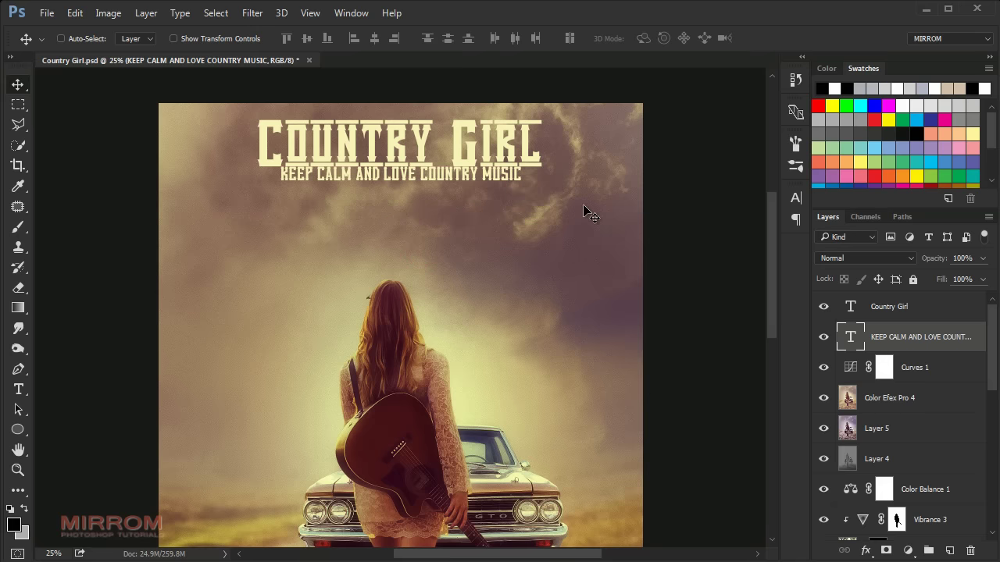
pyautogui.keyDown('shift'); pyautogui.click(928, 312); pyautogui.keyUp('shift')
pyautogui.click(376, 38)
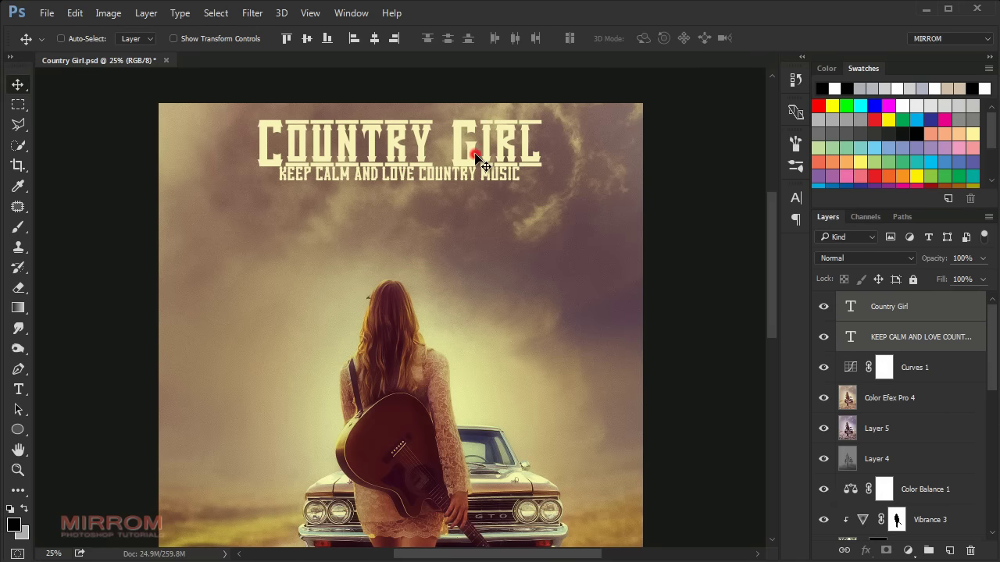
pyautogui.moveTo(475, 155)
pyautogui.mouseDown()
pyautogui.moveTo(482, 195)
pyautogui.moveTo(471, 192)
pyautogui.mouseUp()
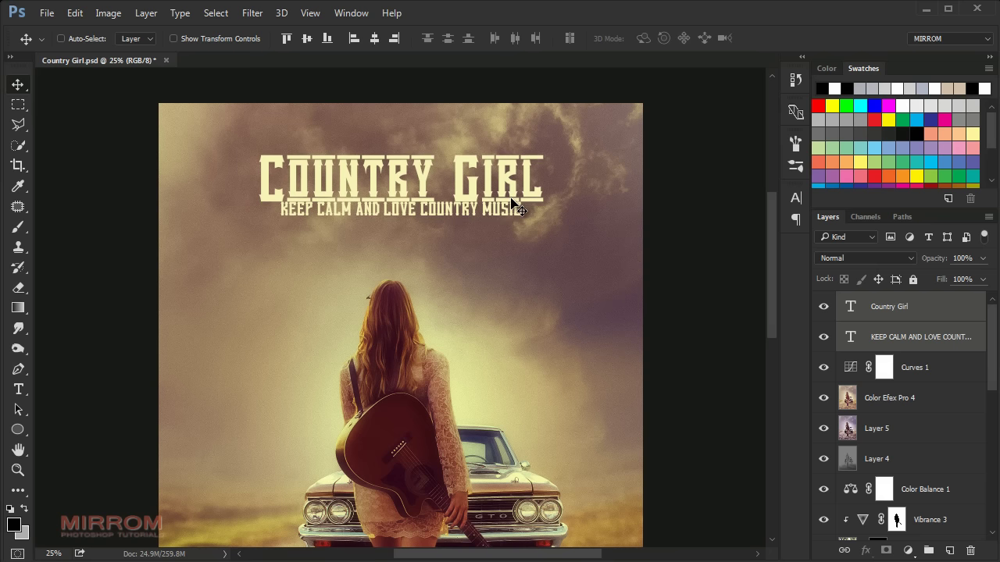
# Step: Nudge the subtitle two steps lower, then select both text layers
pyautogui.click(879, 336)
pyautogui.press('Down')
pyautogui.press('Down')
pyautogui.press('Down')
pyautogui.press('Down')
pyautogui.press('Down')
pyautogui.press('Down')
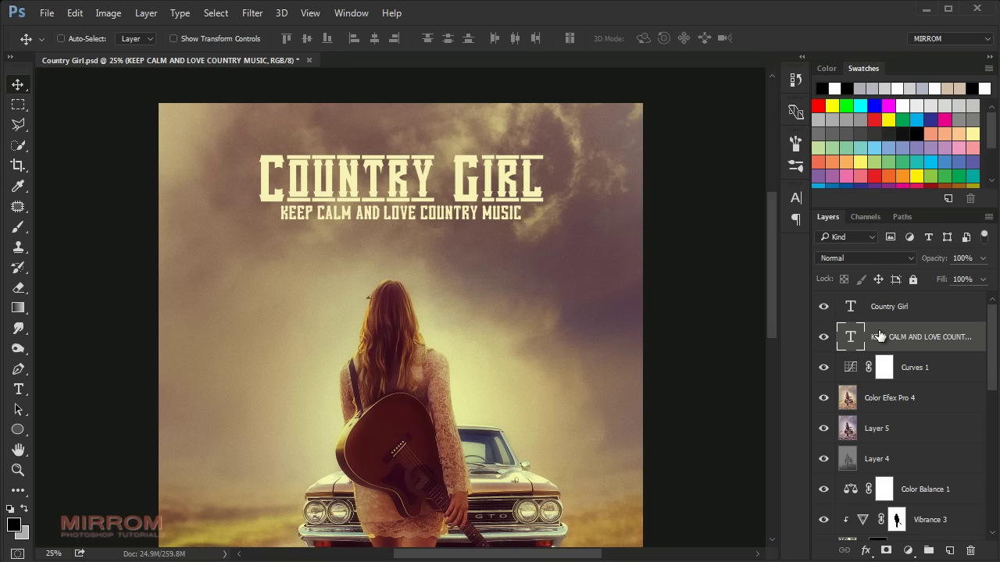
pyautogui.press('Down')
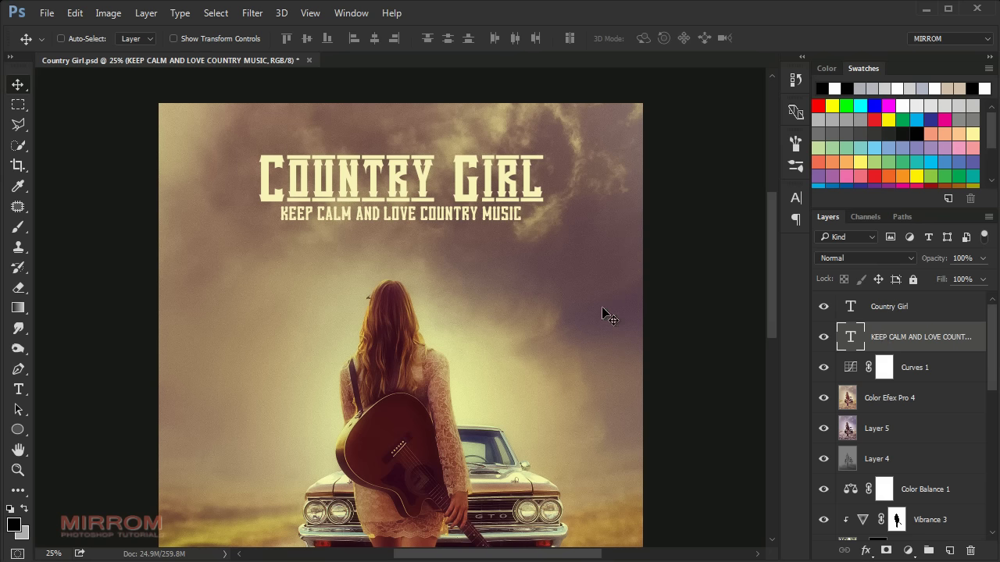
pyautogui.keyDown('alt'); pyautogui.scroll(-2, 602, 313); pyautogui.keyUp('alt')
pyautogui.click(902, 316)
pyautogui.keyDown('alt'); pyautogui.scroll(1, 681, 408); pyautogui.keyUp('alt')
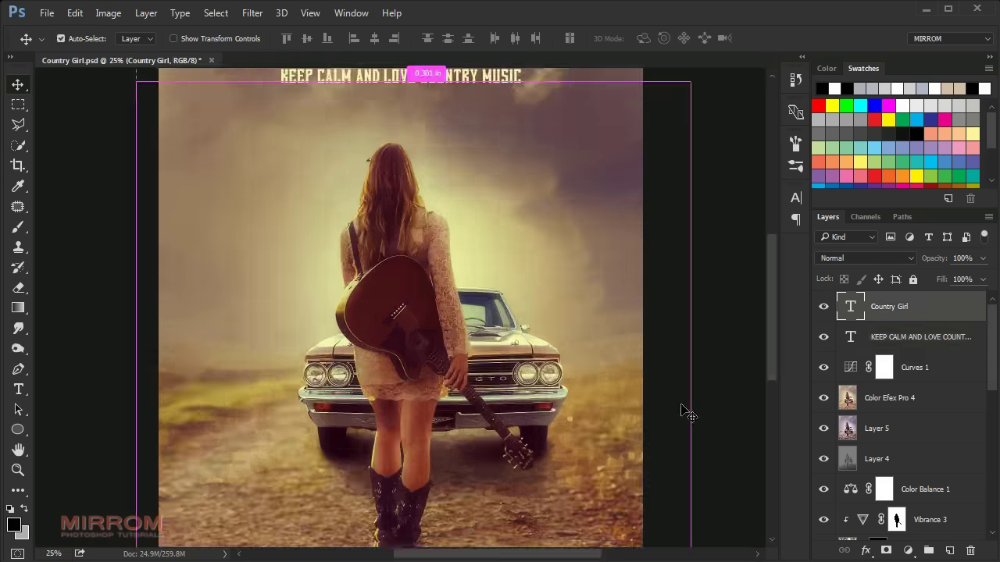
pyautogui.scroll(2, 680, 409)
pyautogui.keyDown('ctrl'); pyautogui.click(921, 346); pyautogui.keyUp('ctrl')
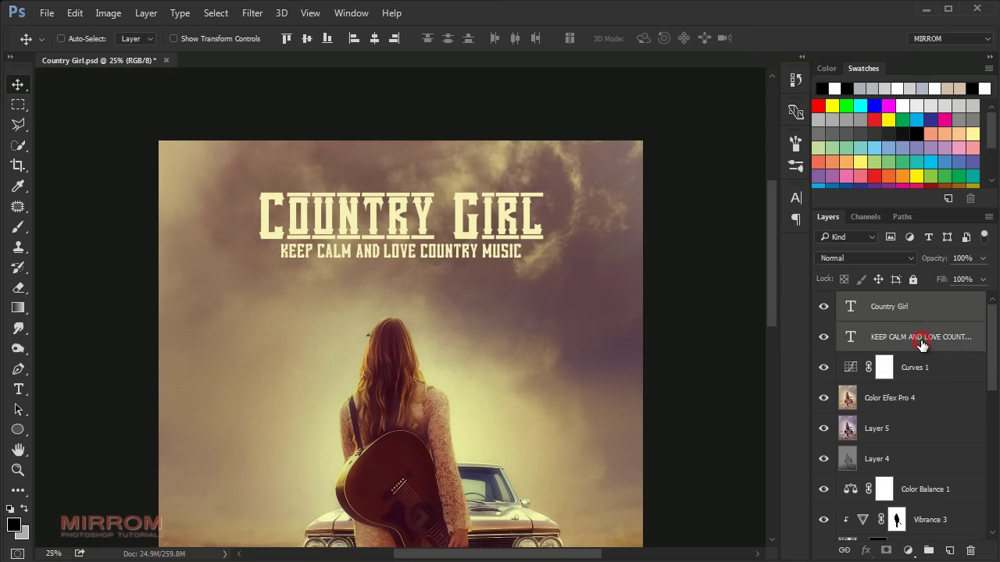
# Step: Group the title and subtitle layers into a group named Text
pyautogui.hotkey('ctrl', 'g')
pyautogui.doubleClick(881, 300)
pyautogui.write('Te')
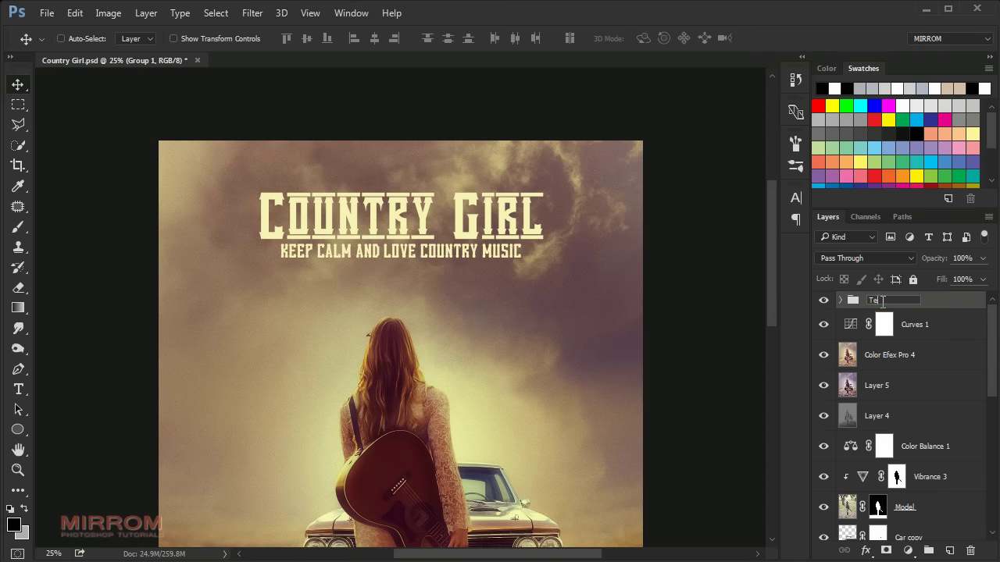
pyautogui.write('xt')
pyautogui.press('Return')
pyautogui.moveTo(541, 554); pyautogui.dragTo(569, 555)
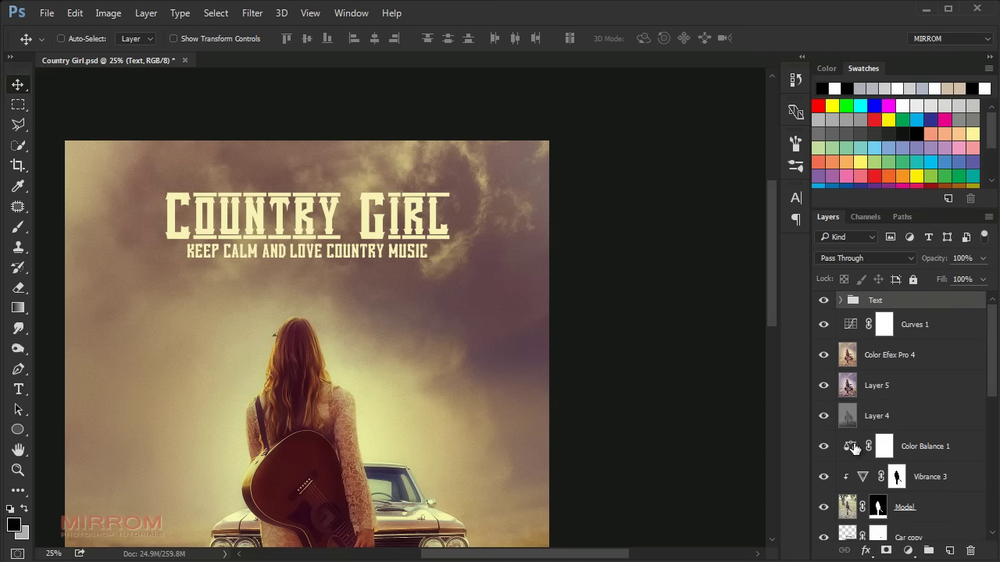
# Step: Give the Text group a drop shadow with 48% opacity, 2 px distance and size 5
pyautogui.doubleClick(986, 304)
pyautogui.moveTo(585, 86); pyautogui.dragTo(748, 106)
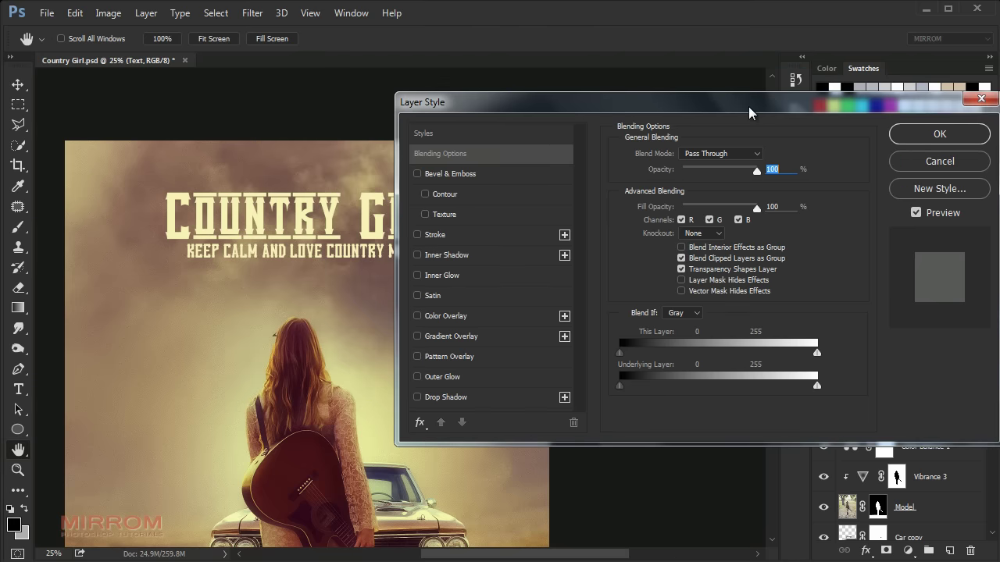
pyautogui.click(437, 396)
pyautogui.click(770, 173)
pyautogui.press('Up')
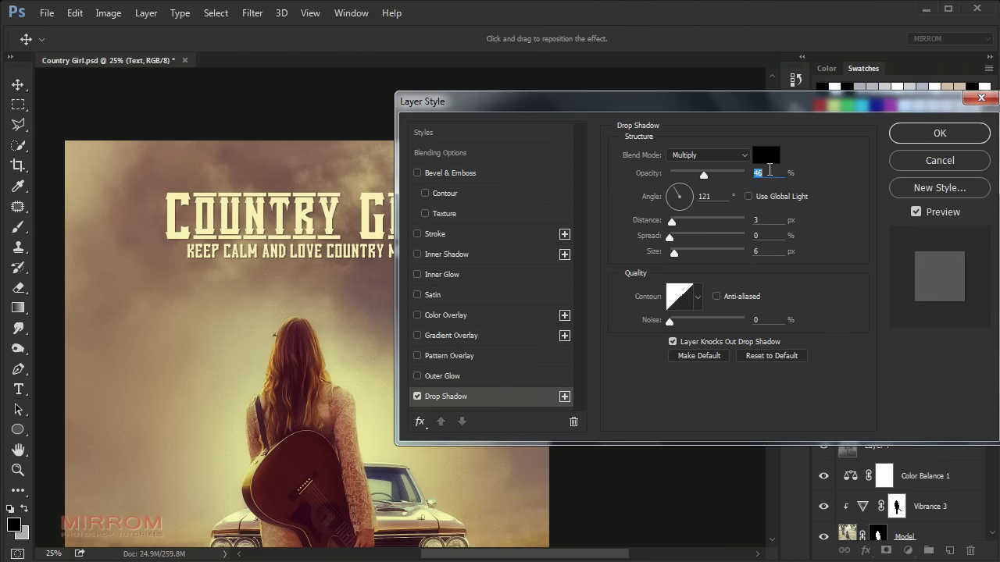
pyautogui.press('Up')
pyautogui.press('Up')
pyautogui.click(762, 219)
pyautogui.press('Down')
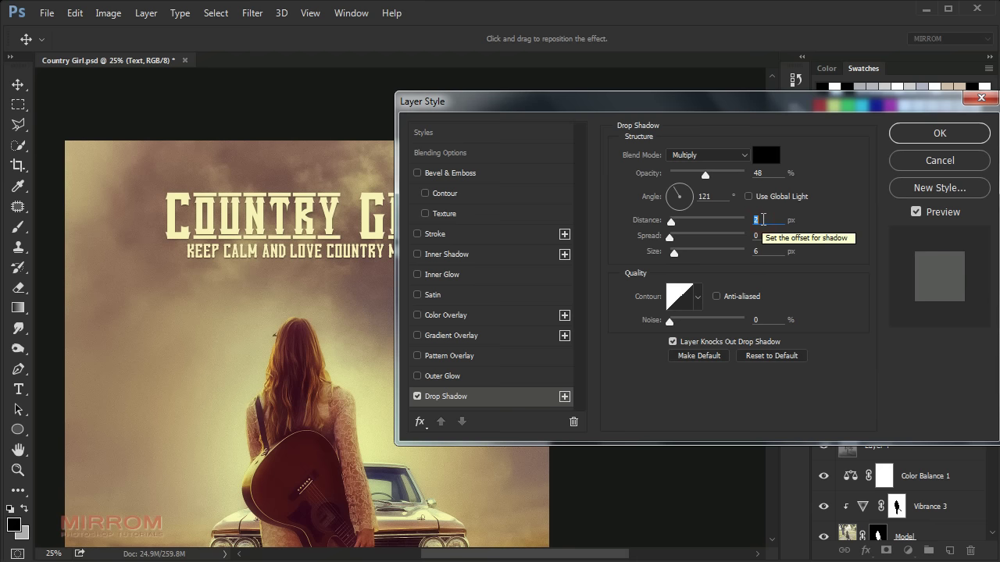
pyautogui.click(773, 251)
pyautogui.press('Down')
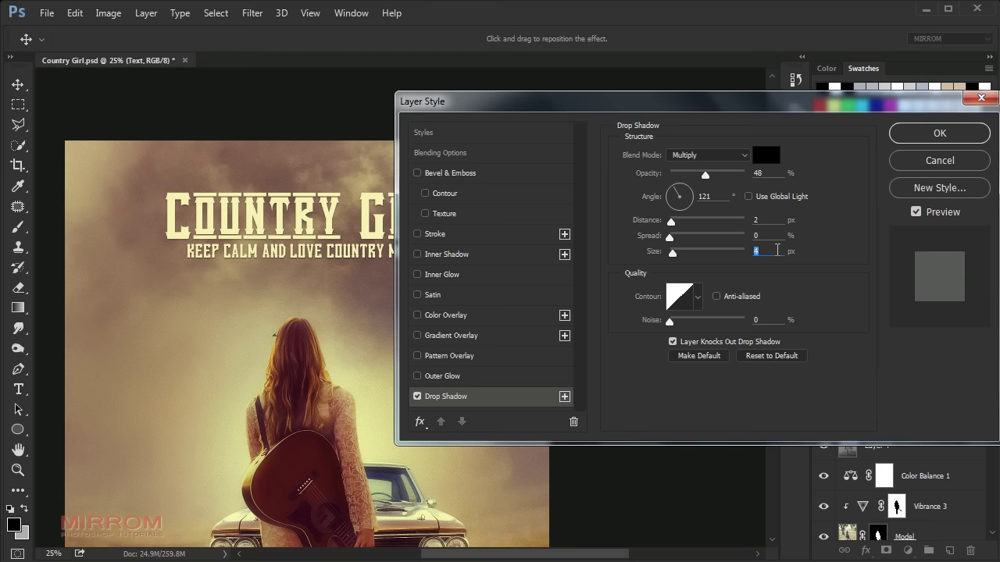
pyautogui.click(906, 135)
# Step: Collapse the Text group's effects list and scroll down the Layers panel
pyautogui.click(981, 300)
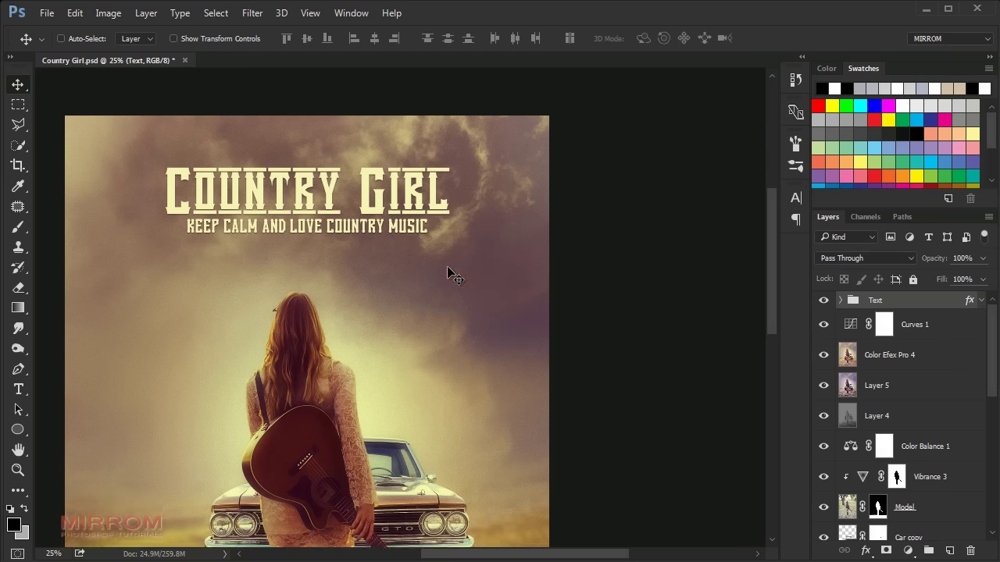
pyautogui.scroll(-3, 446, 273)
pyautogui.scroll(-3, 441, 273)
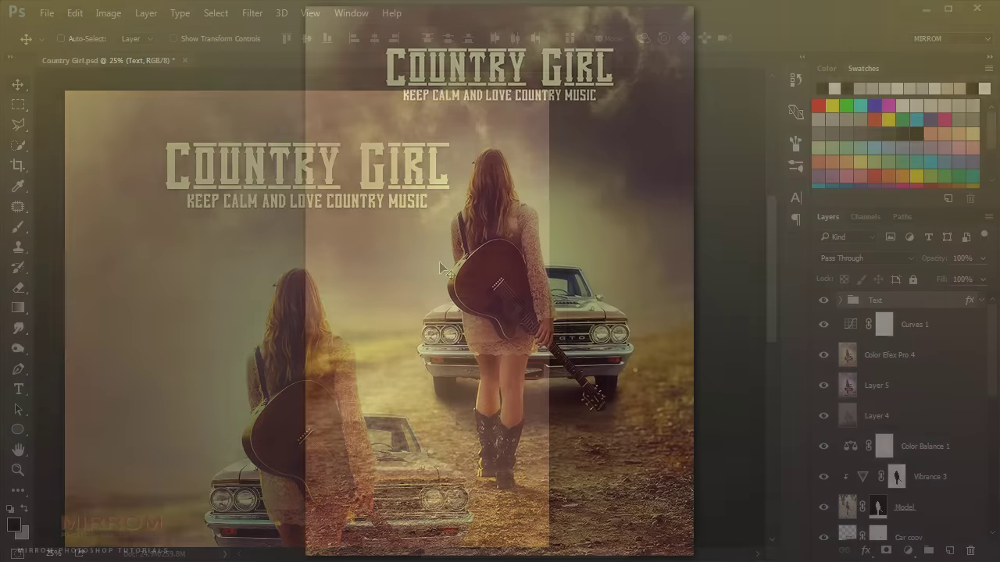